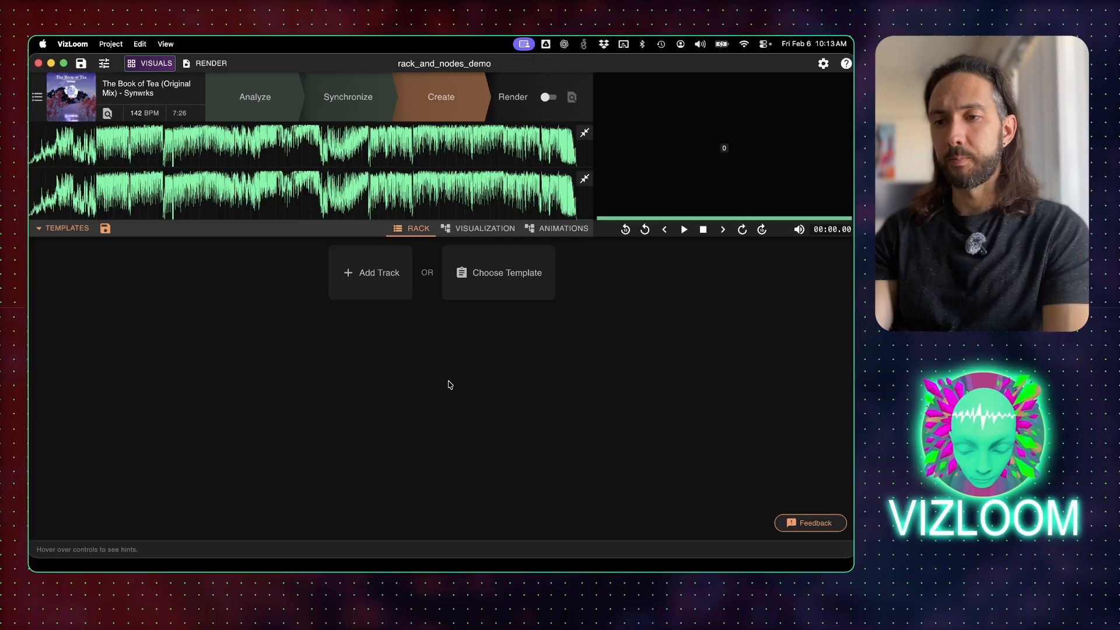
Examine the addable track types in the rack and the visualization and animations node graphs.
{"action": "left_click", "coordinate": [389, 278]}
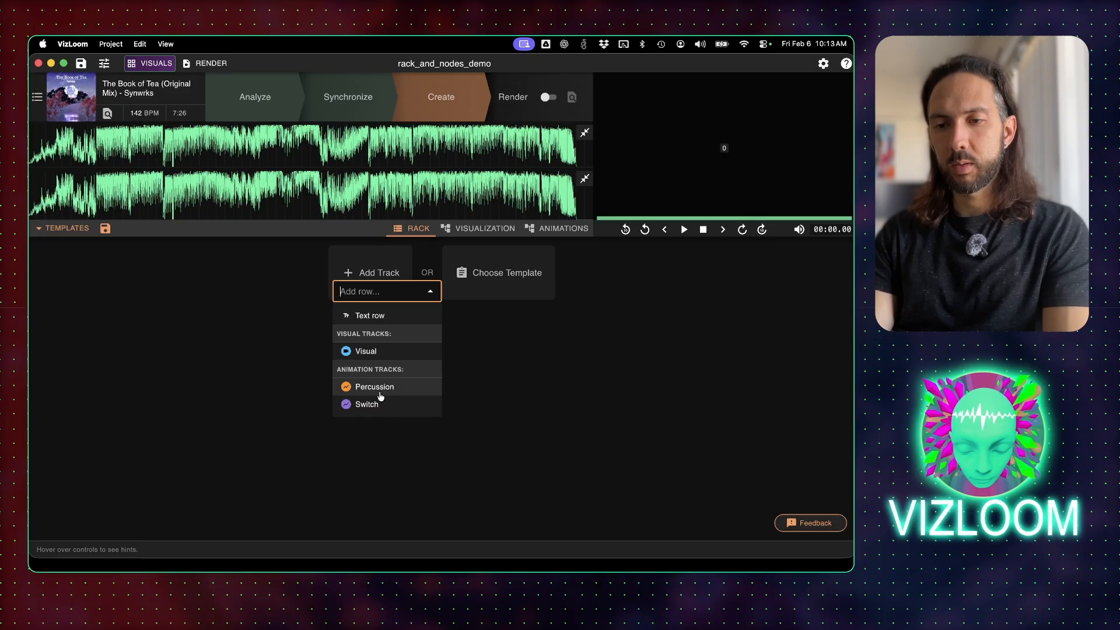
{"action": "left_click", "coordinate": [490, 364]}
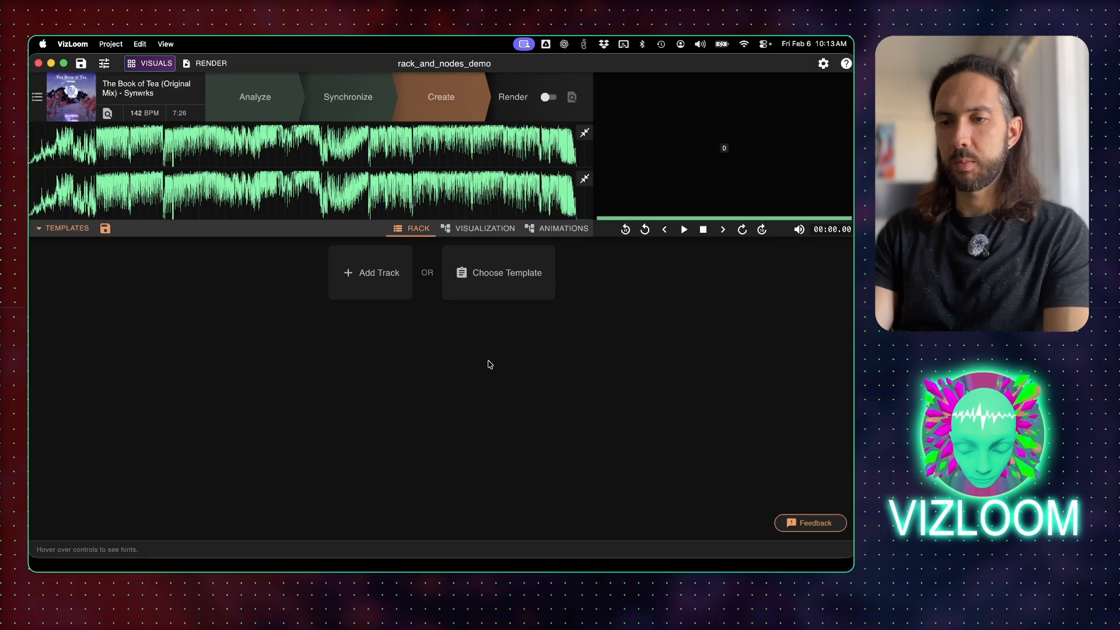
{"action": "left_click", "coordinate": [473, 228]}
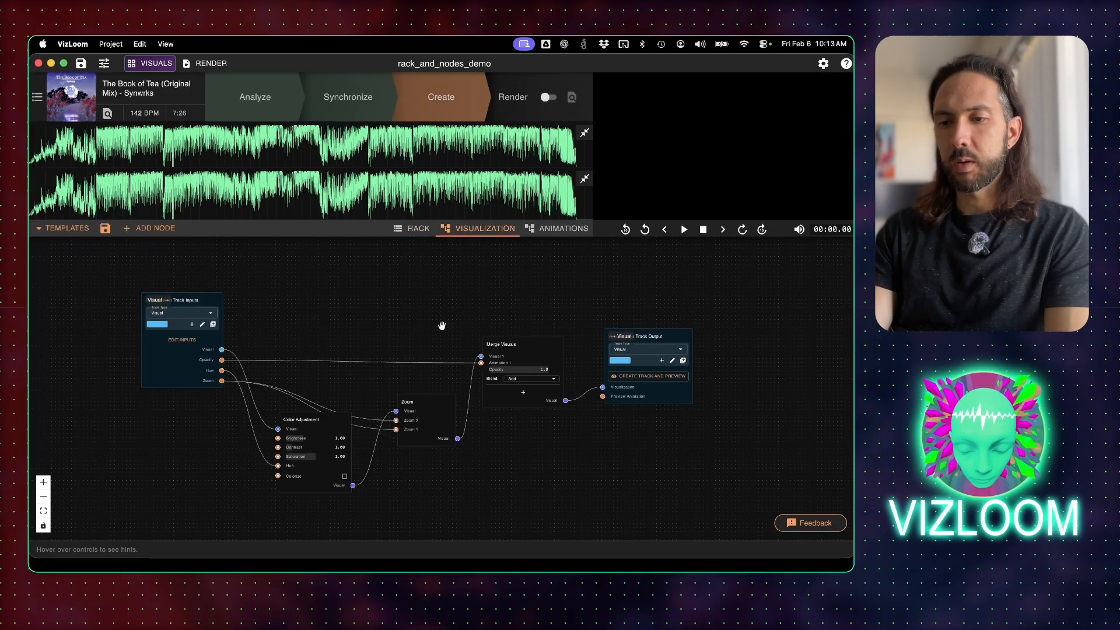
{"action": "left_click", "coordinate": [555, 229]}
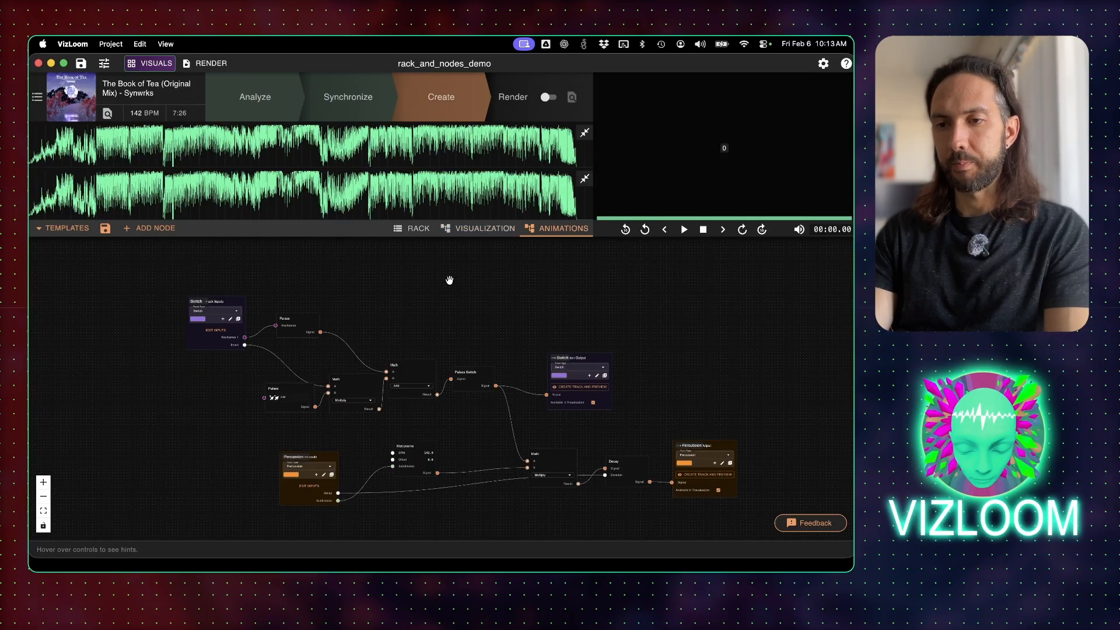
{"action": "left_click", "coordinate": [415, 231]}
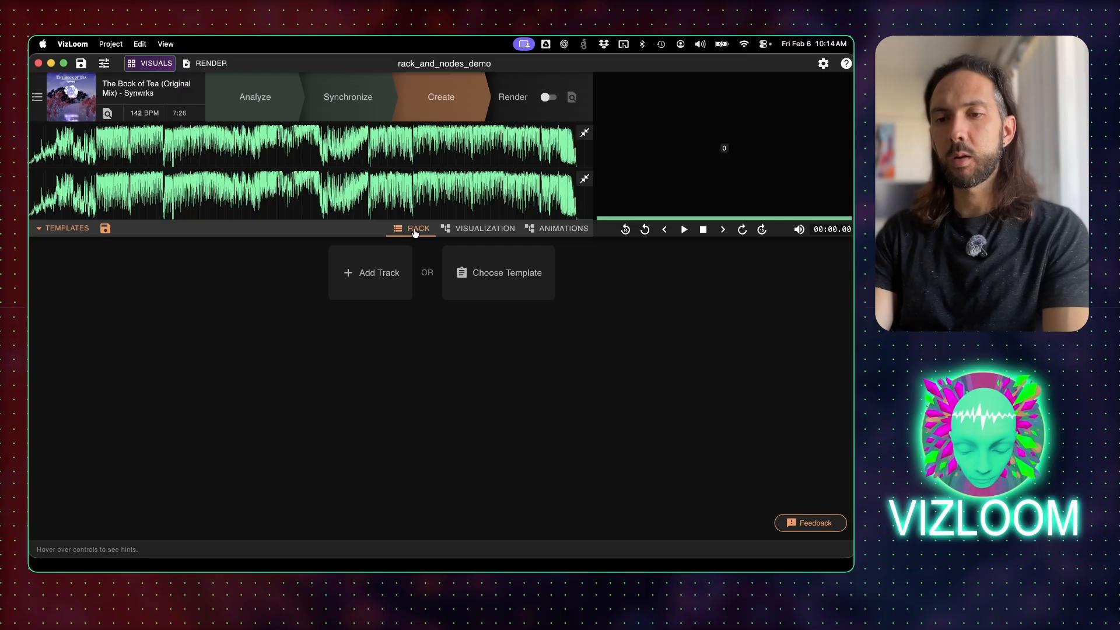
{"action": "left_click", "coordinate": [478, 234]}
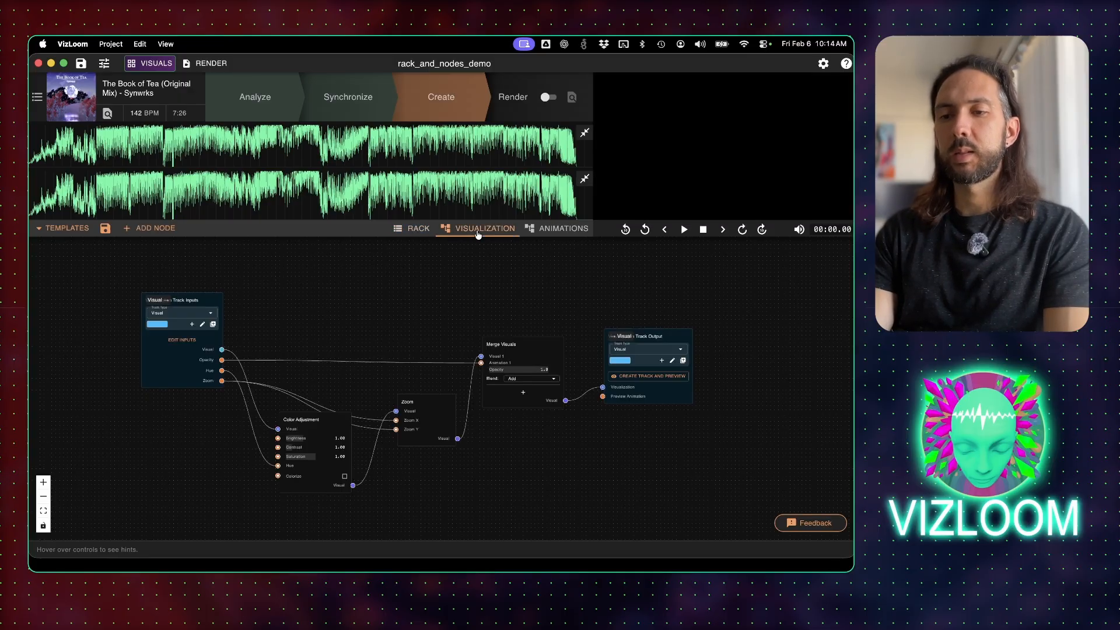
{"action": "left_click", "coordinate": [556, 232]}
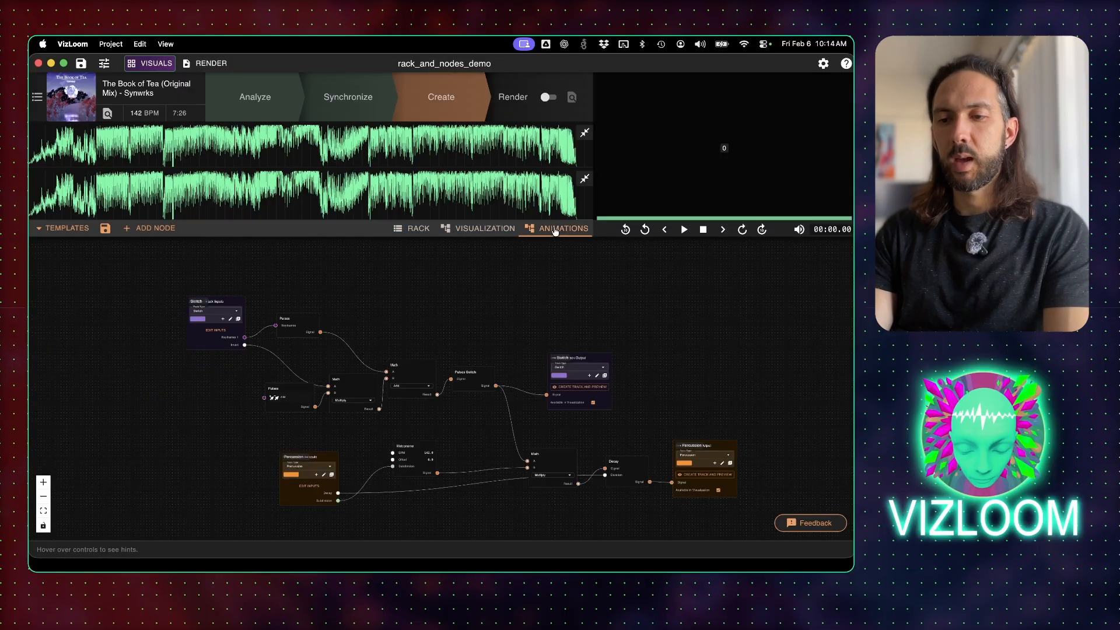
{"action": "left_click", "coordinate": [409, 233]}
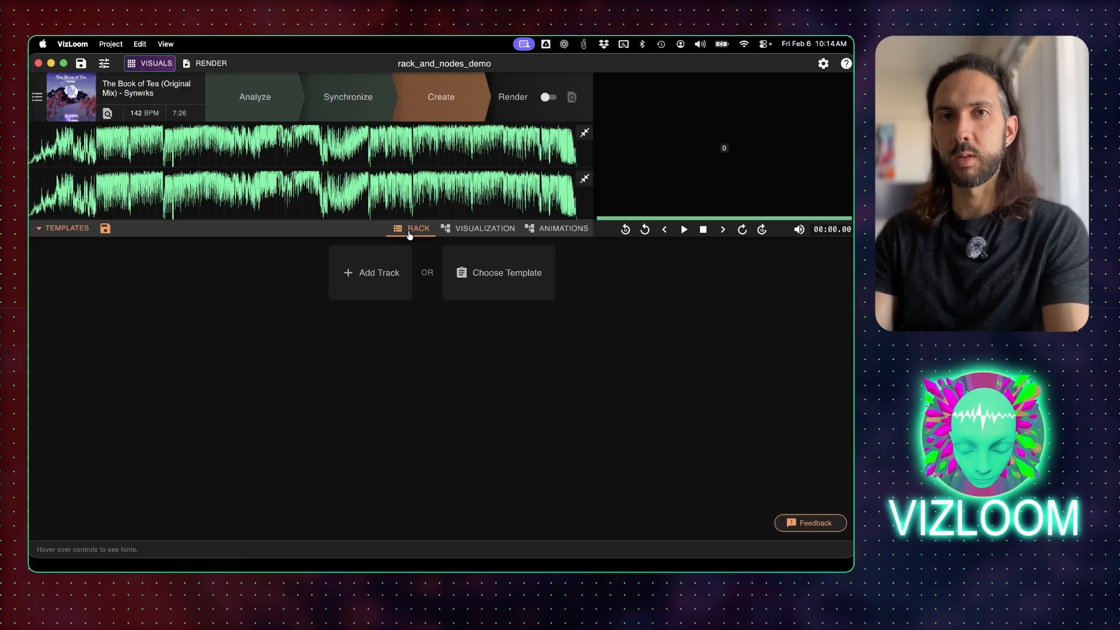
Load the Layered Visuals [Creative] template and look over its rack tracks.
{"action": "left_click", "coordinate": [65, 228]}
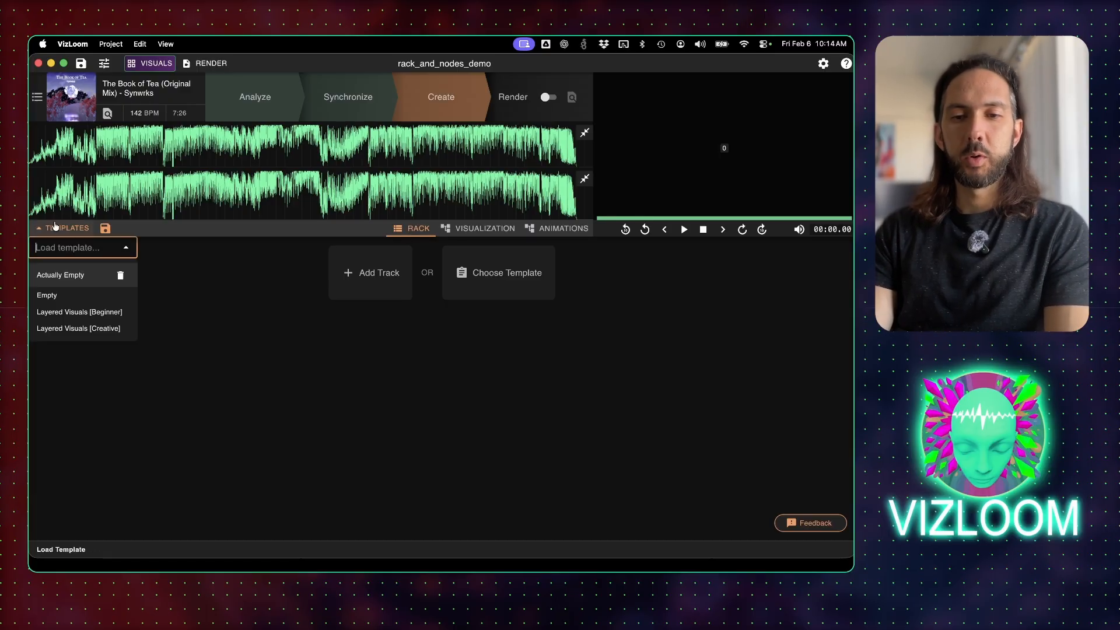
{"action": "left_click", "coordinate": [75, 328]}
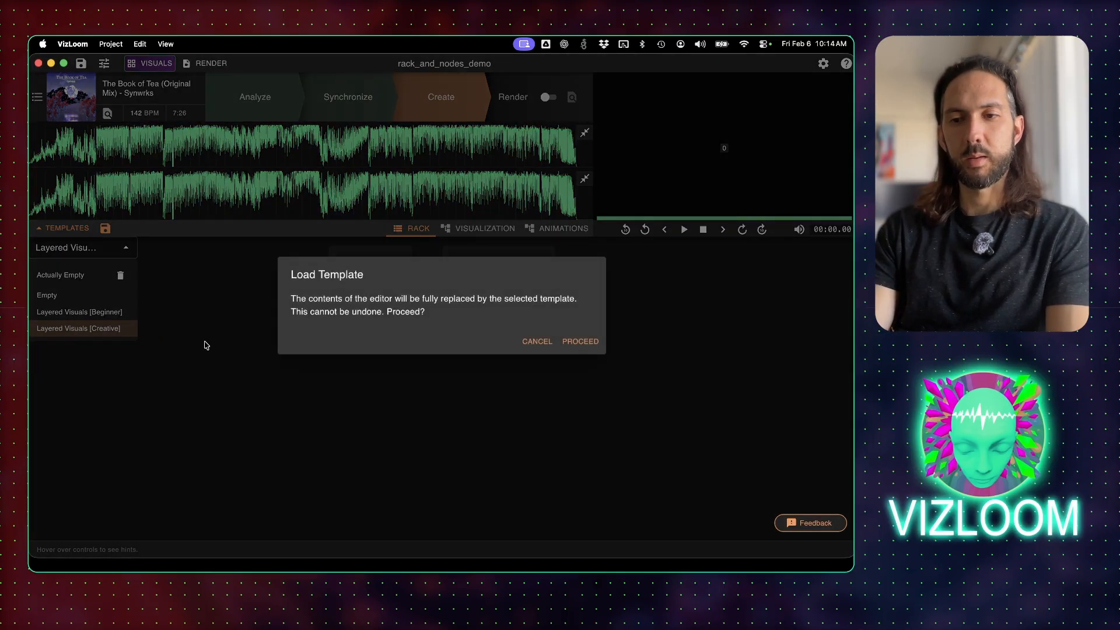
{"action": "left_click", "coordinate": [581, 345]}
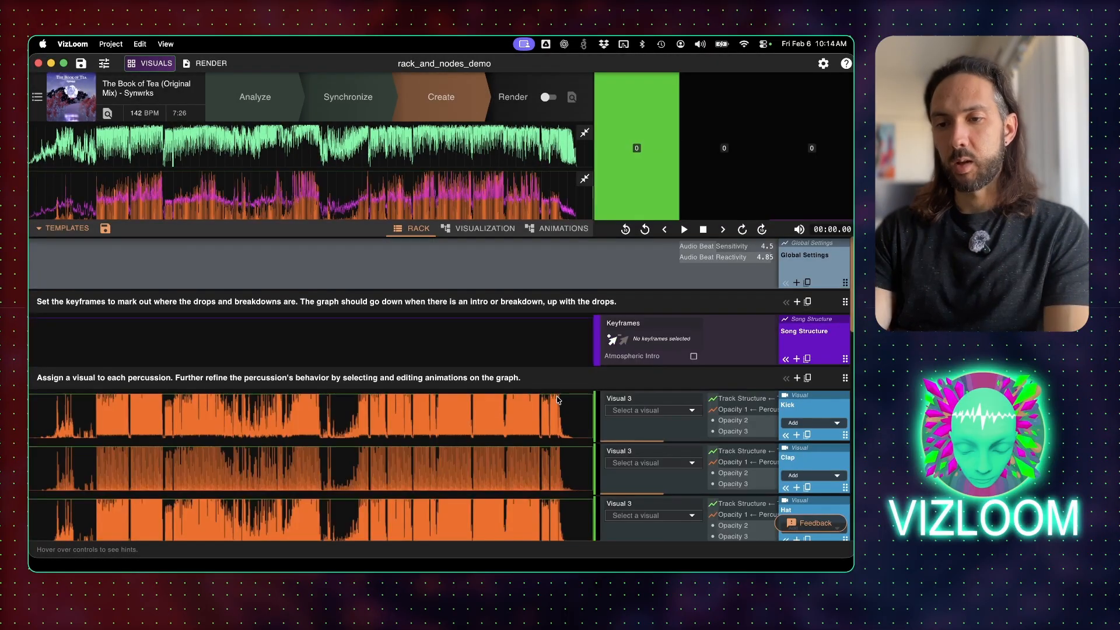
{"action": "scroll", "coordinate": [558, 400], "scroll_direction": "down", "scroll_amount": 5}
{"action": "scroll", "coordinate": [558, 400], "scroll_direction": "up", "scroll_amount": 5}
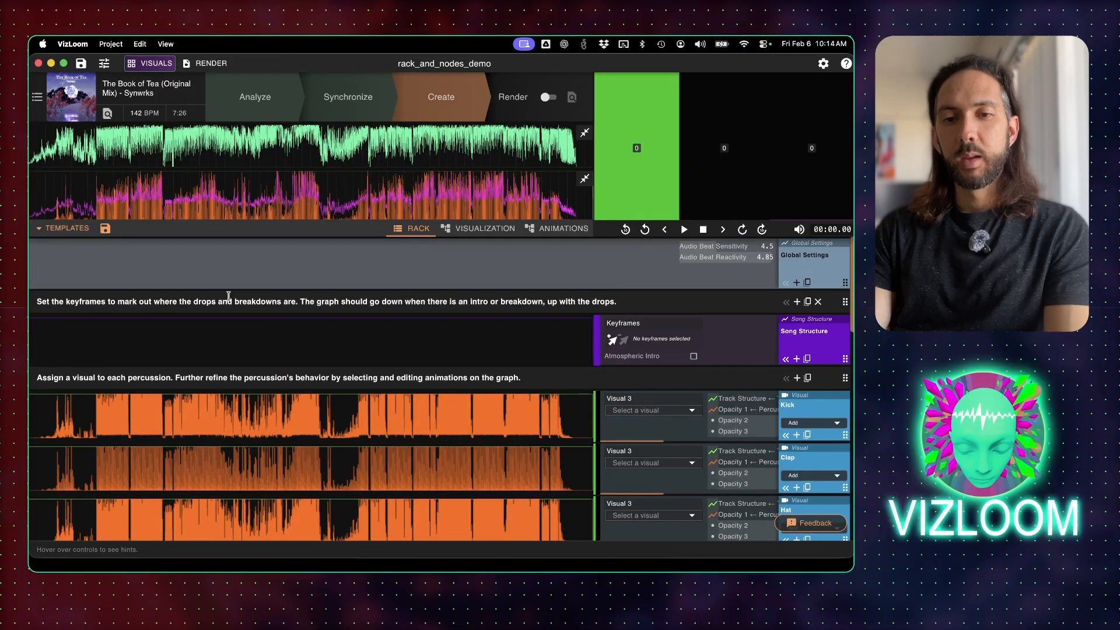
Replace the editor contents with the Actually Empty template and check which track types can be added.
{"action": "left_click", "coordinate": [64, 228]}
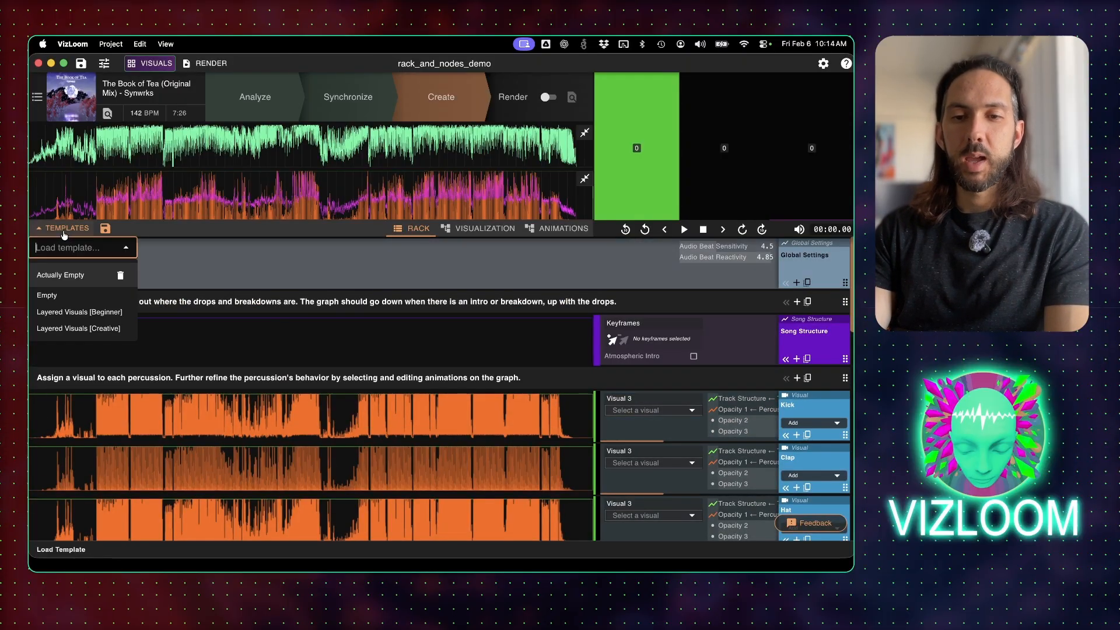
{"action": "left_click", "coordinate": [60, 278]}
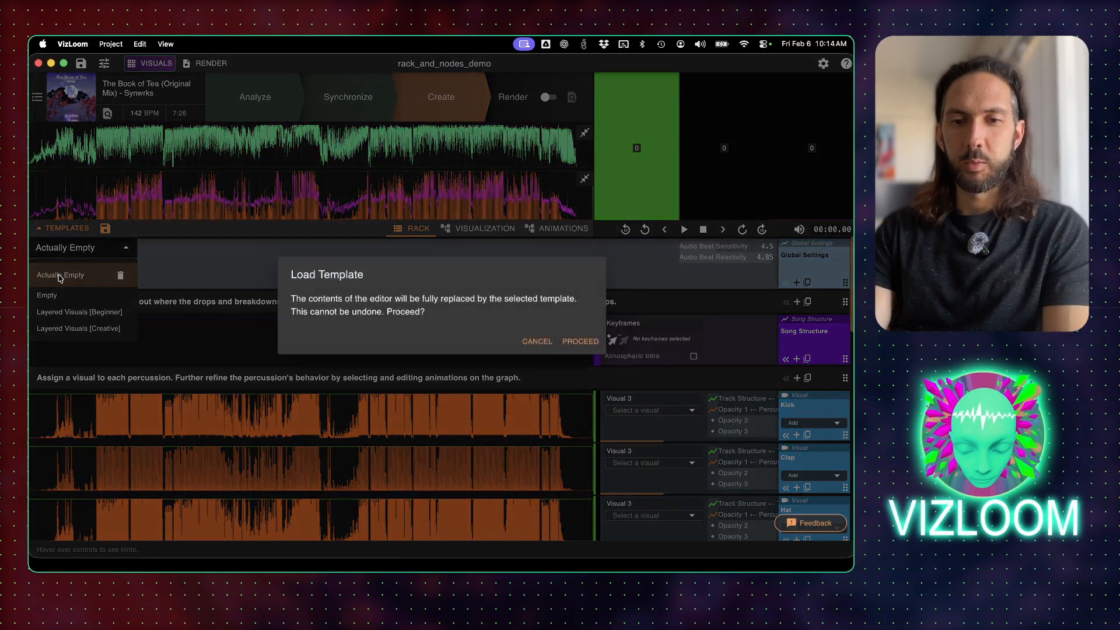
{"action": "left_click", "coordinate": [580, 346]}
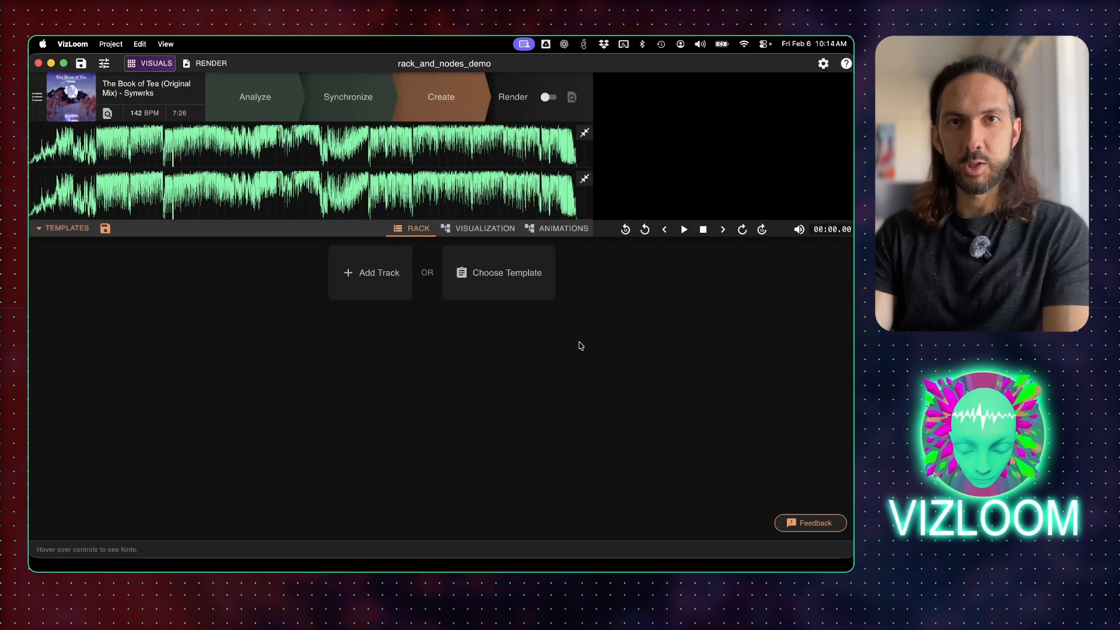
{"action": "left_click", "coordinate": [373, 272]}
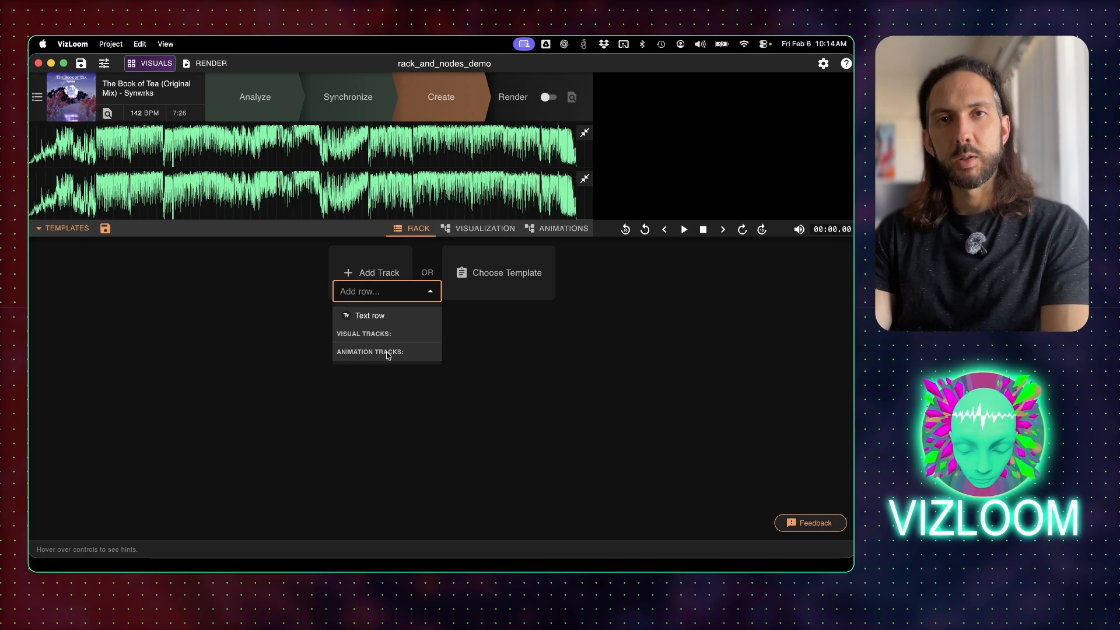
Add an Animation Track Inputs node to the animations graph and place it in the upper left area.
{"action": "left_click", "coordinate": [560, 229]}
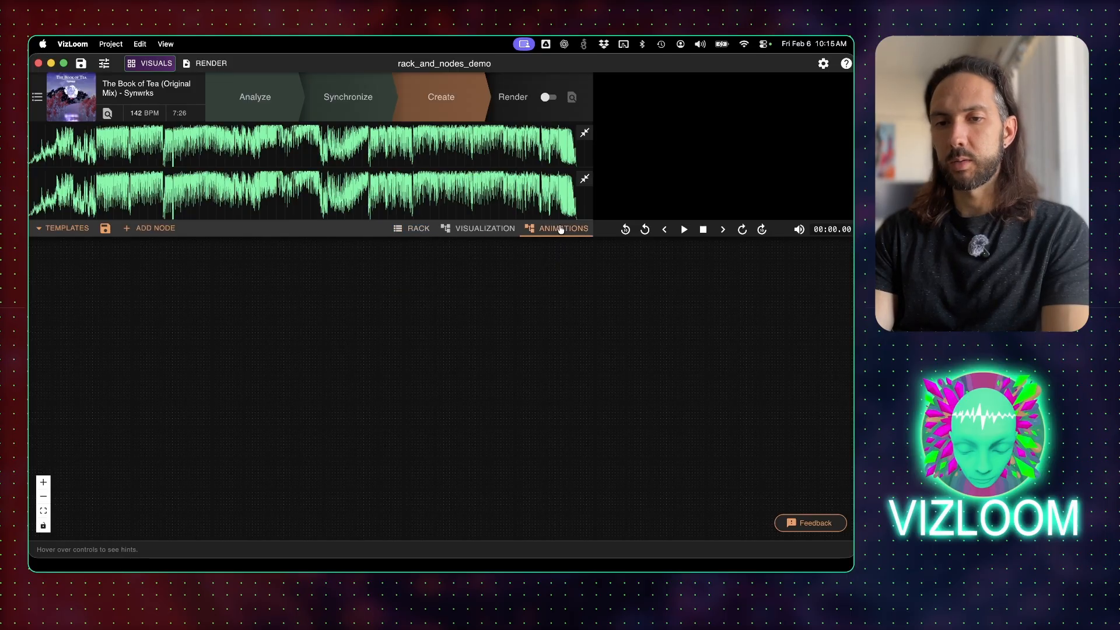
{"action": "double_click", "coordinate": [373, 313]}
{"action": "type", "text": "inp"}
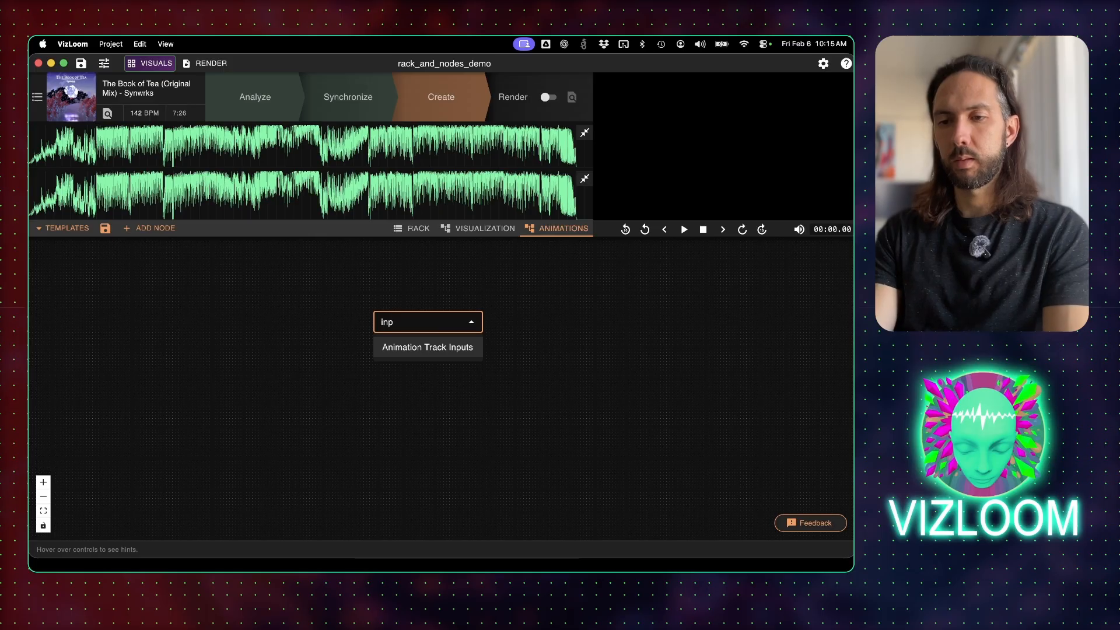
{"action": "key", "text": "Return"}
{"action": "left_click_drag", "start_coordinate": [379, 312], "coordinate": [299, 304]}
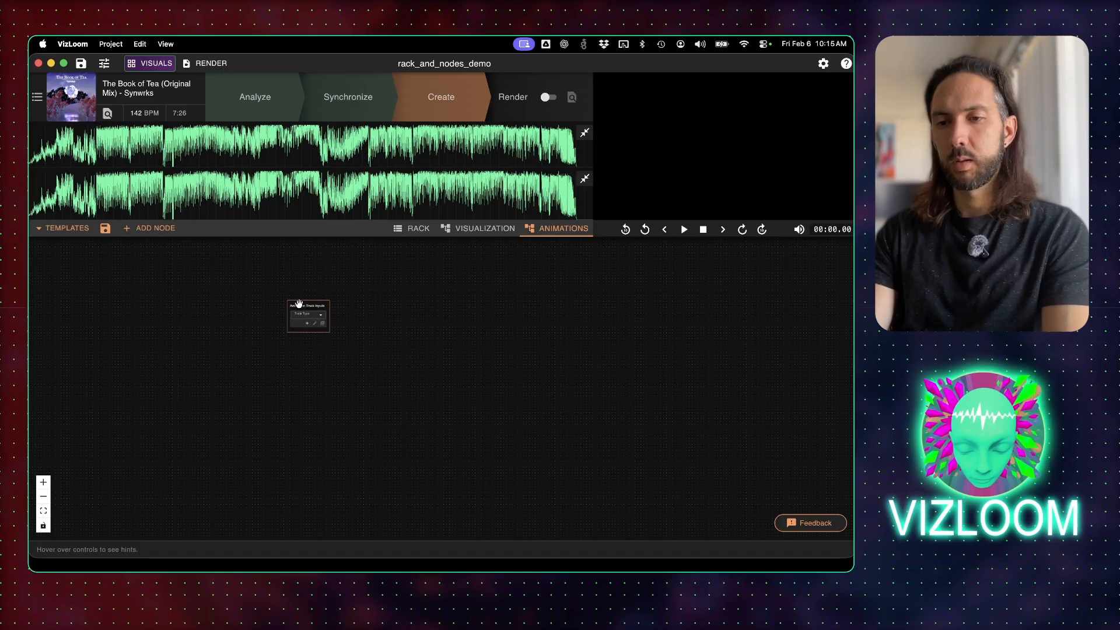
Add an Animation Track Output node to the right of the Animation Track Inputs node.
{"action": "double_click", "coordinate": [389, 317]}
{"action": "type", "text": "out"}
{"action": "key", "text": "Return"}
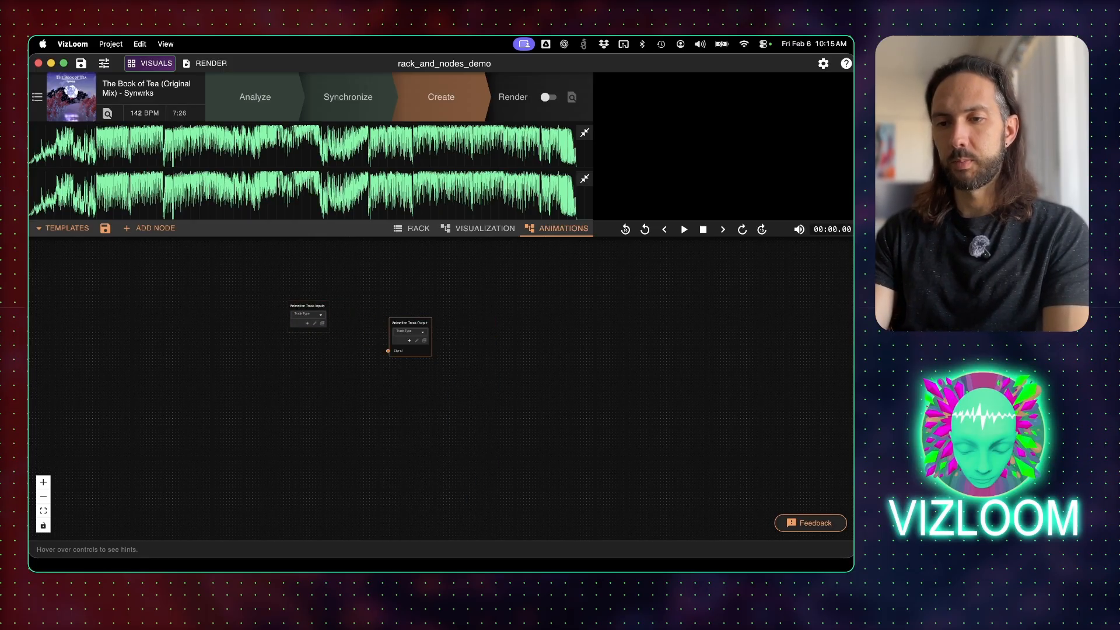
{"action": "scroll", "coordinate": [324, 319], "scroll_direction": "up", "scroll_amount": 5}
{"action": "left_click_drag", "start_coordinate": [513, 325], "coordinate": [528, 287]}
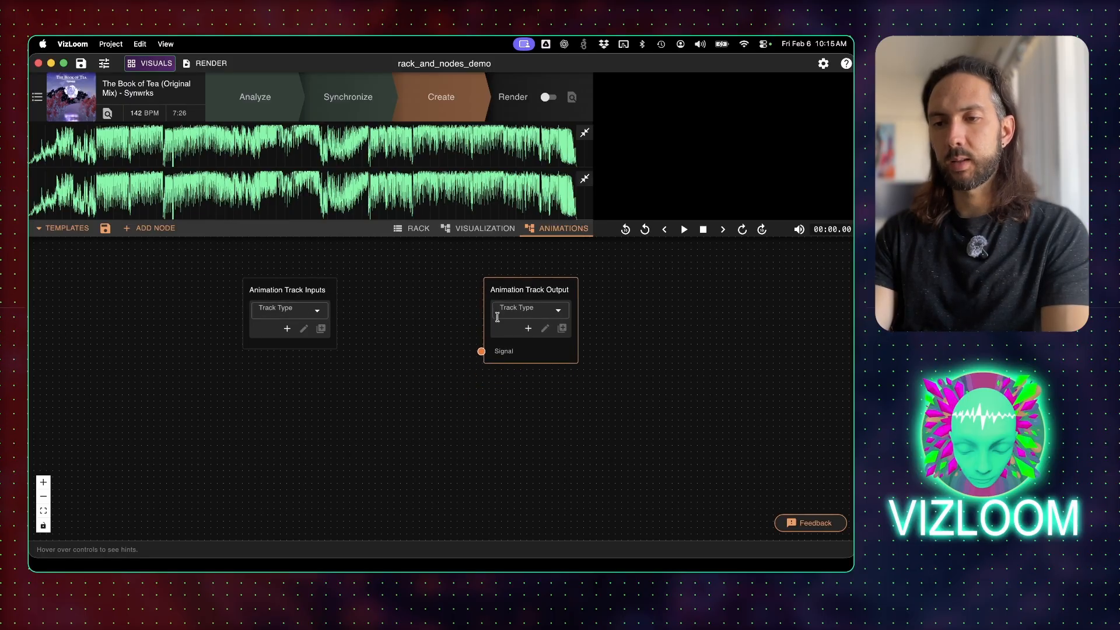
{"action": "left_click", "coordinate": [393, 298]}
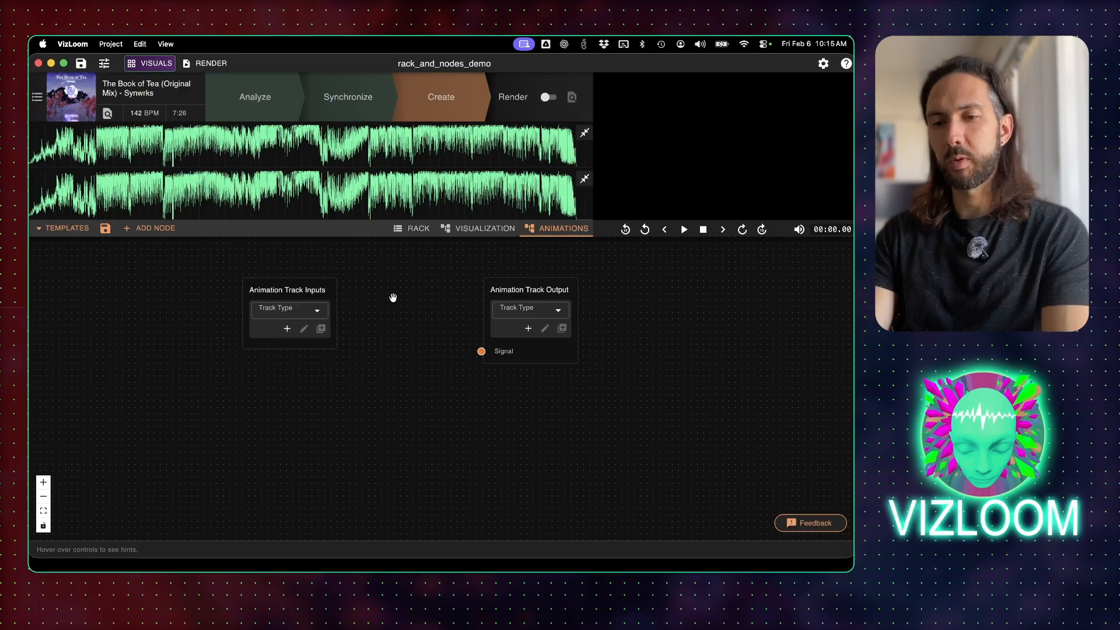
Create a new animation track type named Percussion from the Animation Track Inputs node.
{"action": "left_click", "coordinate": [318, 313]}
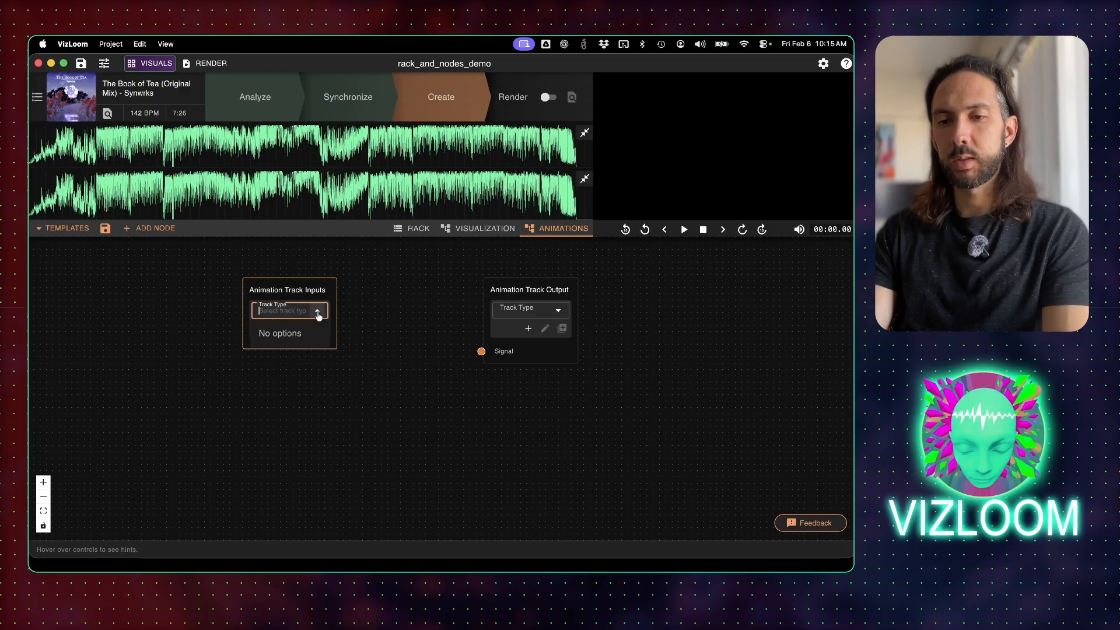
{"action": "left_click", "coordinate": [358, 313]}
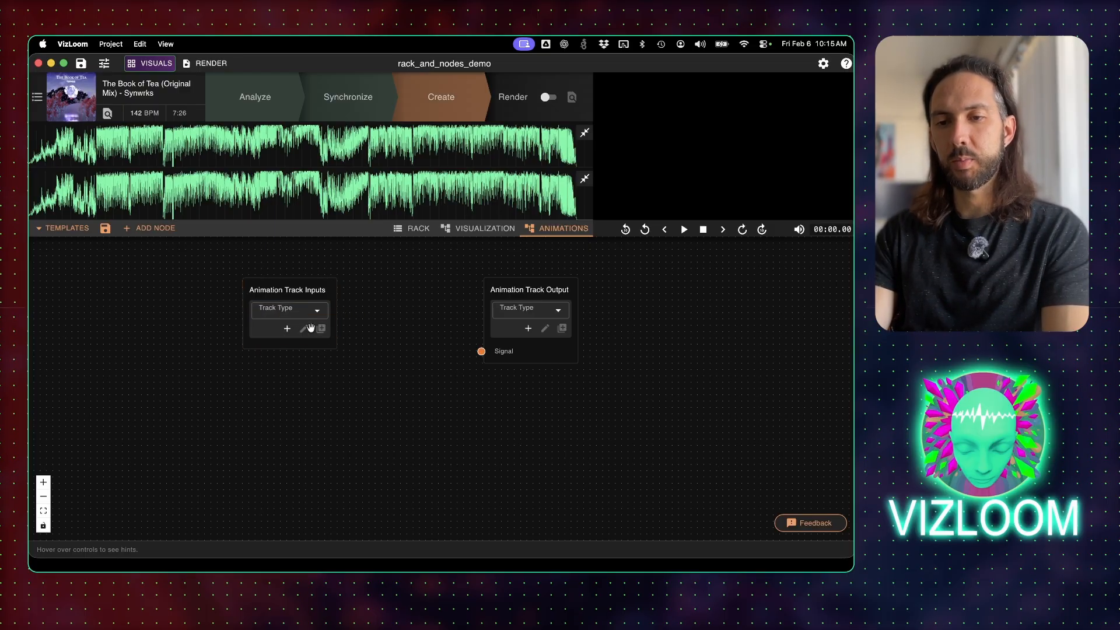
{"action": "left_click", "coordinate": [287, 329]}
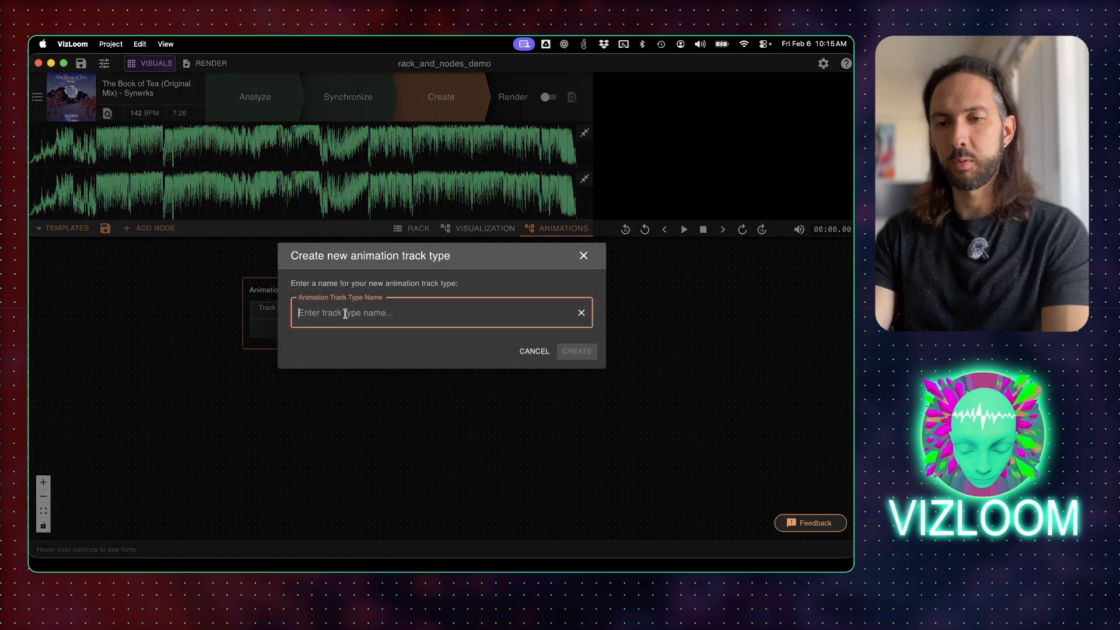
{"action": "type", "text": "Percussion"}
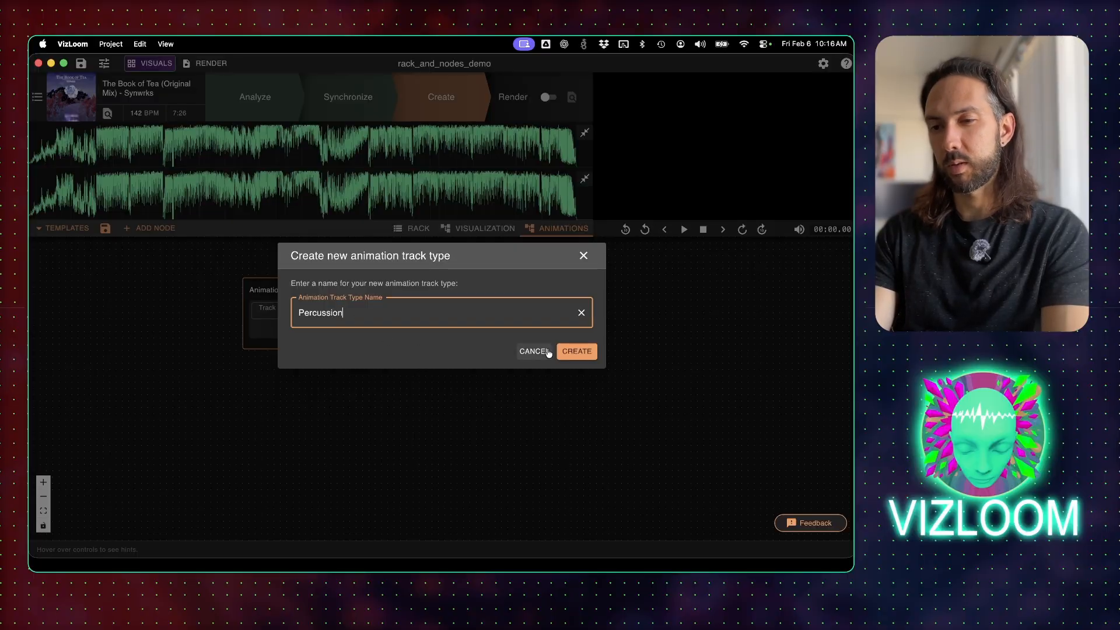
{"action": "key", "text": "Return"}
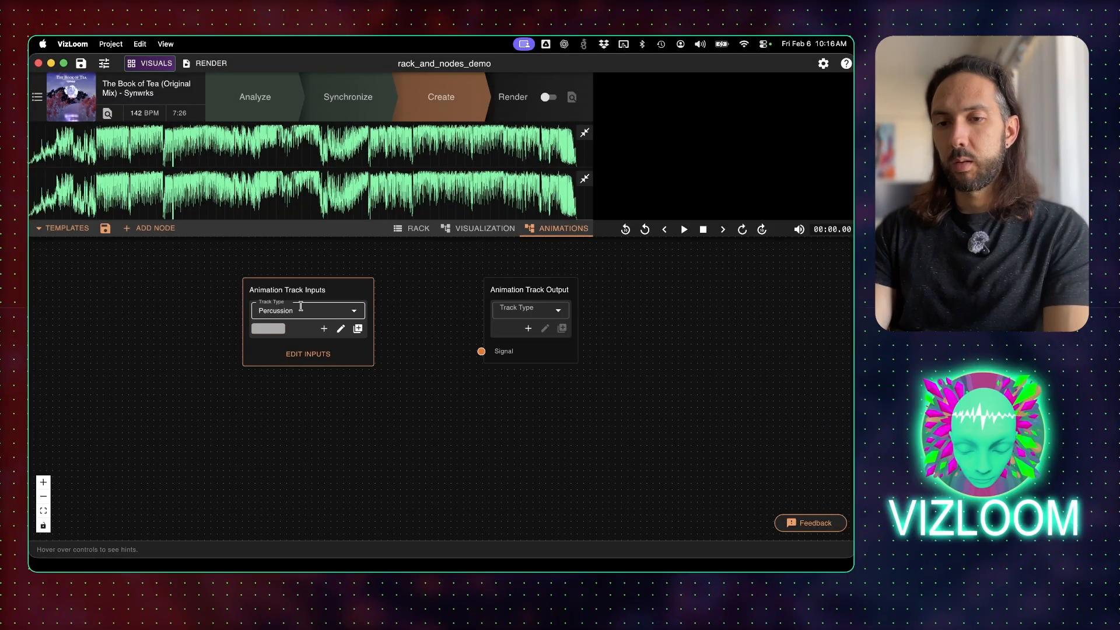
Set the Percussion track type's colour to orange.
{"action": "left_click", "coordinate": [270, 330]}
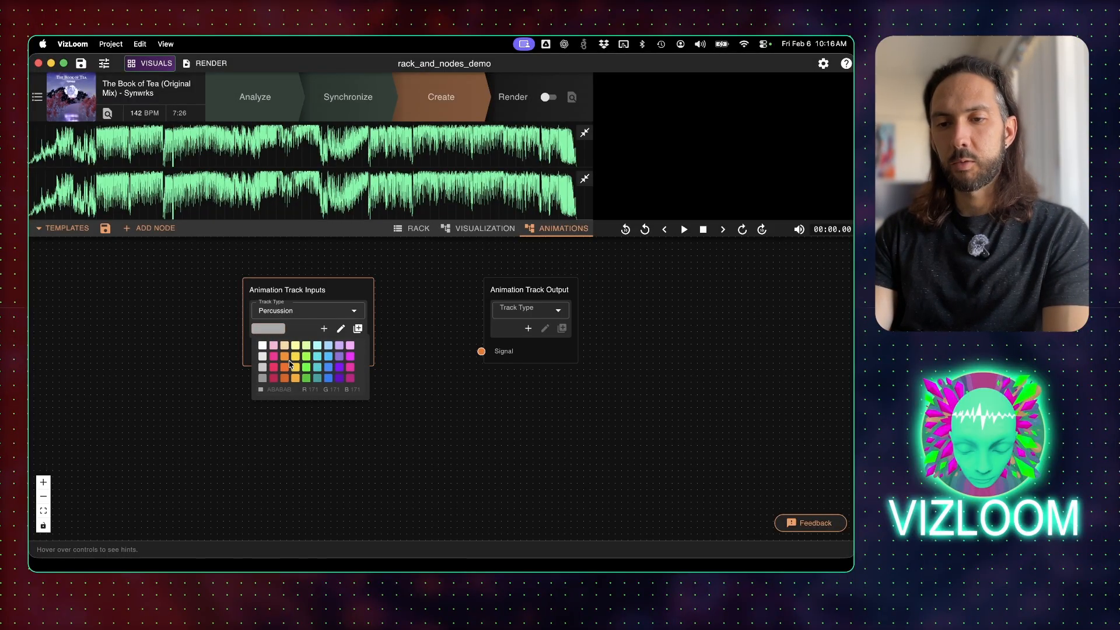
{"action": "left_click", "coordinate": [285, 358]}
{"action": "left_click", "coordinate": [343, 284]}
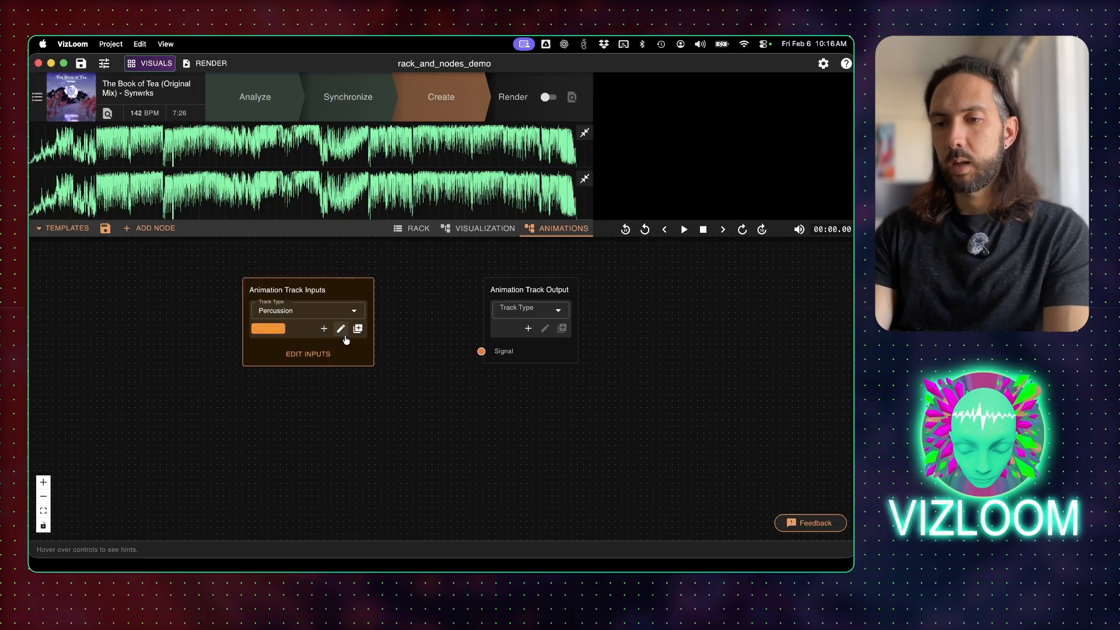
Move the Animation Track Output node further right and assign it the Percussion track type.
{"action": "left_click_drag", "start_coordinate": [539, 281], "coordinate": [628, 295]}
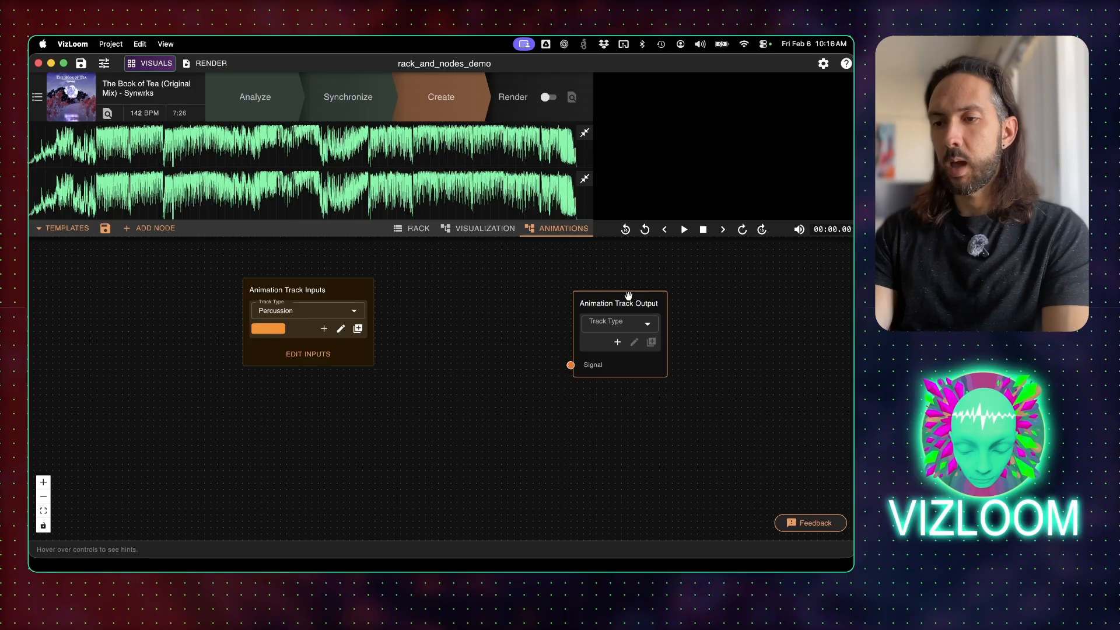
{"action": "left_click", "coordinate": [647, 324]}
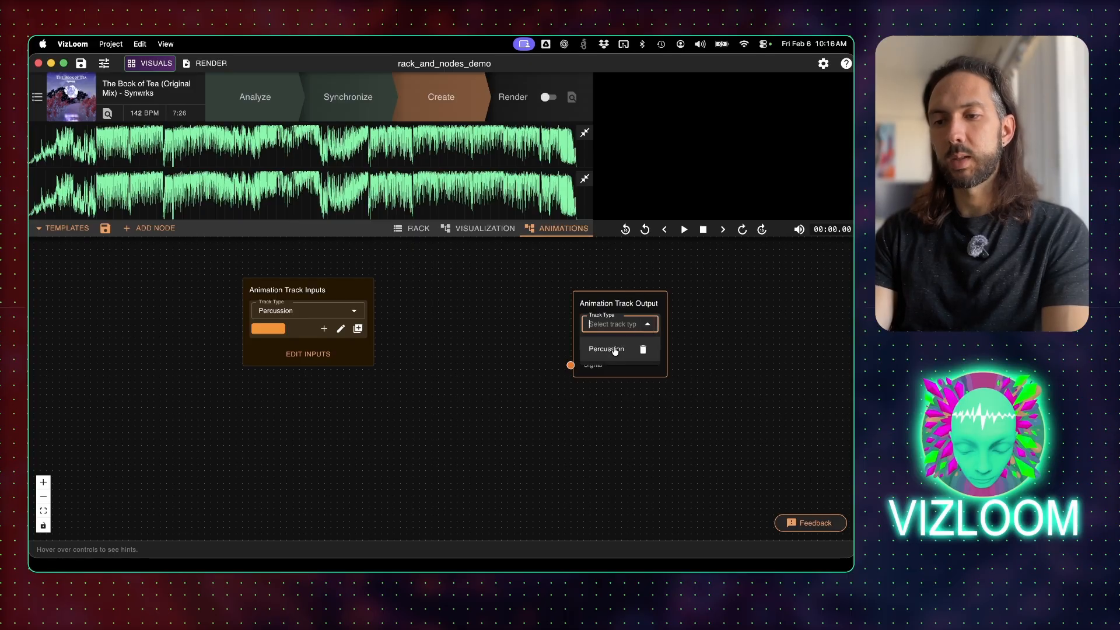
{"action": "left_click", "coordinate": [606, 350]}
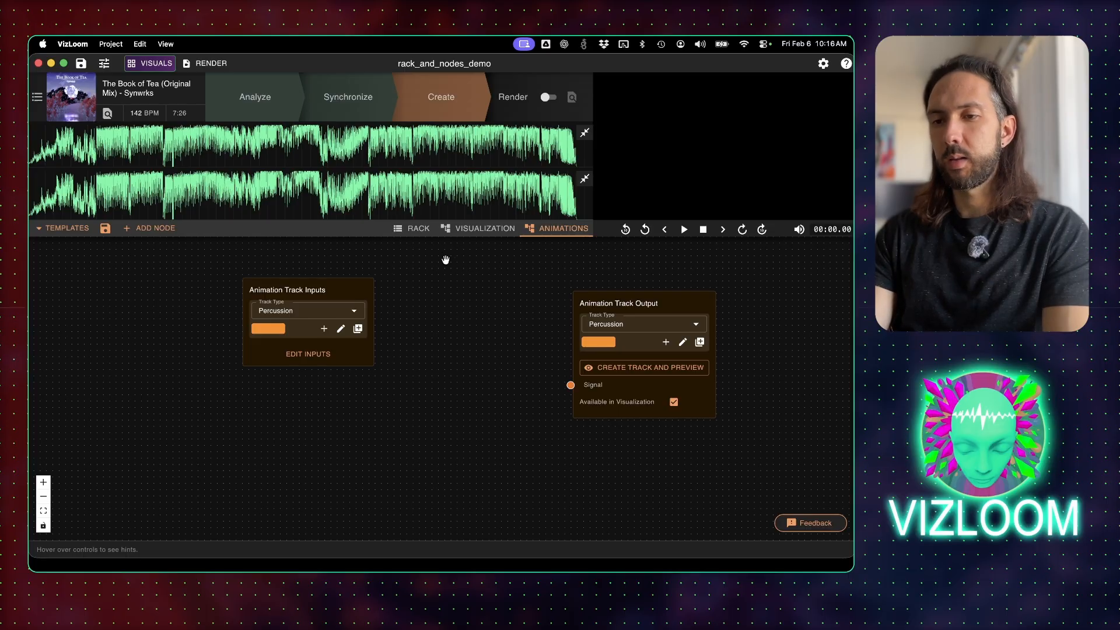
Add a Percussion animation track to the rack.
{"action": "left_click", "coordinate": [407, 230]}
{"action": "left_click", "coordinate": [376, 274]}
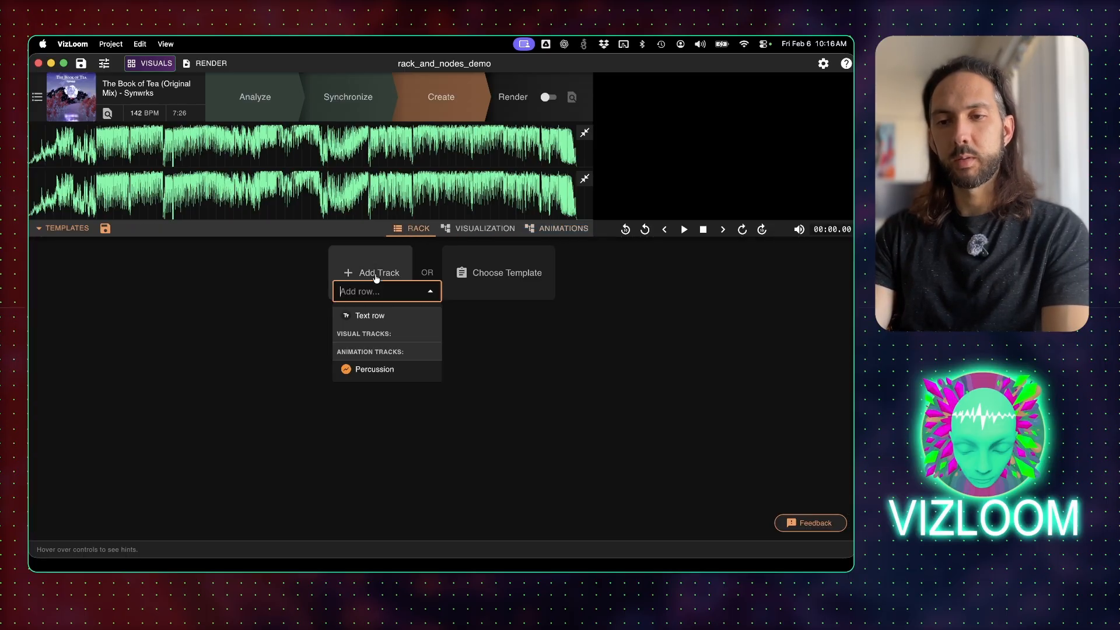
{"action": "left_click", "coordinate": [374, 369]}
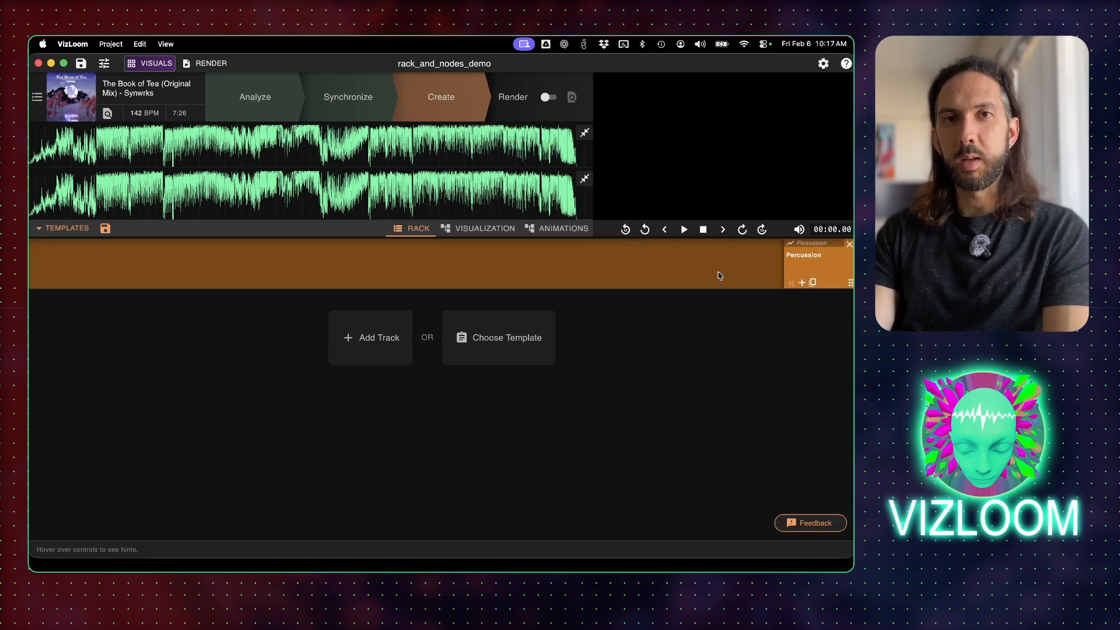
In the animations node graph, spread the Animation Track Inputs and Animation Track Output nodes further apart.
{"action": "left_click", "coordinate": [549, 229]}
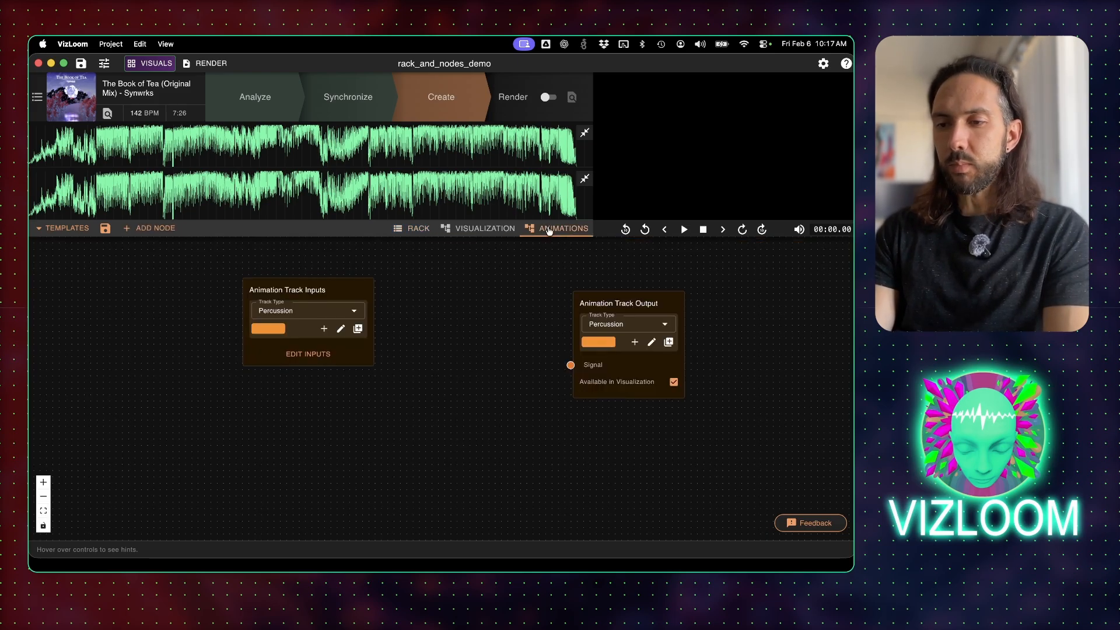
{"action": "left_click_drag", "start_coordinate": [334, 295], "coordinate": [188, 355]}
{"action": "left_click", "coordinate": [270, 336]}
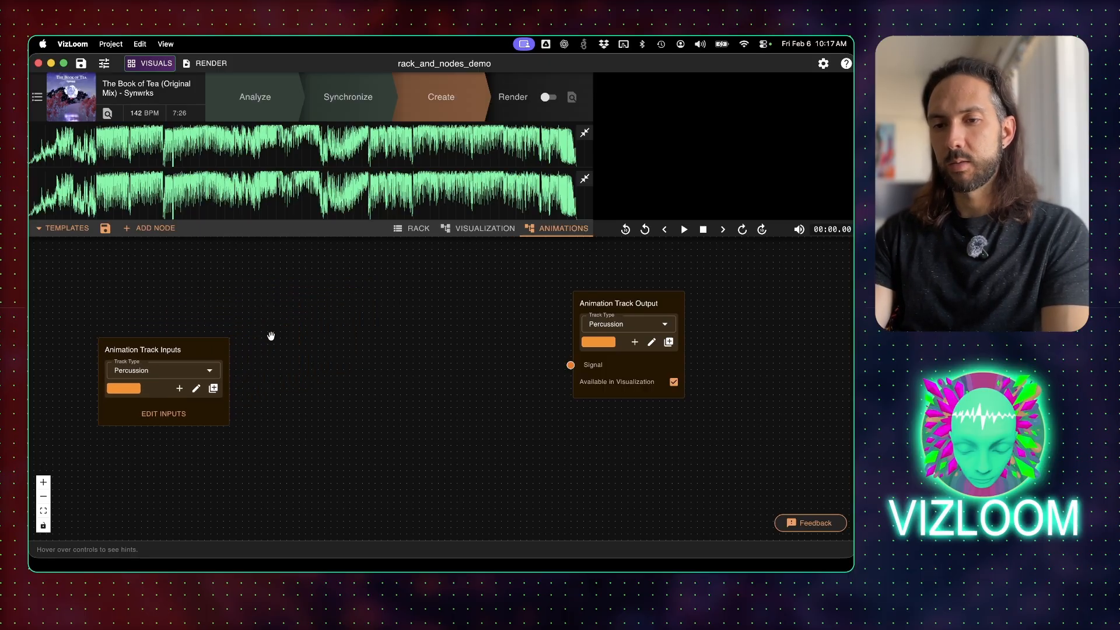
{"action": "left_click_drag", "start_coordinate": [608, 303], "coordinate": [654, 337]}
{"action": "left_click", "coordinate": [658, 296]}
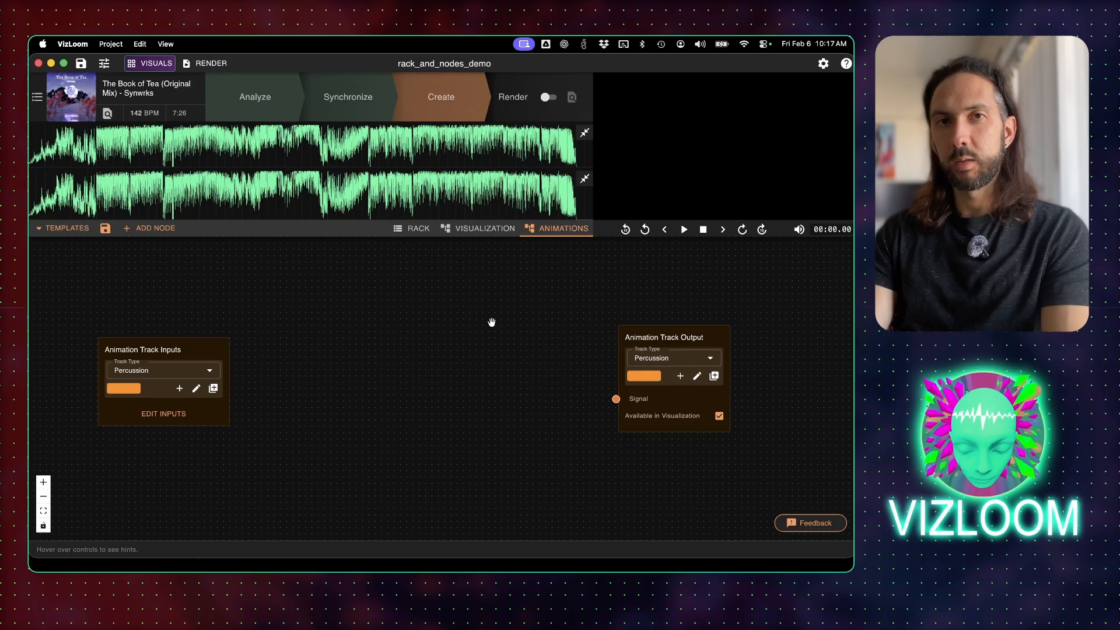
Add a Metronome node, place it between the track input and output nodes, and view its subdivision options.
{"action": "double_click", "coordinate": [442, 337]}
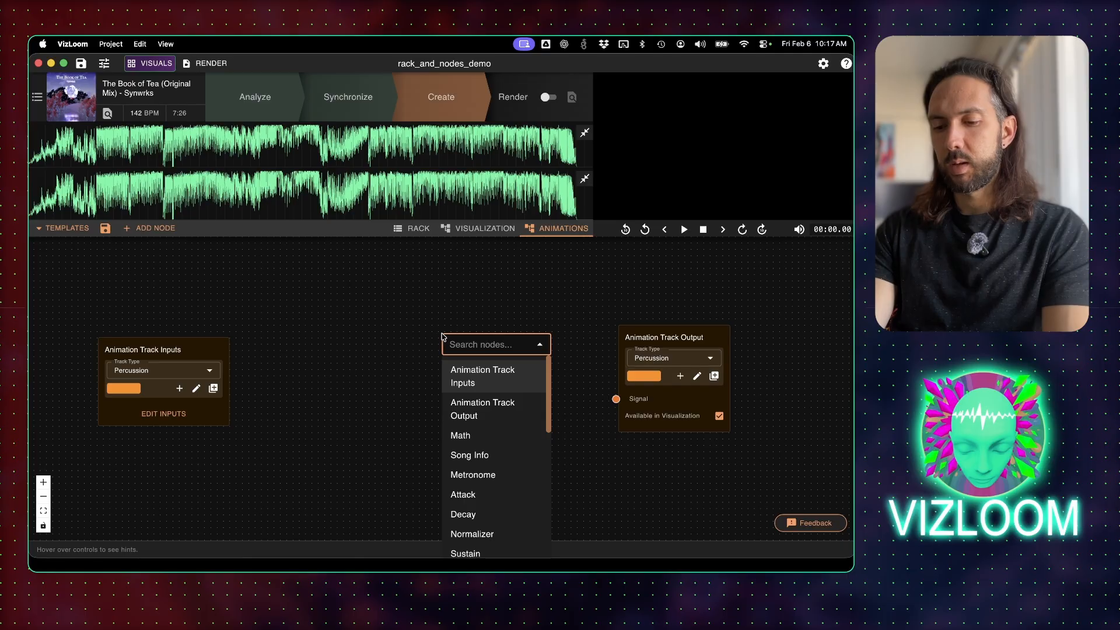
{"action": "type", "text": "metro"}
{"action": "key", "text": "Return"}
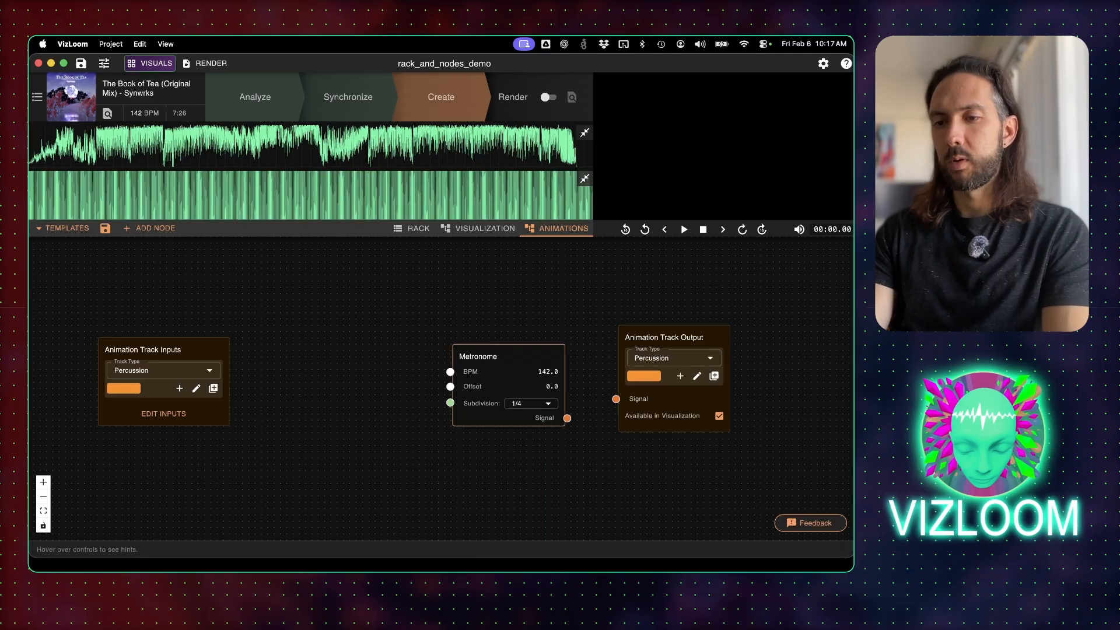
{"action": "left_click_drag", "start_coordinate": [514, 357], "coordinate": [338, 296]}
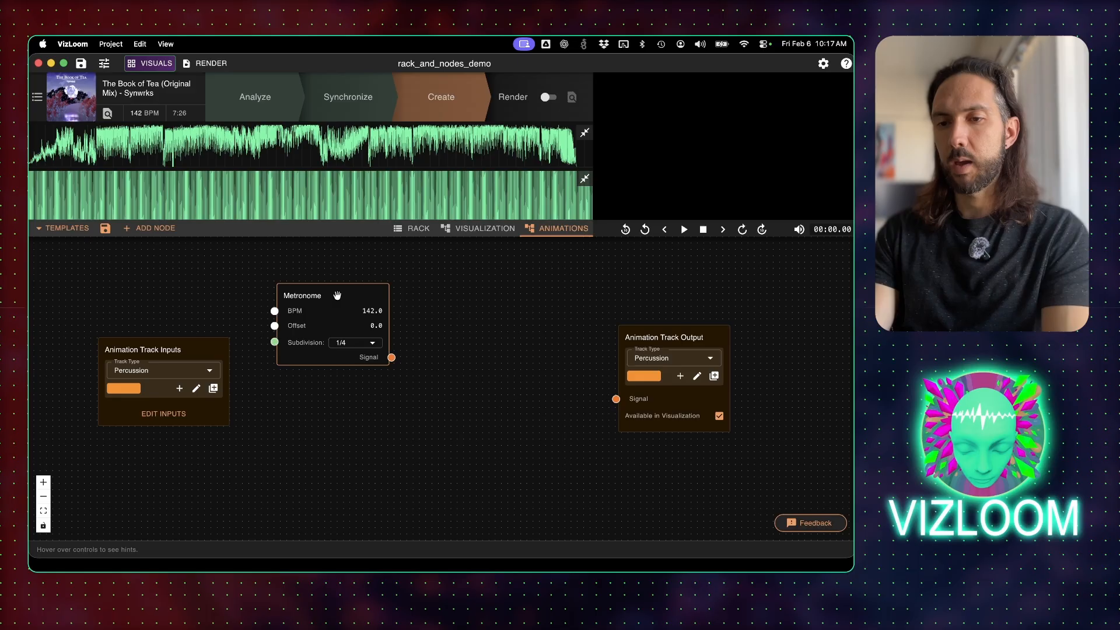
{"action": "left_click", "coordinate": [360, 349]}
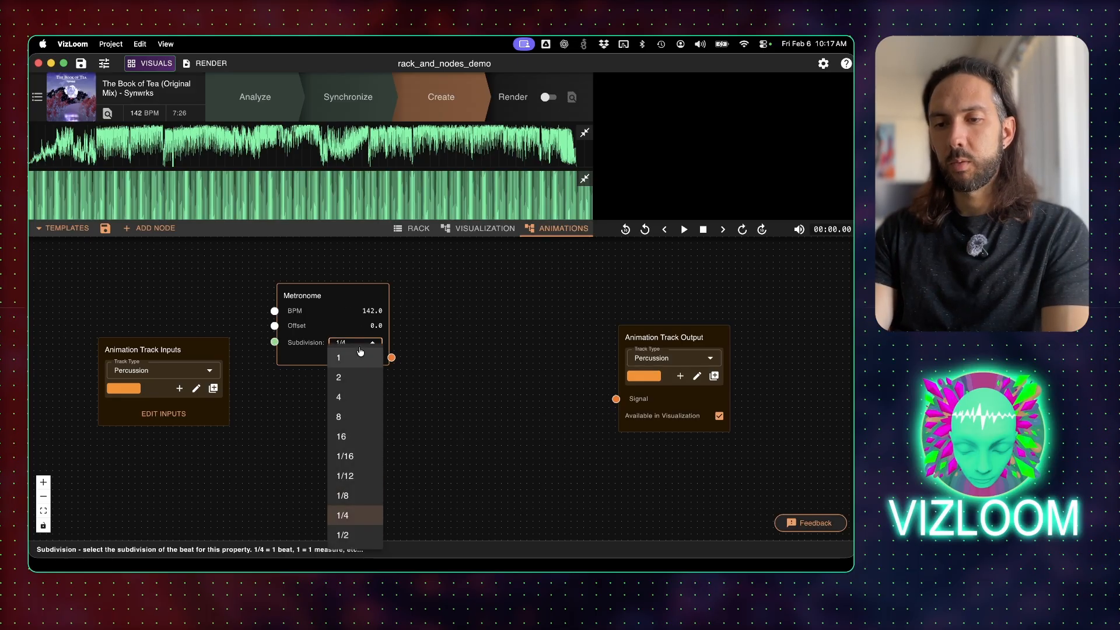
{"action": "left_click", "coordinate": [307, 356]}
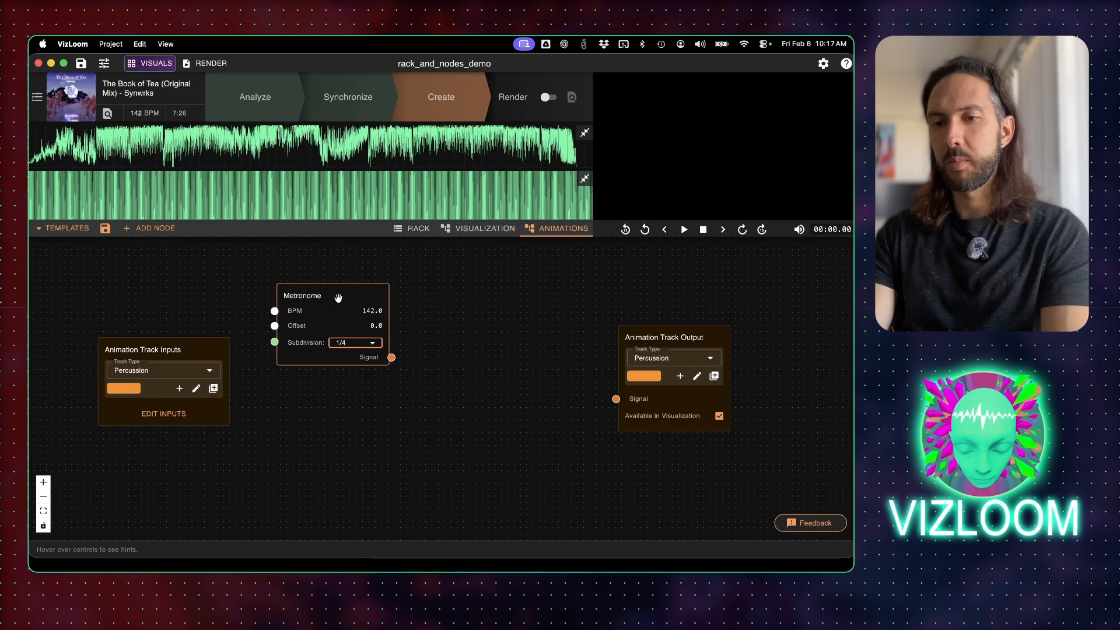
Play the song from about 1:25 to check the Metronome signal against the beat.
{"action": "left_click", "coordinate": [585, 179]}
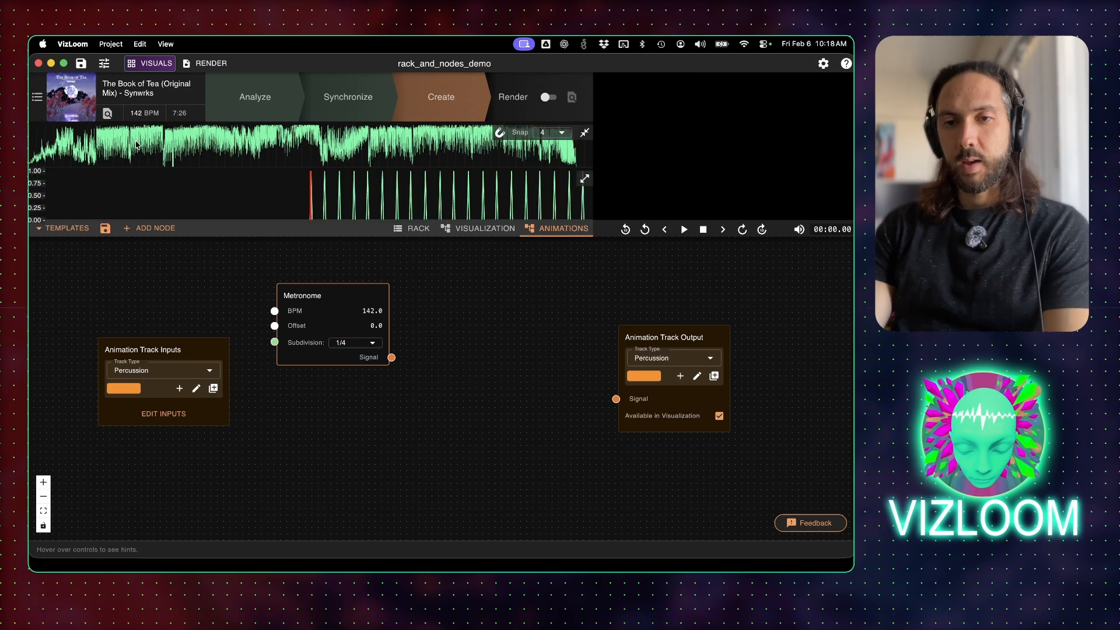
{"action": "left_click", "coordinate": [136, 145]}
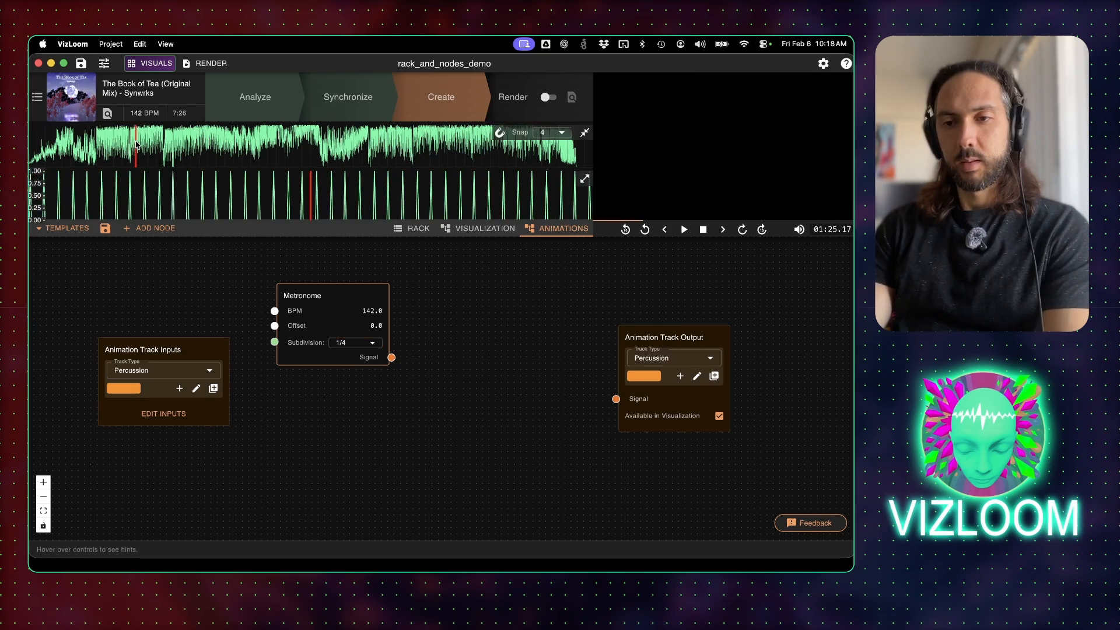
{"action": "key", "text": "space"}
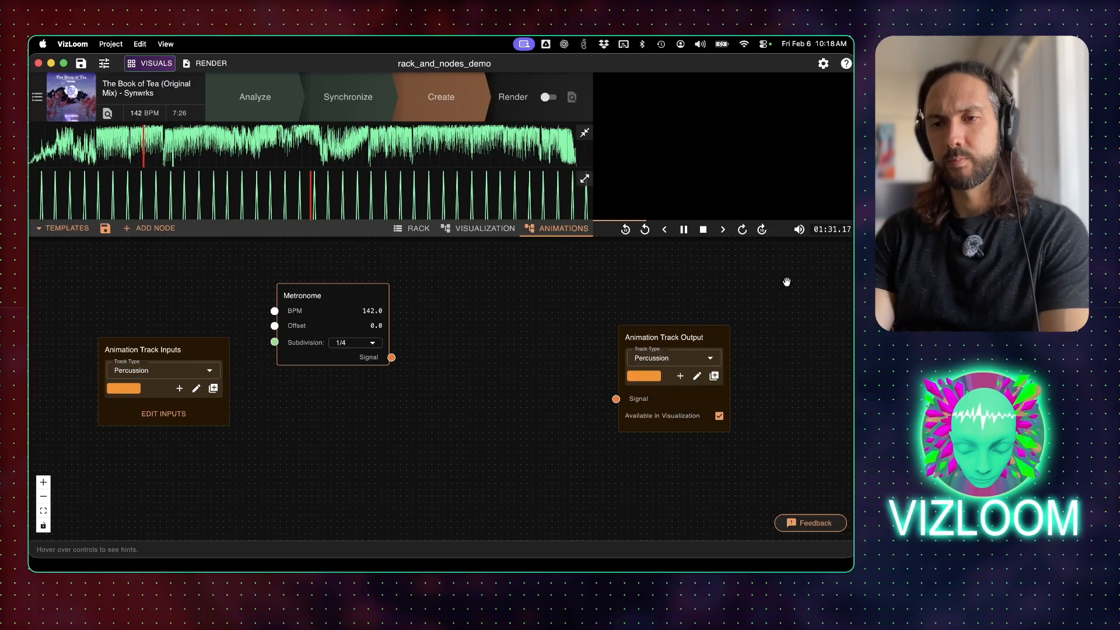
{"action": "left_click", "coordinate": [684, 229]}
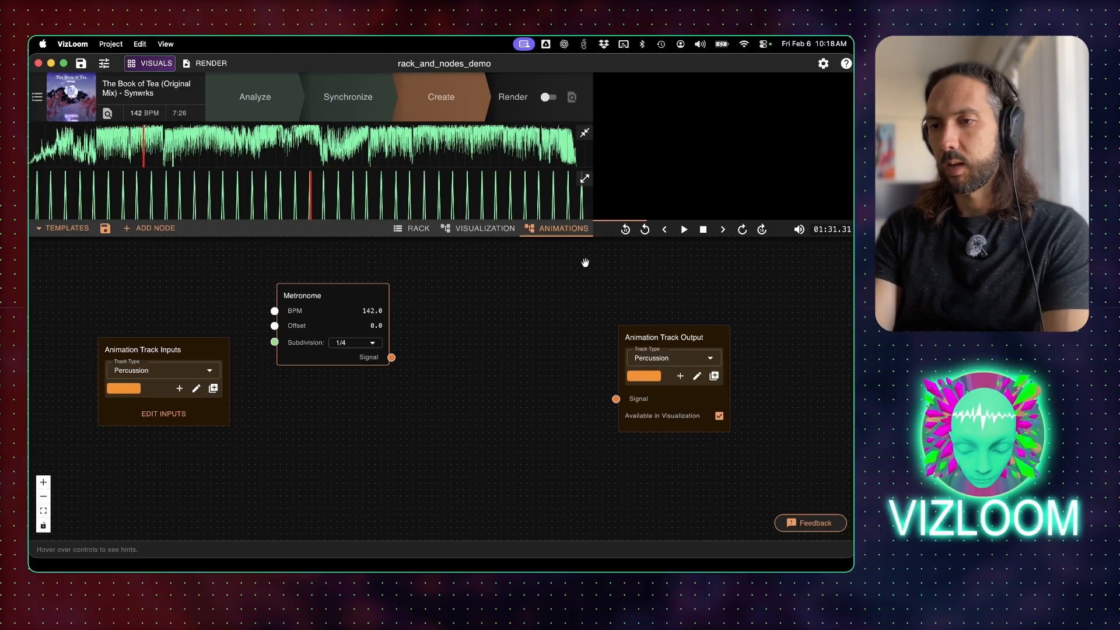
{"action": "key", "text": "space"}
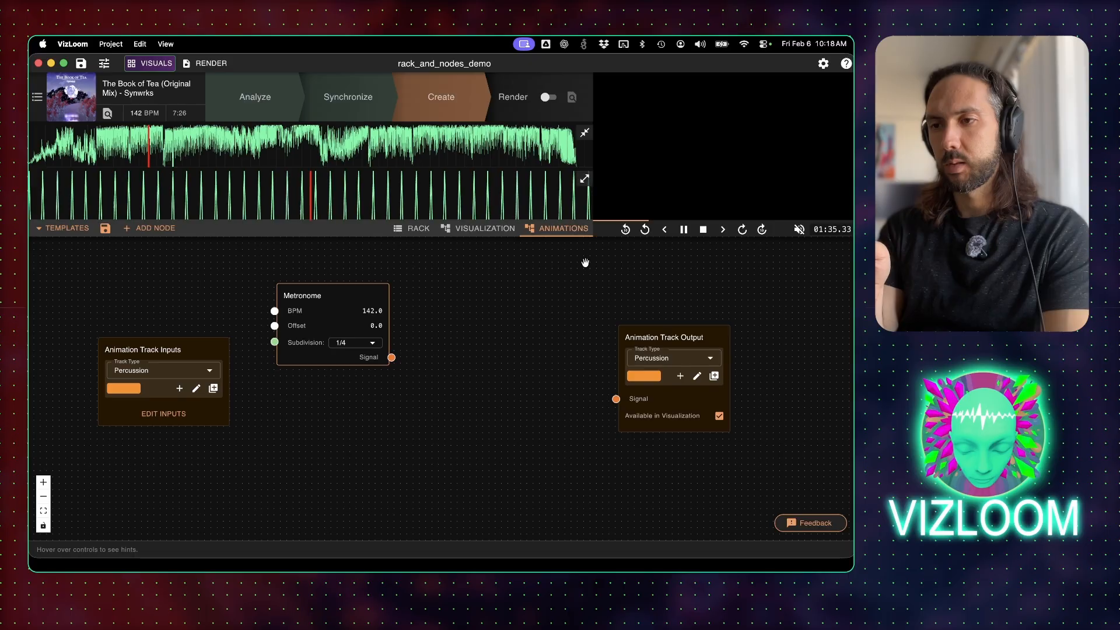
{"action": "key", "text": "space"}
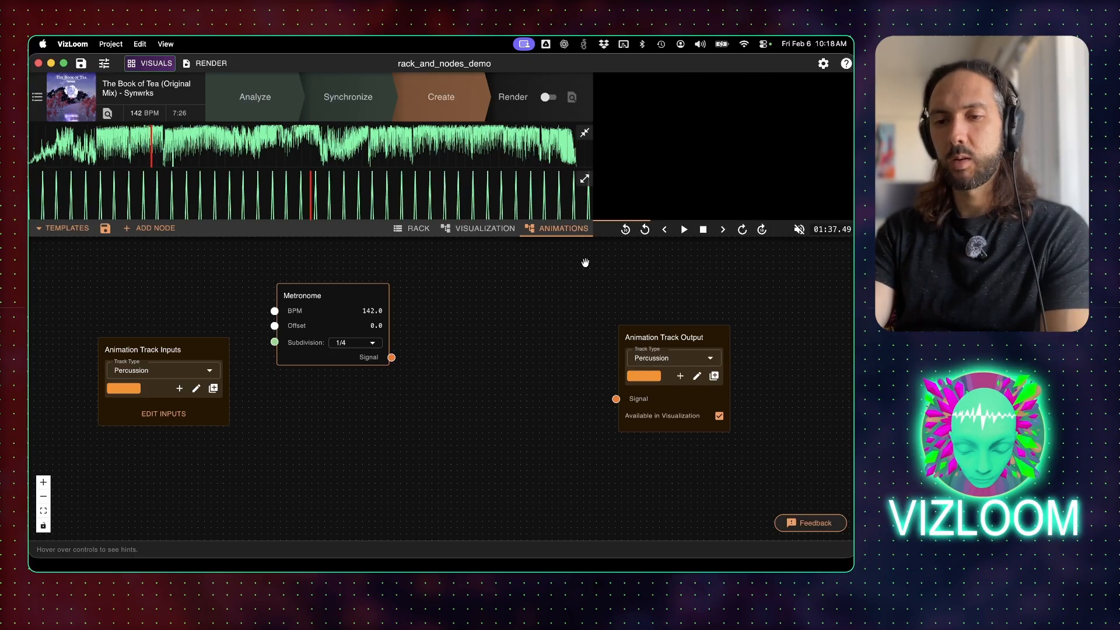
Add a Decay node and wire it between the Metronome signal and the Animation Track Output signal.
{"action": "double_click", "coordinate": [495, 353]}
{"action": "type", "text": "dec"}
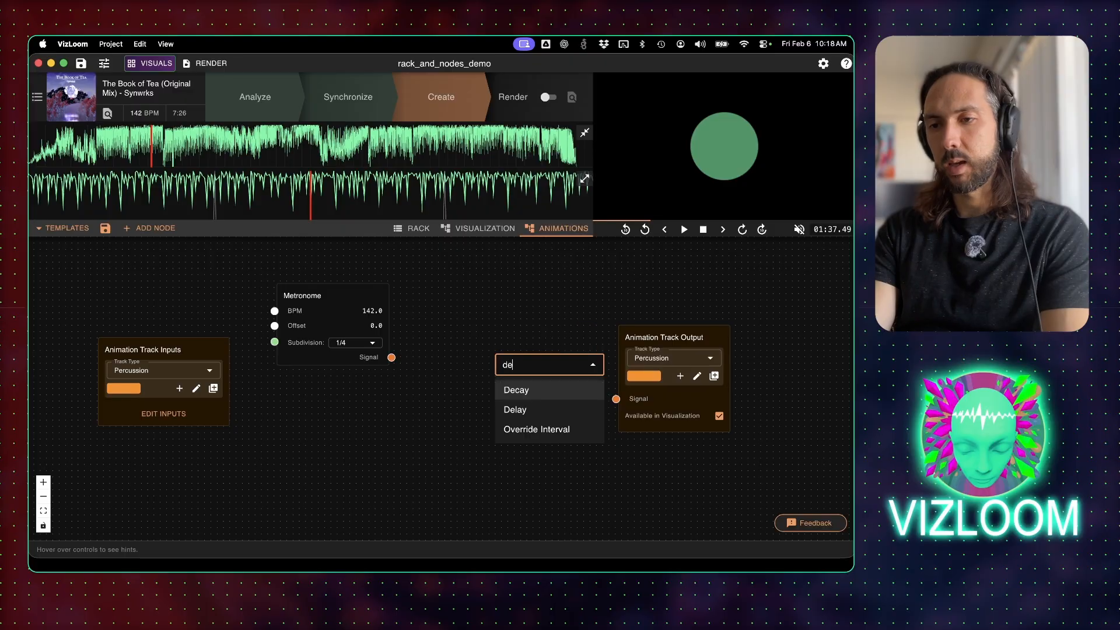
{"action": "key", "text": "Return"}
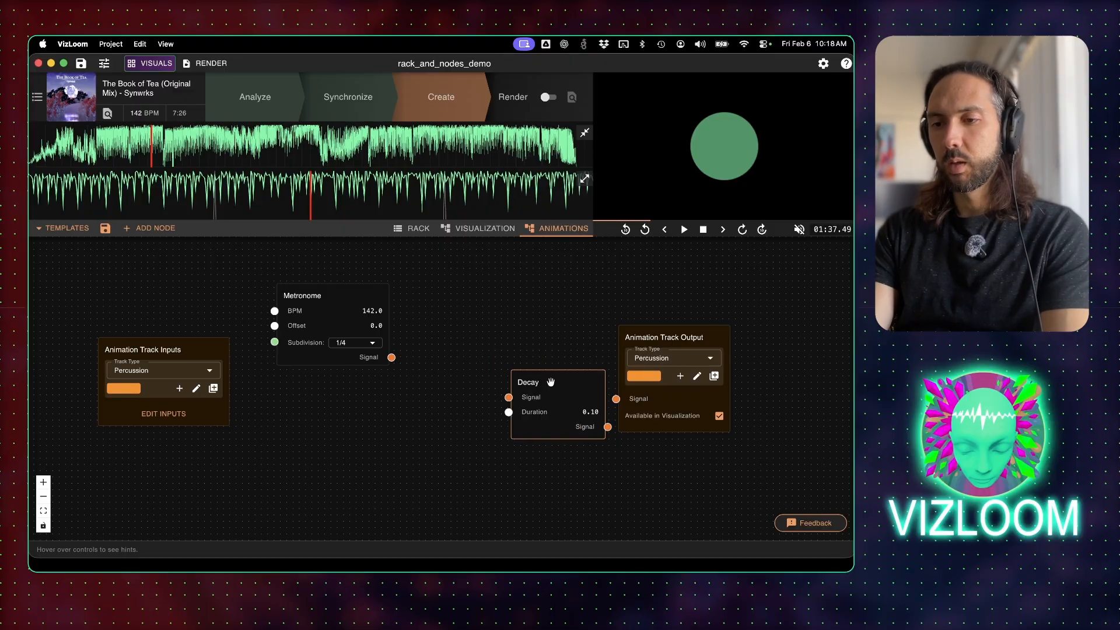
{"action": "left_click_drag", "start_coordinate": [548, 380], "coordinate": [487, 357]}
{"action": "left_click_drag", "start_coordinate": [391, 358], "coordinate": [445, 373]}
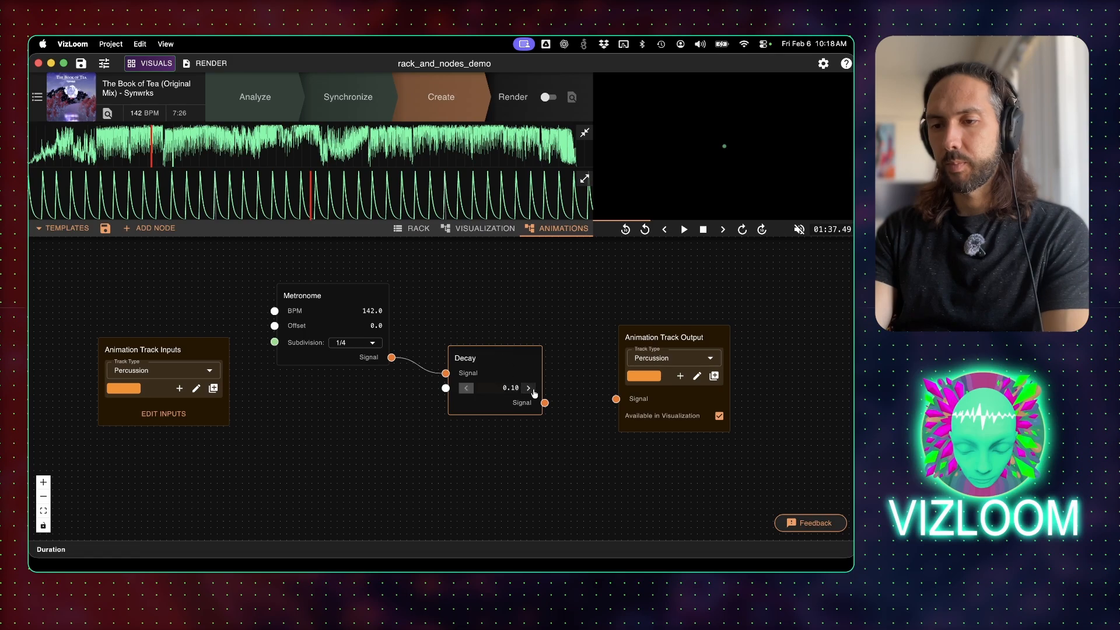
{"action": "left_click_drag", "start_coordinate": [545, 402], "coordinate": [616, 399]}
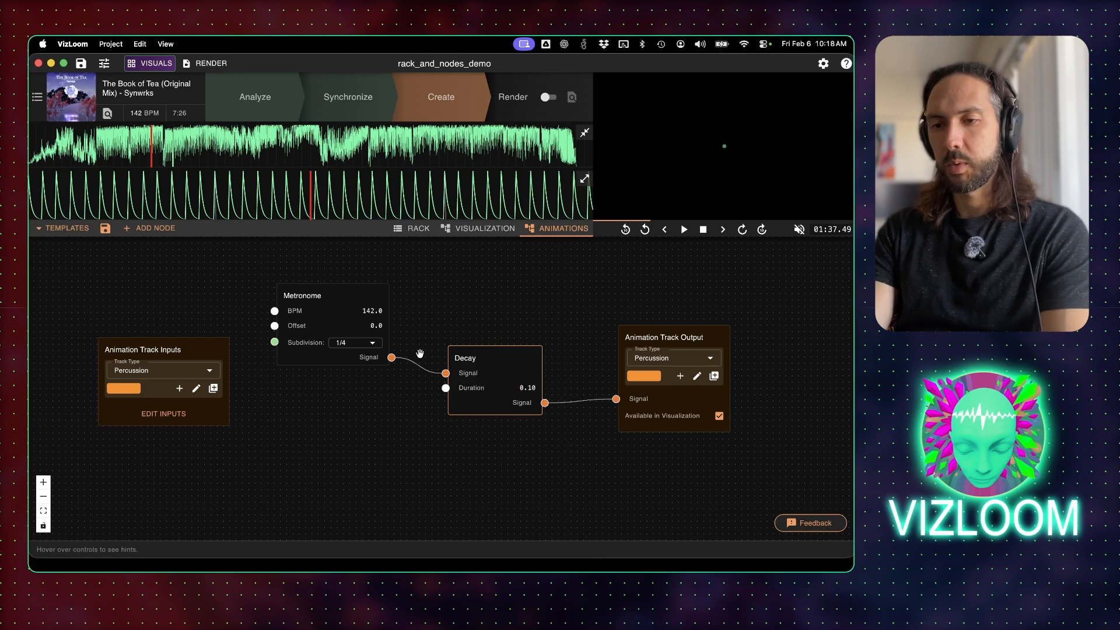
Compare the signal previews of the Metronome and Decay nodes.
{"action": "left_click", "coordinate": [342, 291]}
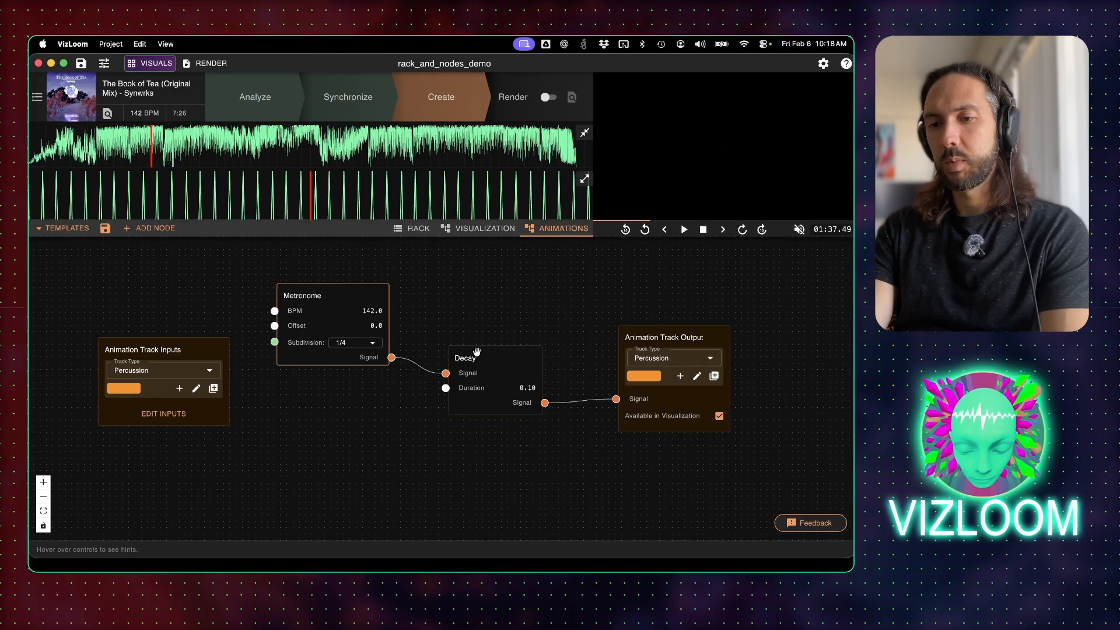
{"action": "left_click", "coordinate": [498, 354]}
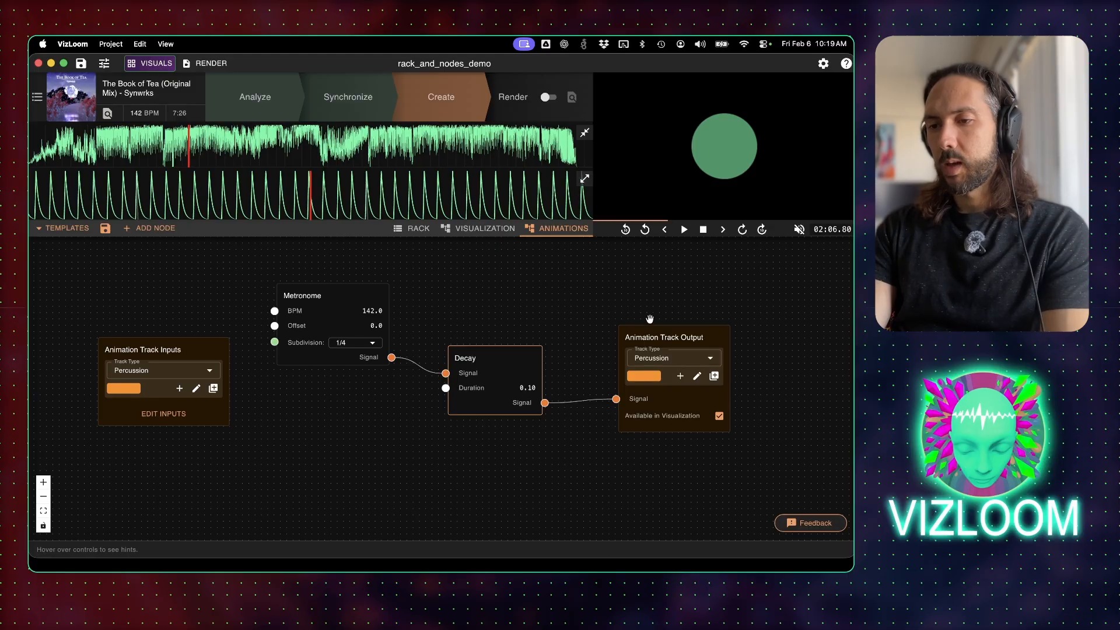
{"action": "left_click", "coordinate": [650, 319]}
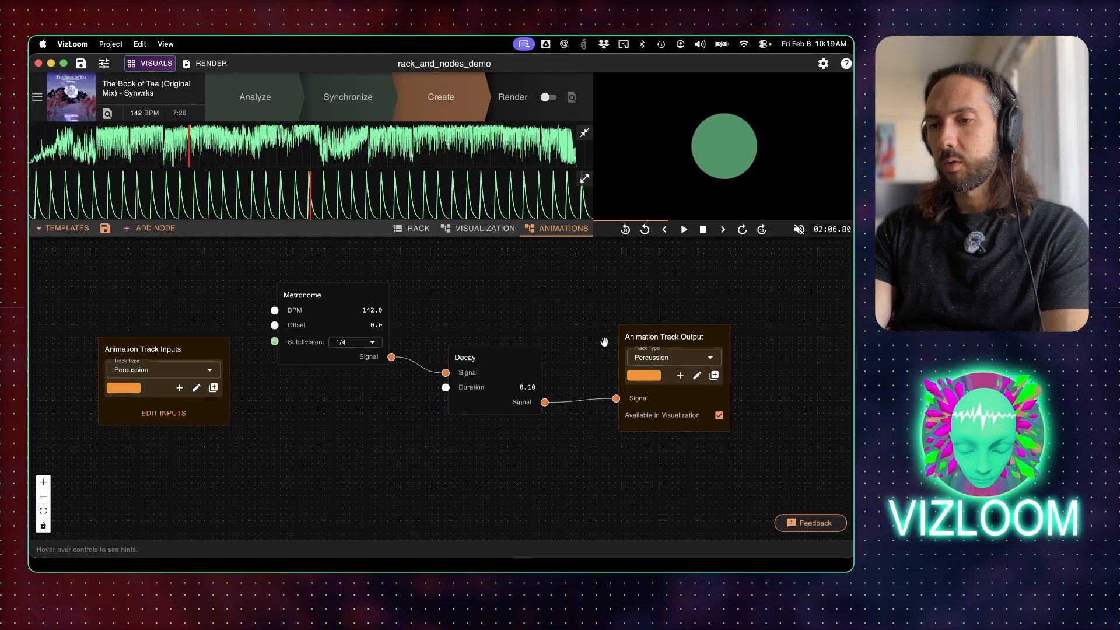
Add a Song Info node and place it below the Metronome node.
{"action": "right_click", "coordinate": [519, 289]}
{"action": "type", "text": "song"}
{"action": "key", "text": "Return"}
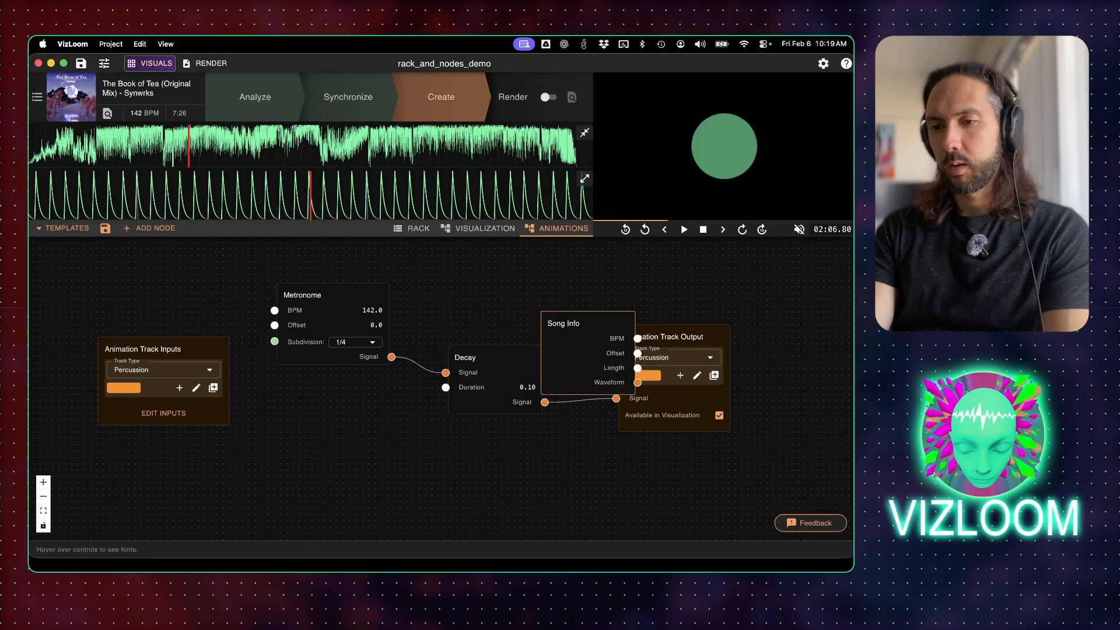
{"action": "left_click_drag", "start_coordinate": [589, 316], "coordinate": [308, 442]}
Move the Animation Track Output and Decay nodes further right to make room after the Metronome node.
{"action": "scroll", "coordinate": [445, 467], "scroll_direction": "down", "scroll_amount": 2}
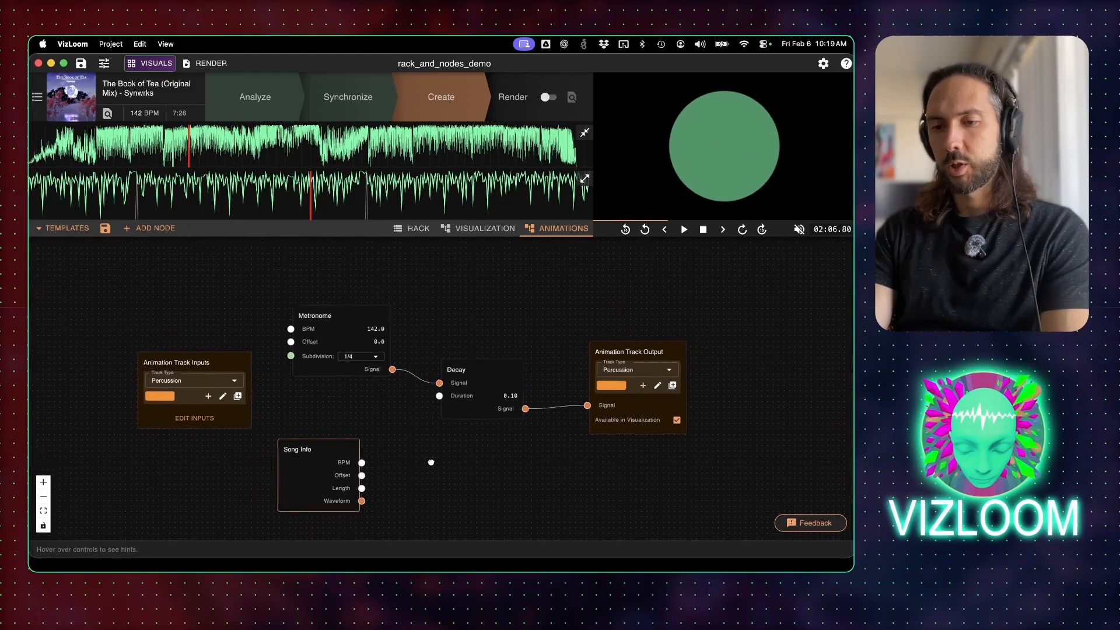
{"action": "left_click_drag", "start_coordinate": [411, 465], "coordinate": [364, 419]}
{"action": "left_click_drag", "start_coordinate": [598, 304], "coordinate": [713, 297]}
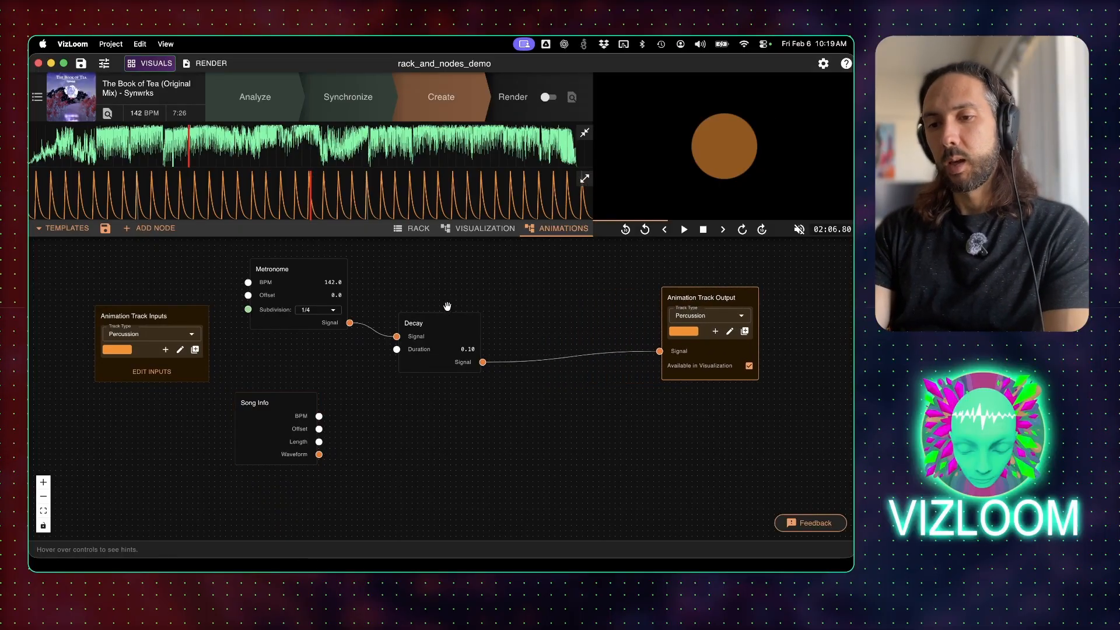
{"action": "left_click_drag", "start_coordinate": [444, 316], "coordinate": [569, 322]}
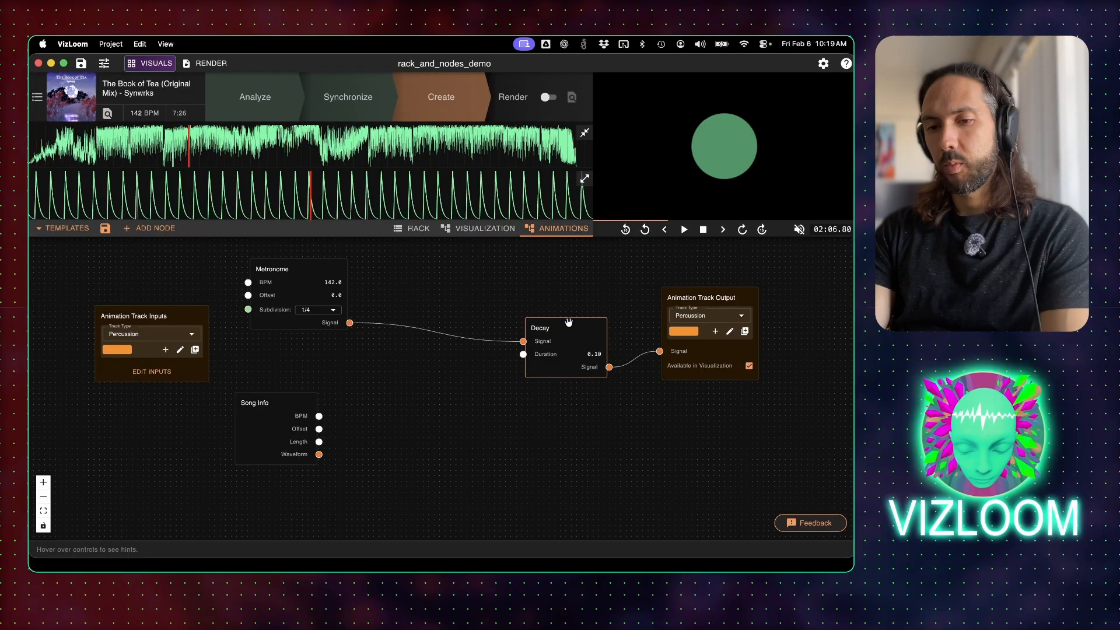
Add a Math node between the Metronome and Decay nodes and set its operation to Multiply.
{"action": "double_click", "coordinate": [343, 354]}
{"action": "type", "text": "math"}
{"action": "key", "text": "Return"}
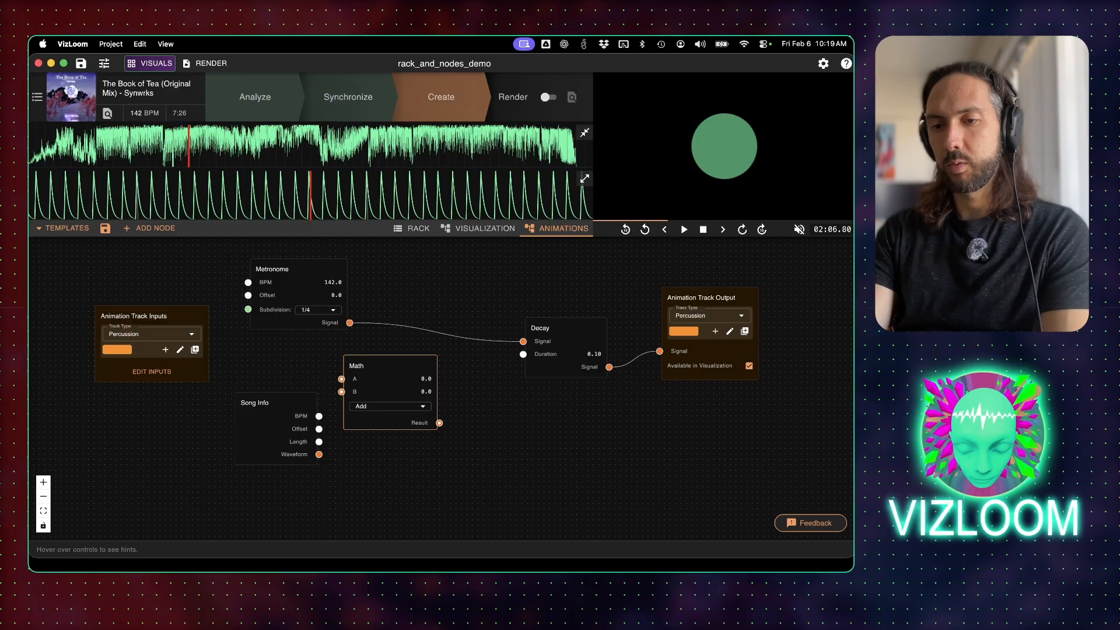
{"action": "left_click_drag", "start_coordinate": [383, 358], "coordinate": [429, 332]}
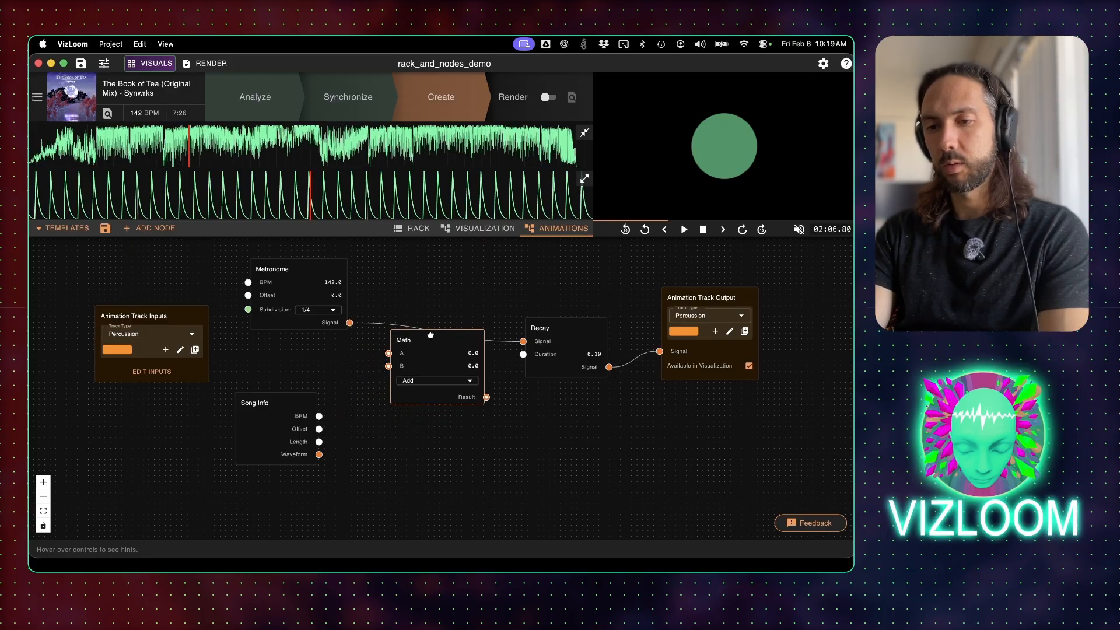
{"action": "left_click", "coordinate": [437, 381]}
{"action": "left_click", "coordinate": [432, 248]}
Connect the Metronome signal and Song Info waveform to the Math node's A and B, and its result to the Decay signal.
{"action": "left_click_drag", "start_coordinate": [349, 323], "coordinate": [389, 353]}
{"action": "left_click_drag", "start_coordinate": [319, 454], "coordinate": [389, 366]}
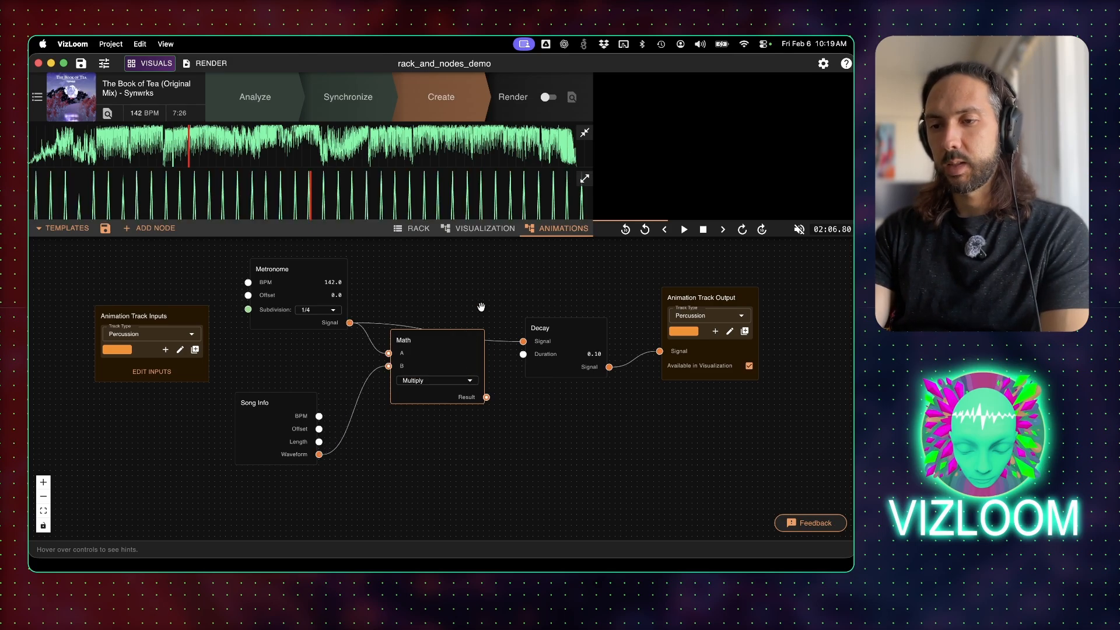
{"action": "left_click", "coordinate": [299, 269]}
{"action": "left_click", "coordinate": [584, 179]}
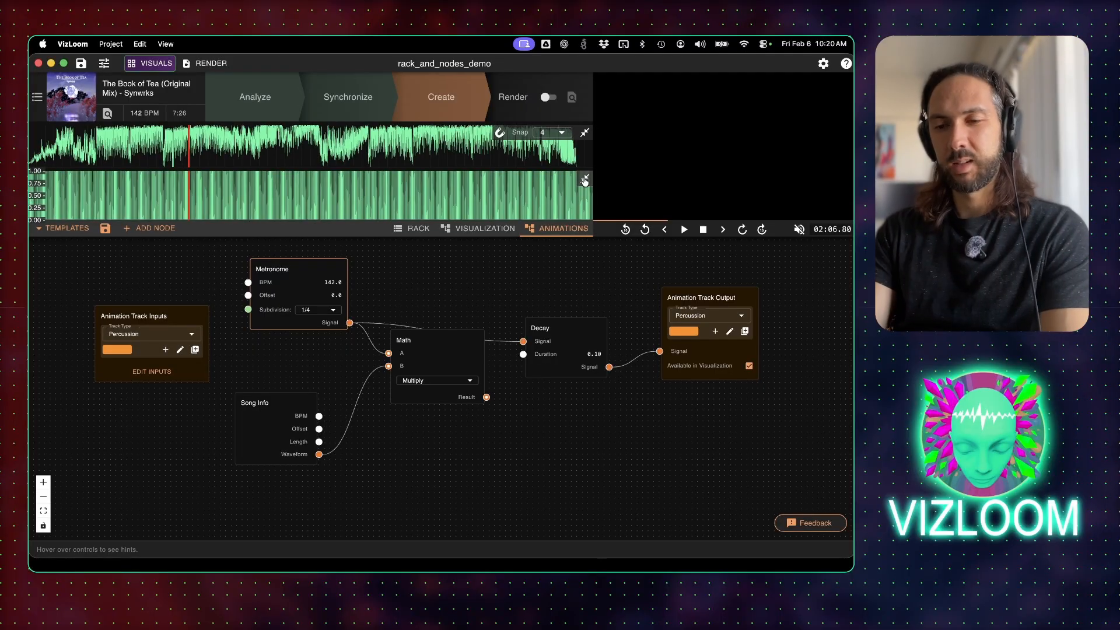
{"action": "left_click", "coordinate": [440, 346]}
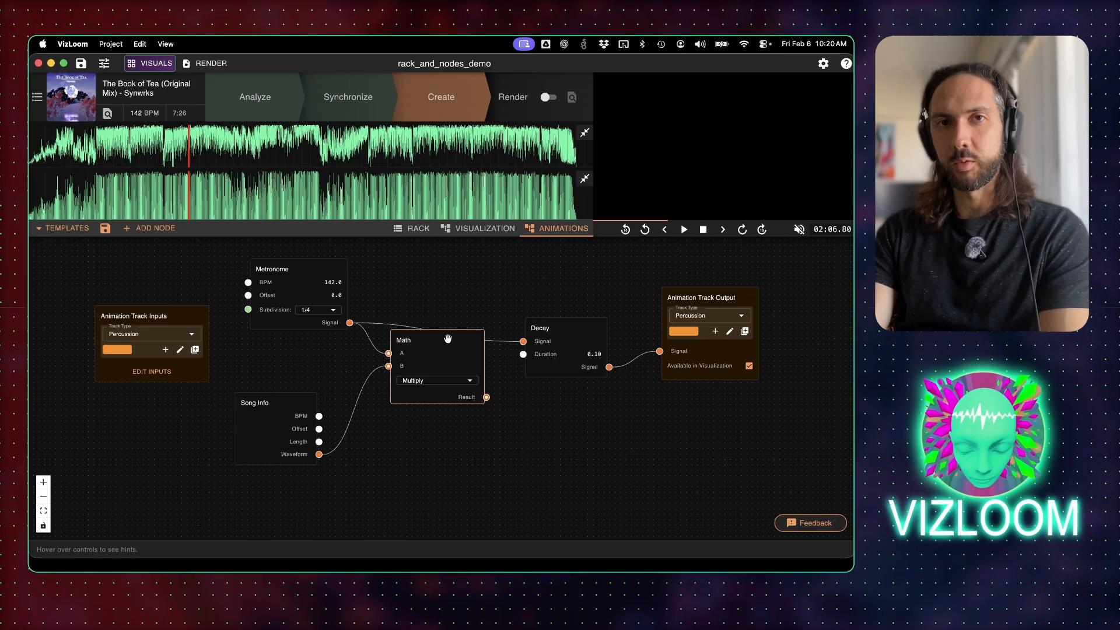
{"action": "left_click_drag", "start_coordinate": [486, 398], "coordinate": [521, 343]}
Inspect the Decay node's signal up close and play the song from before 1:45 to check it against the music.
{"action": "left_click", "coordinate": [579, 329]}
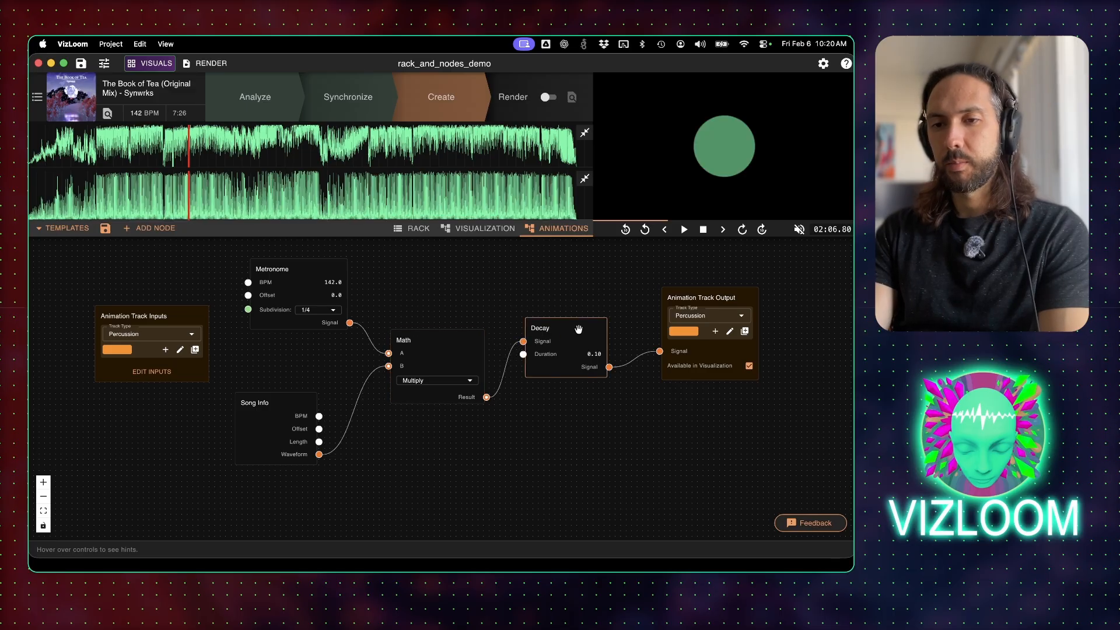
{"action": "left_click", "coordinate": [584, 178]}
{"action": "scroll", "coordinate": [455, 193], "scroll_direction": "left", "scroll_amount": 10}
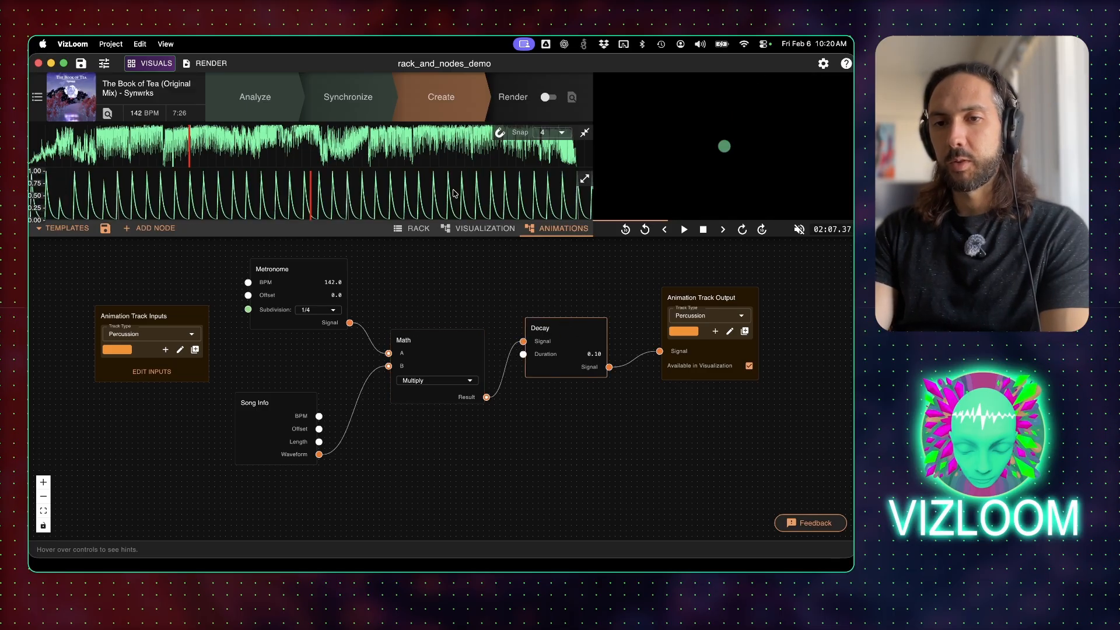
{"action": "key", "text": "space"}
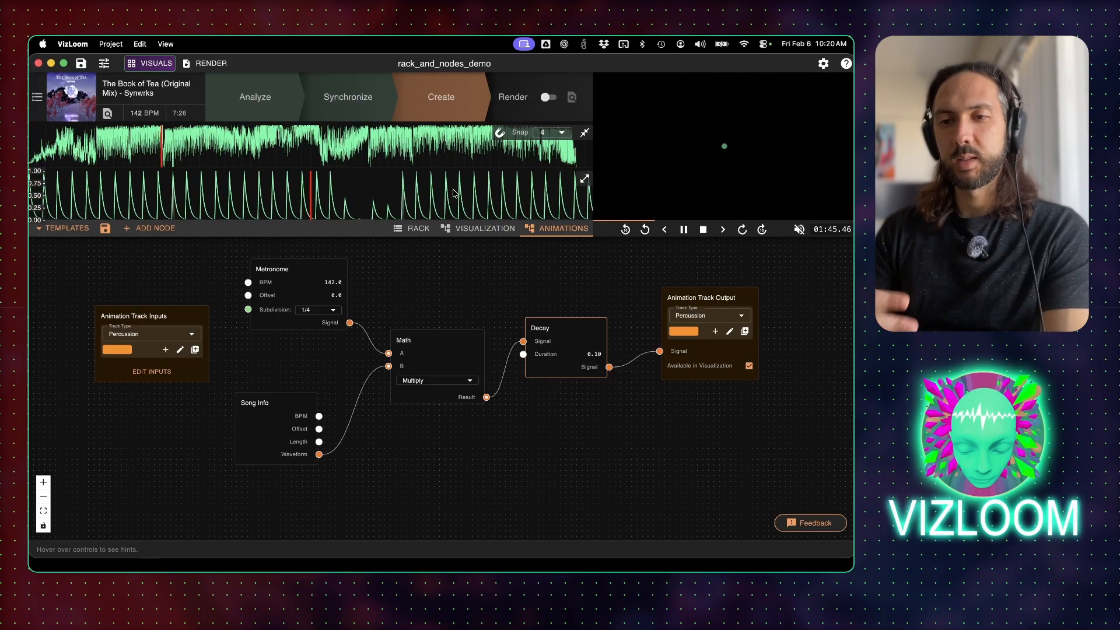
{"action": "key", "text": "space"}
{"action": "key", "text": "space"}
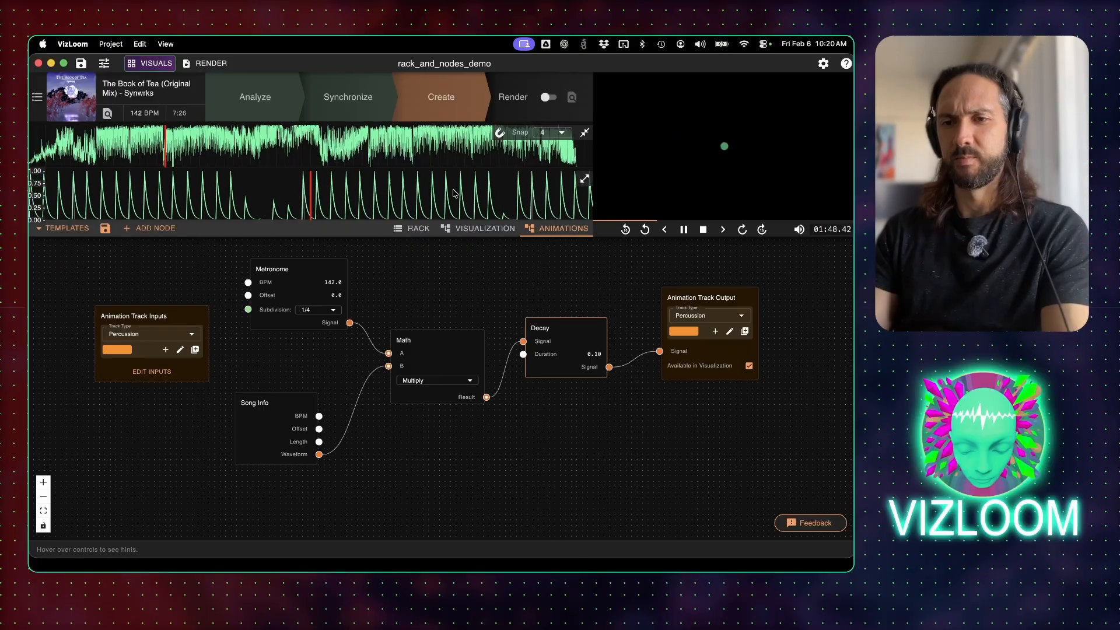
{"action": "key", "text": "space"}
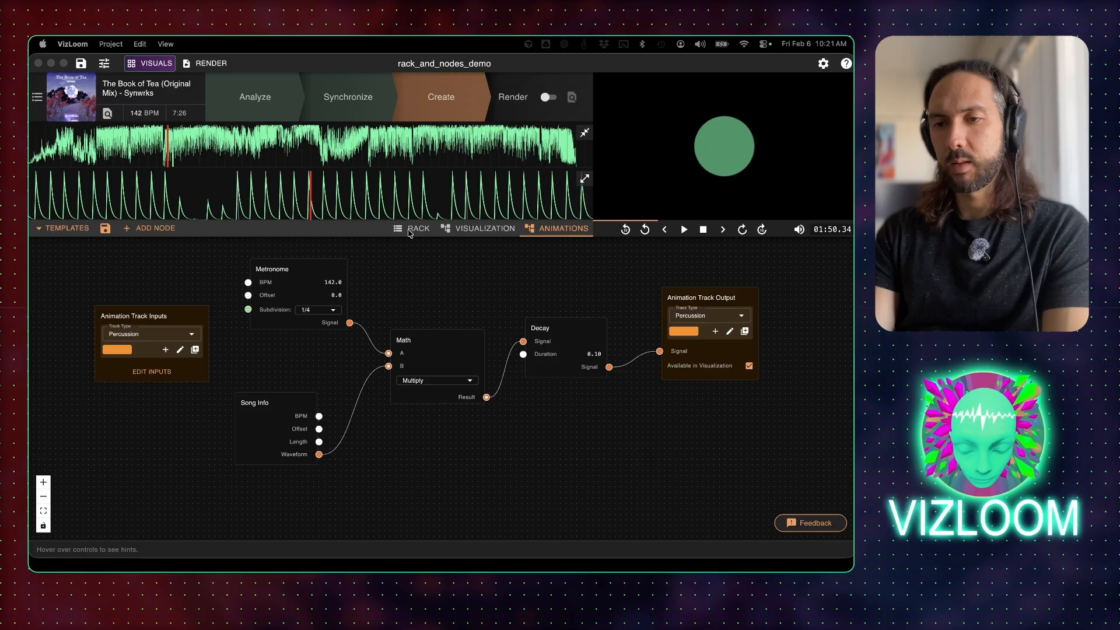
{"action": "left_click", "coordinate": [411, 230]}
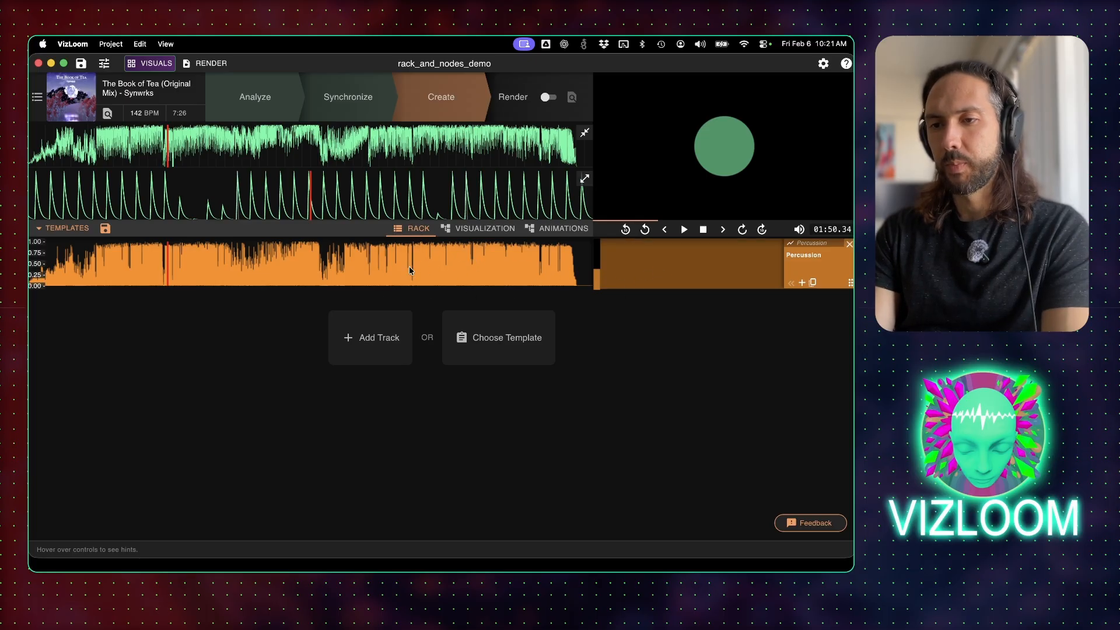
{"action": "left_click", "coordinate": [557, 229]}
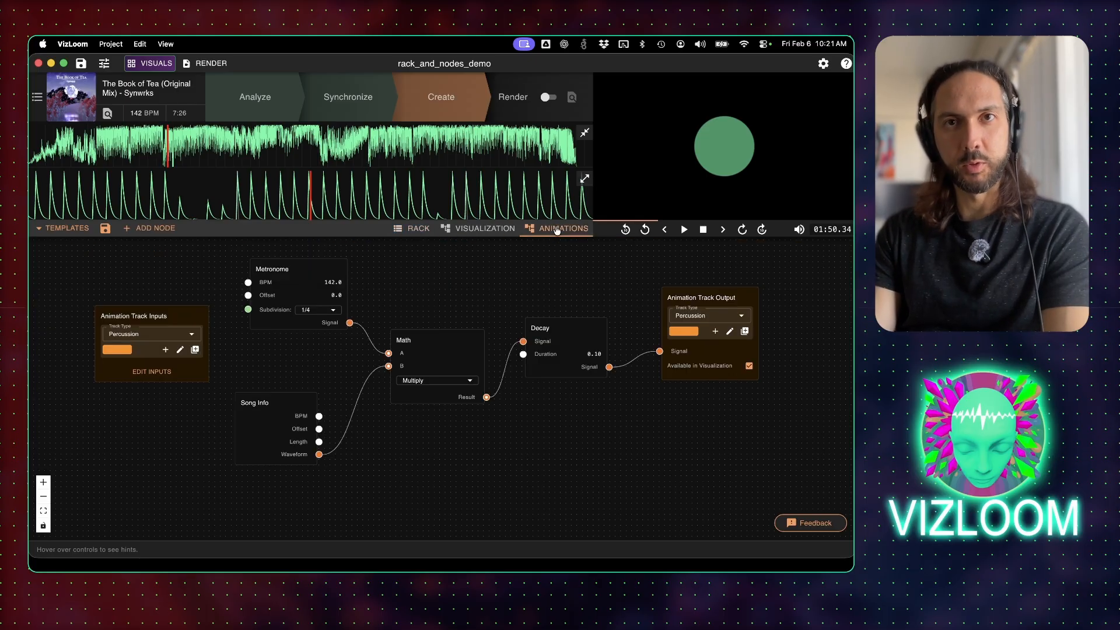
Add a Number input to the Animation Track Inputs node and connect it to the Decay node's Duration.
{"action": "left_click_drag", "start_coordinate": [160, 316], "coordinate": [134, 284]}
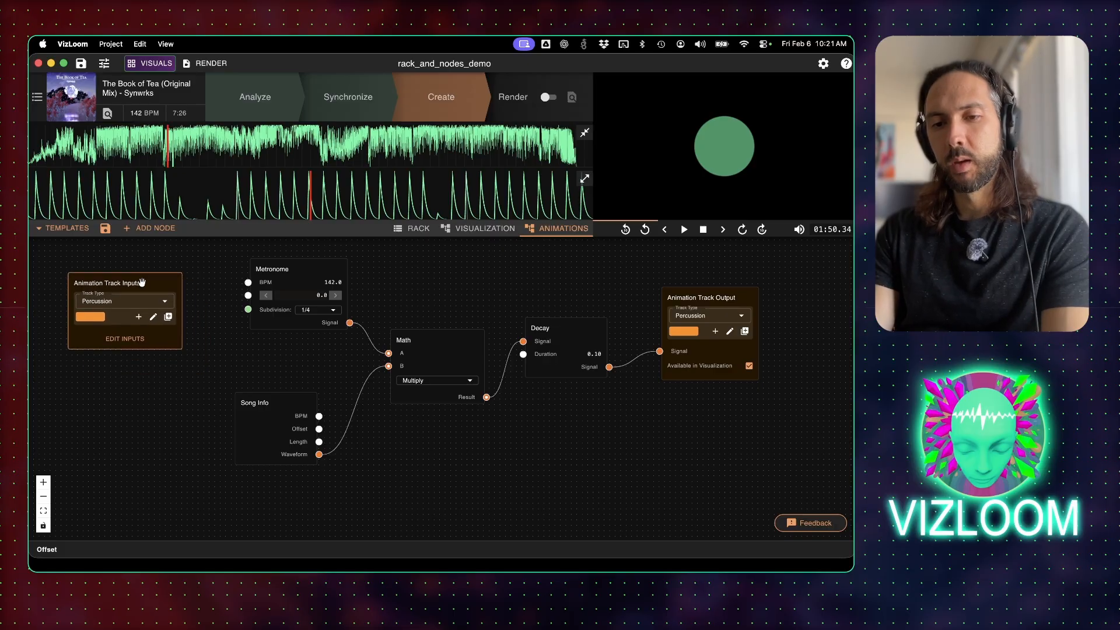
{"action": "left_click", "coordinate": [119, 339]}
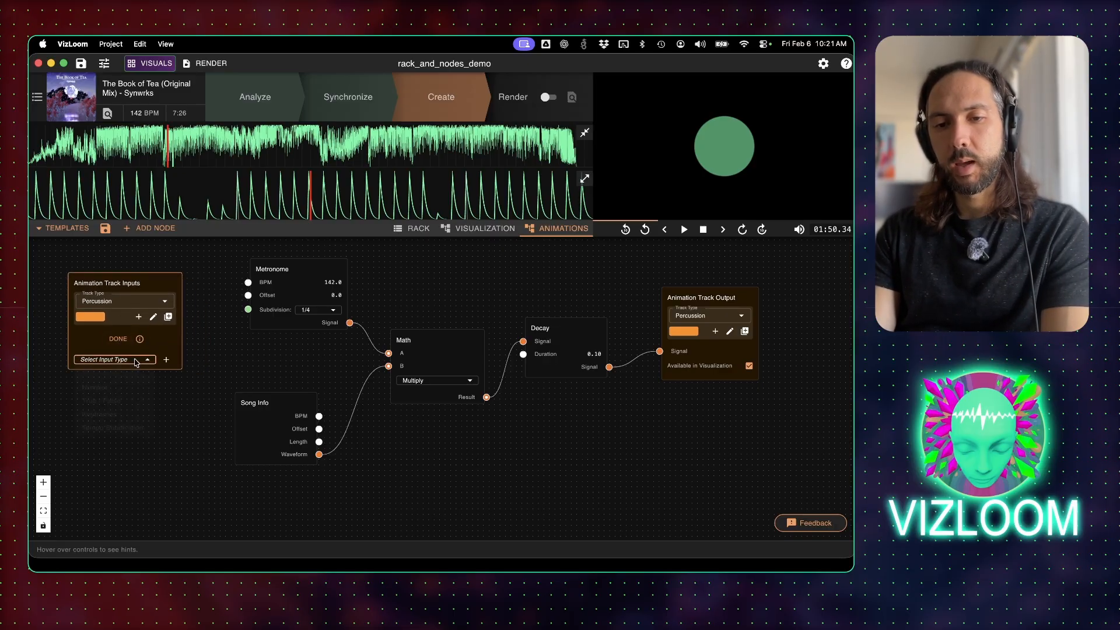
{"action": "left_click", "coordinate": [136, 360]}
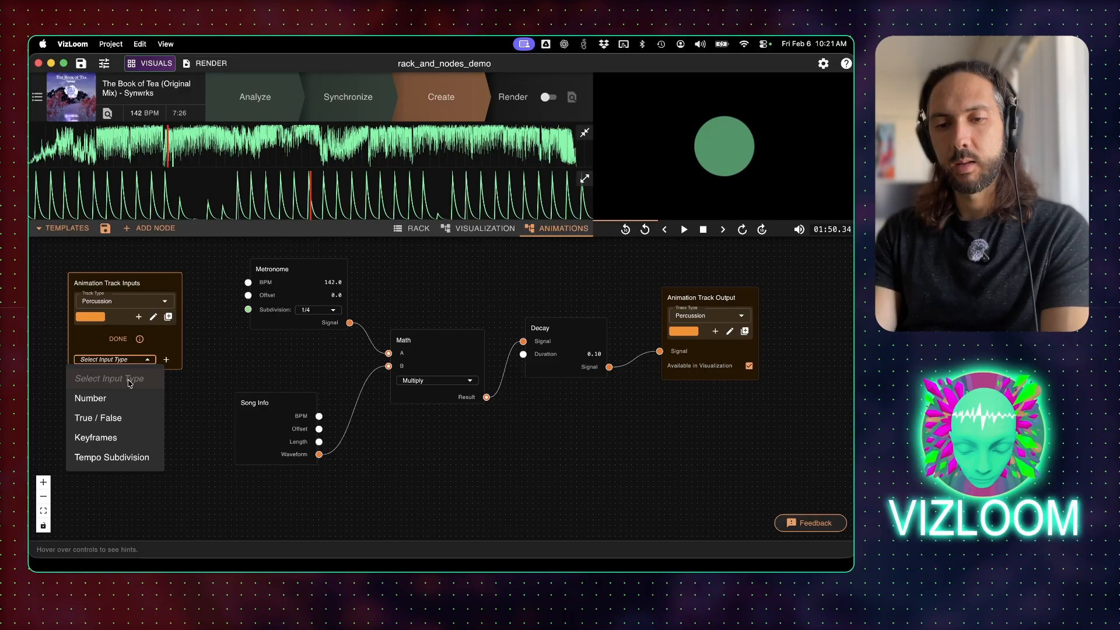
{"action": "left_click", "coordinate": [126, 400]}
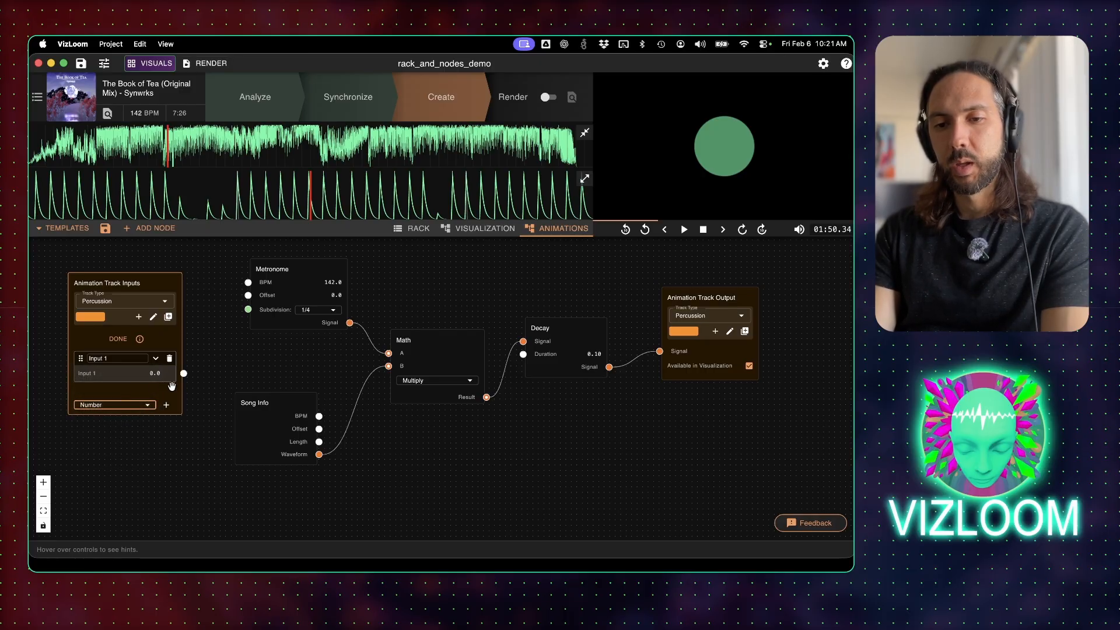
{"action": "left_click_drag", "start_coordinate": [184, 374], "coordinate": [532, 356]}
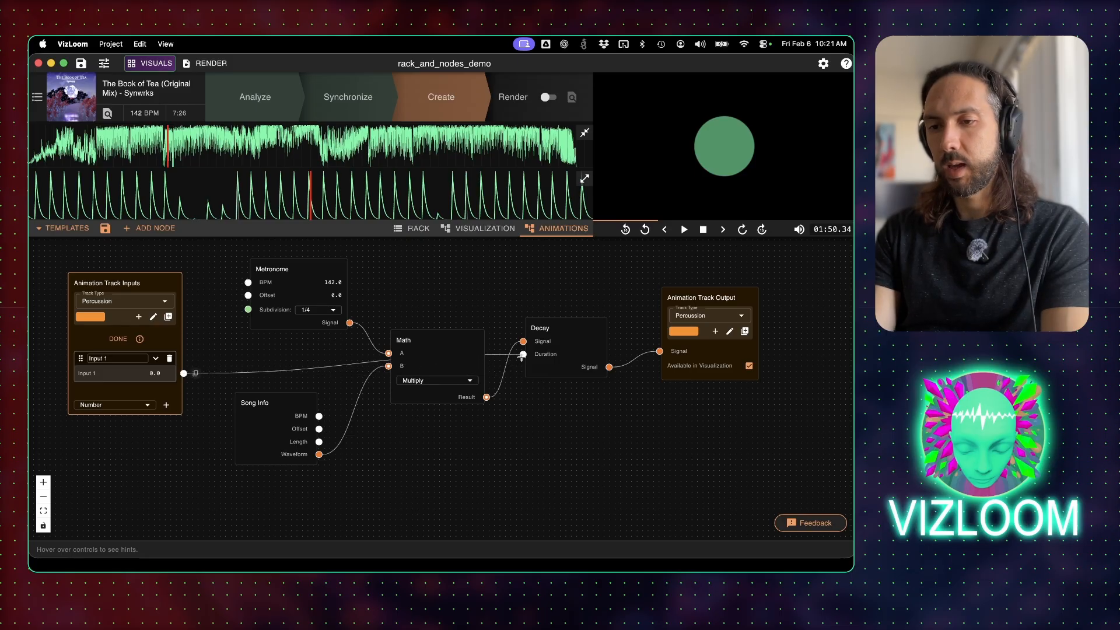
{"action": "left_click", "coordinate": [564, 361]}
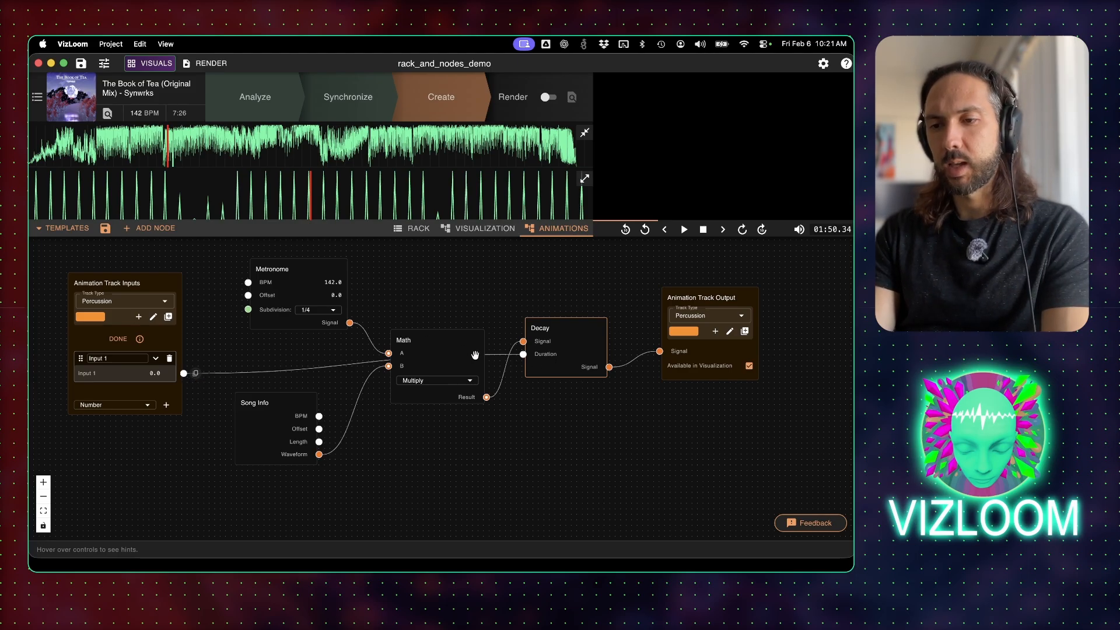
Copy the connected Duration parameter's settings to the new Number input and rename the input Decay.
{"action": "left_click", "coordinate": [155, 358]}
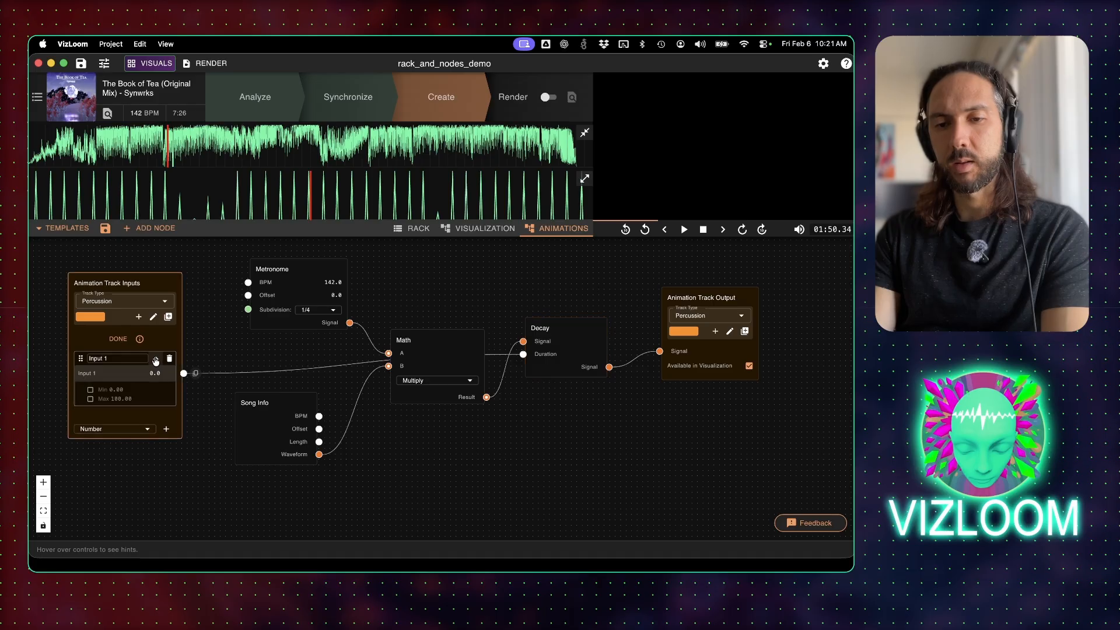
{"action": "left_click", "coordinate": [196, 375]}
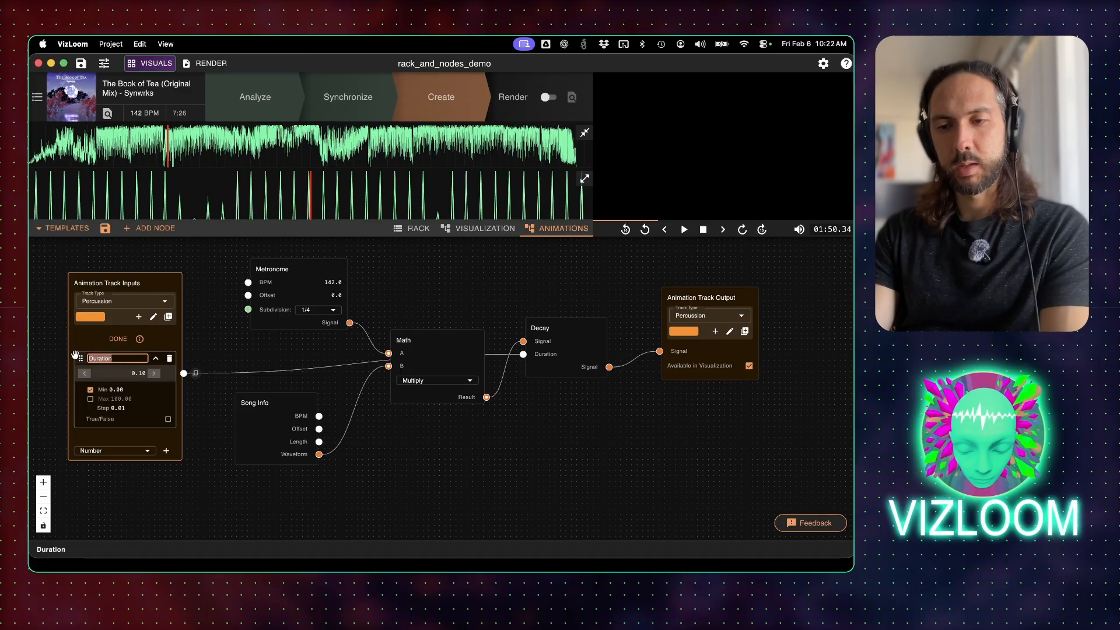
{"action": "type", "text": "Decay"}
{"action": "left_click", "coordinate": [244, 321]}
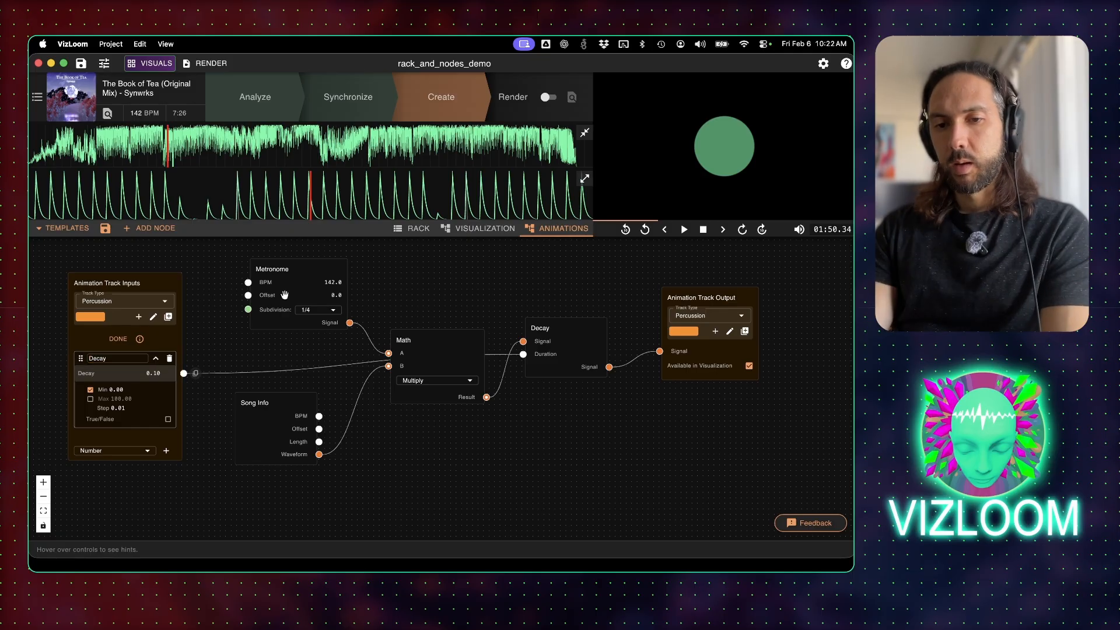
In the rack, set the Percussion track's Decay to 1.04 and add a second Percussion track with Decay 0.33.
{"action": "left_click", "coordinate": [412, 230]}
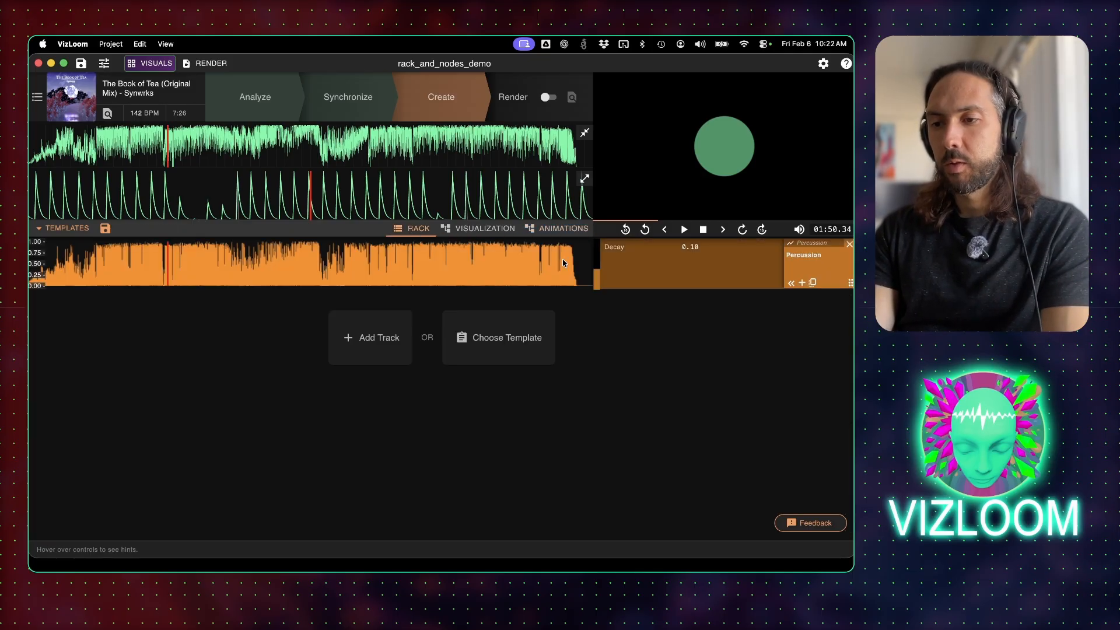
{"action": "left_click_drag", "start_coordinate": [647, 248], "coordinate": [699, 253]}
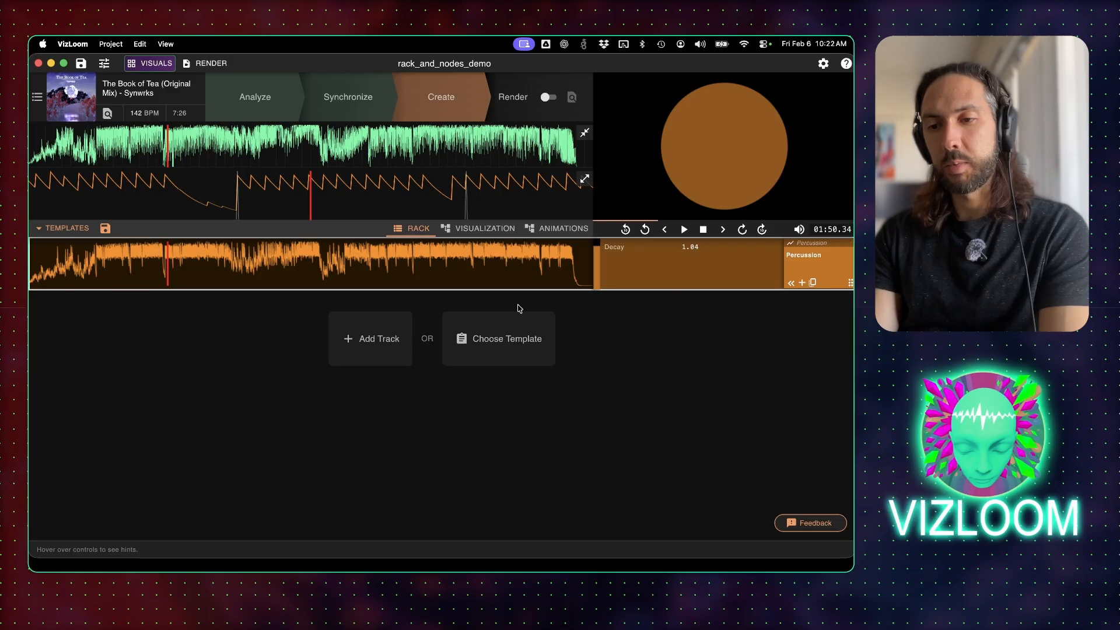
{"action": "left_click", "coordinate": [368, 350]}
{"action": "left_click", "coordinate": [366, 438]}
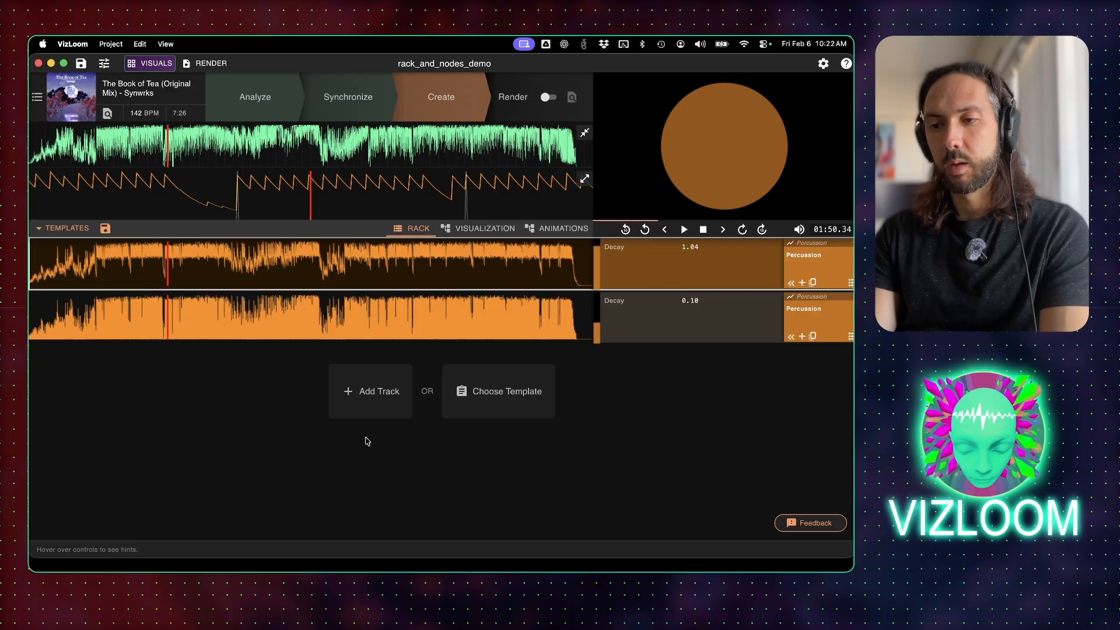
{"action": "left_click_drag", "start_coordinate": [641, 301], "coordinate": [653, 303]}
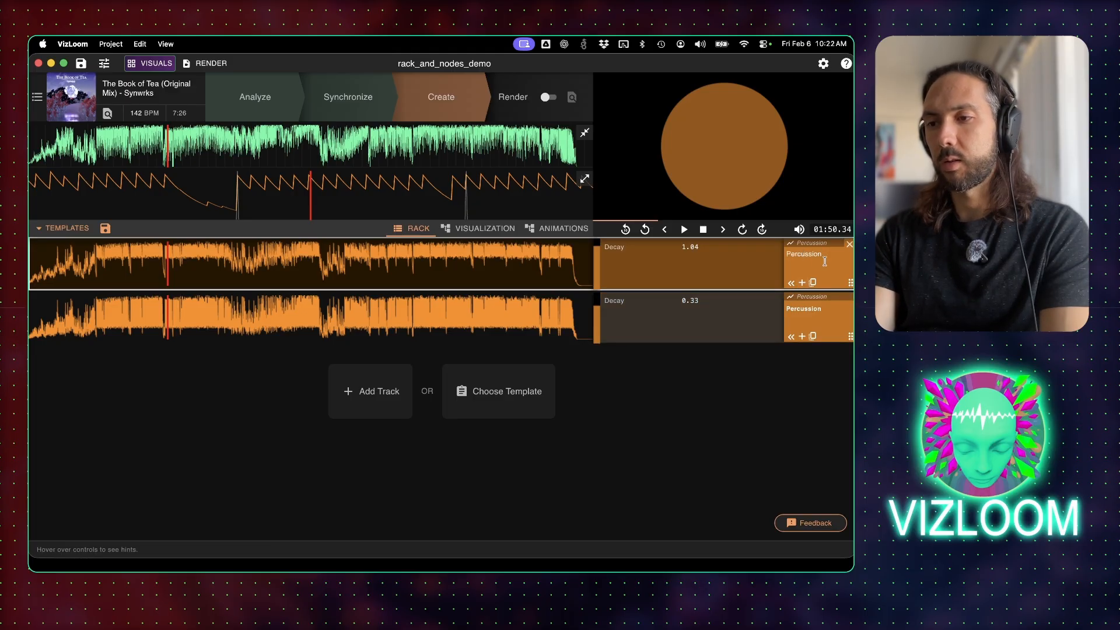
Rename the two Percussion tracks Long Decay and Short Decay, and play the song briefly.
{"action": "key", "text": "super+a"}
{"action": "type", "text": "Long Decay"}
{"action": "key", "text": "Tab"}
{"action": "type", "text": "Short Decay"}
{"action": "key", "text": "Return"}
{"action": "key", "text": "space"}
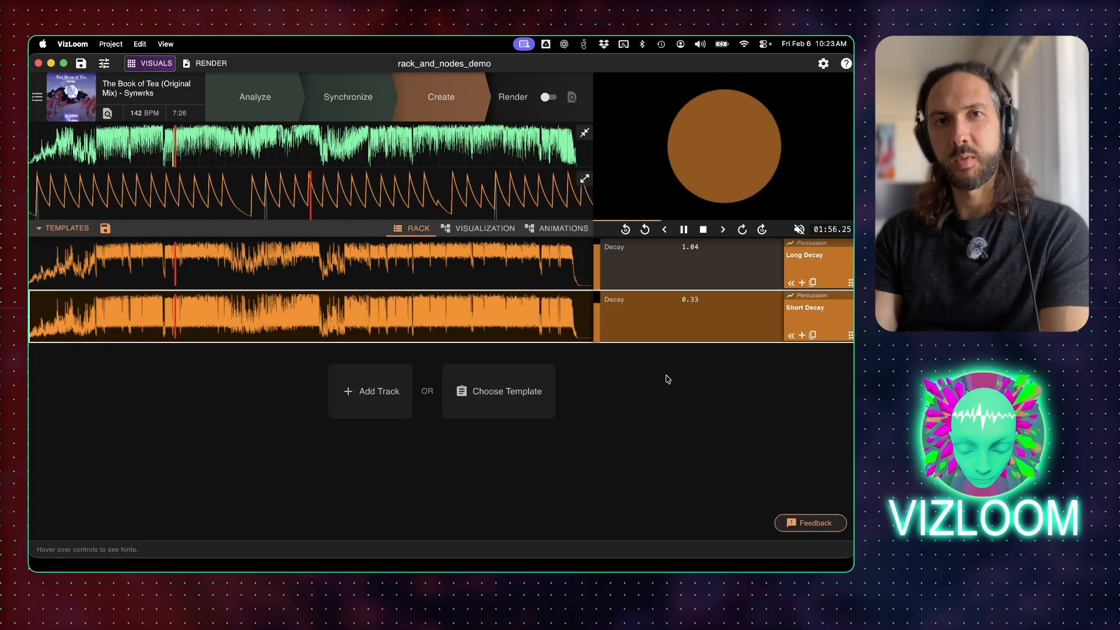
{"action": "key", "text": "space"}
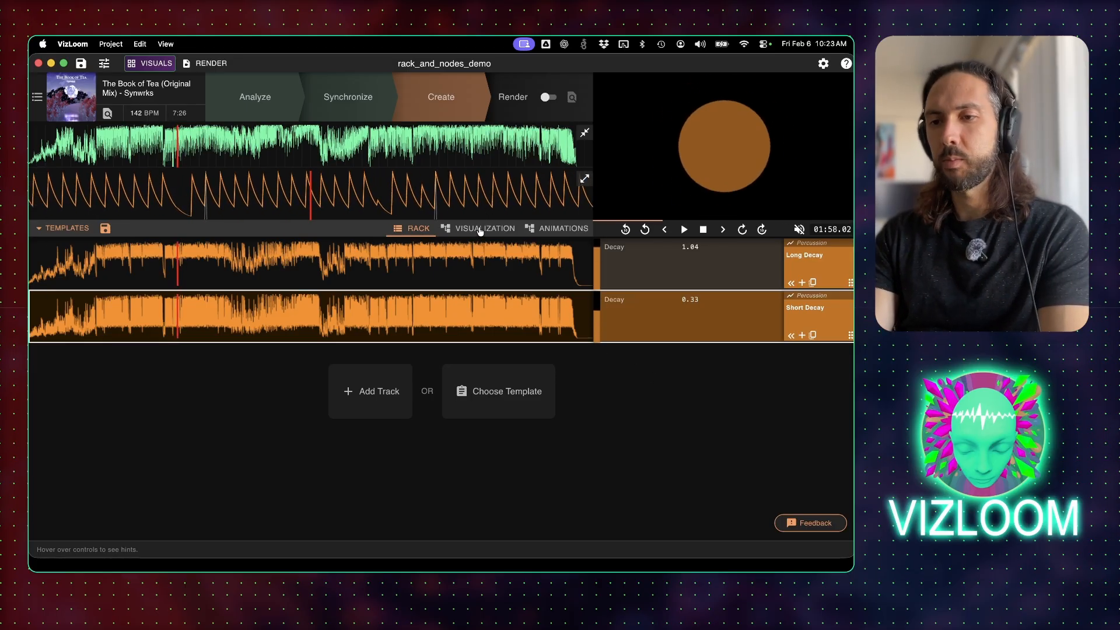
{"action": "left_click", "coordinate": [376, 391]}
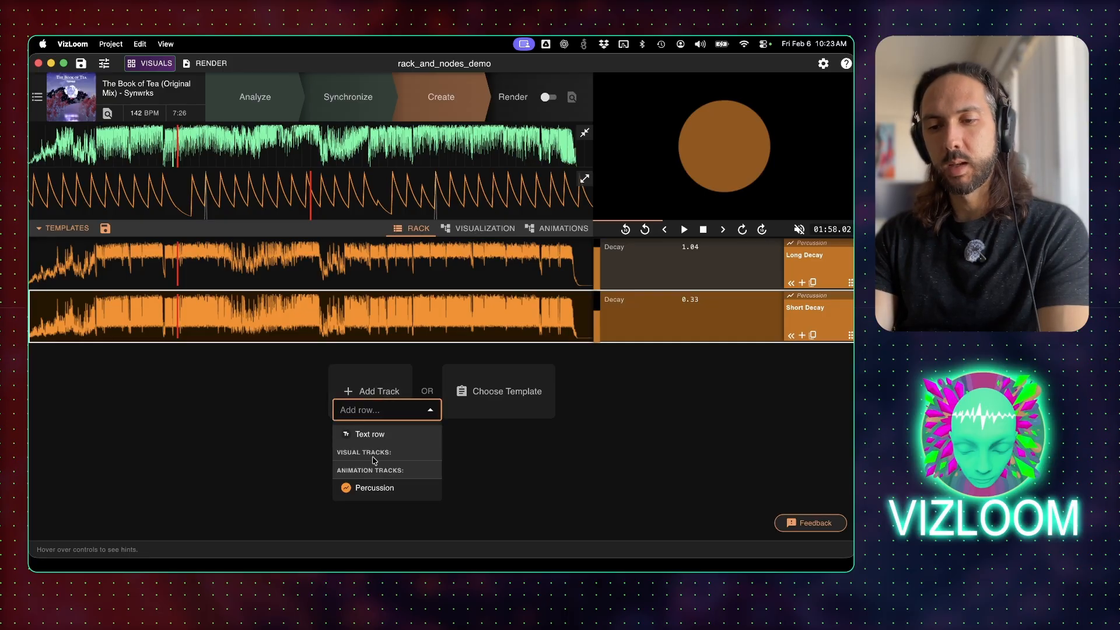
{"action": "left_click", "coordinate": [601, 400]}
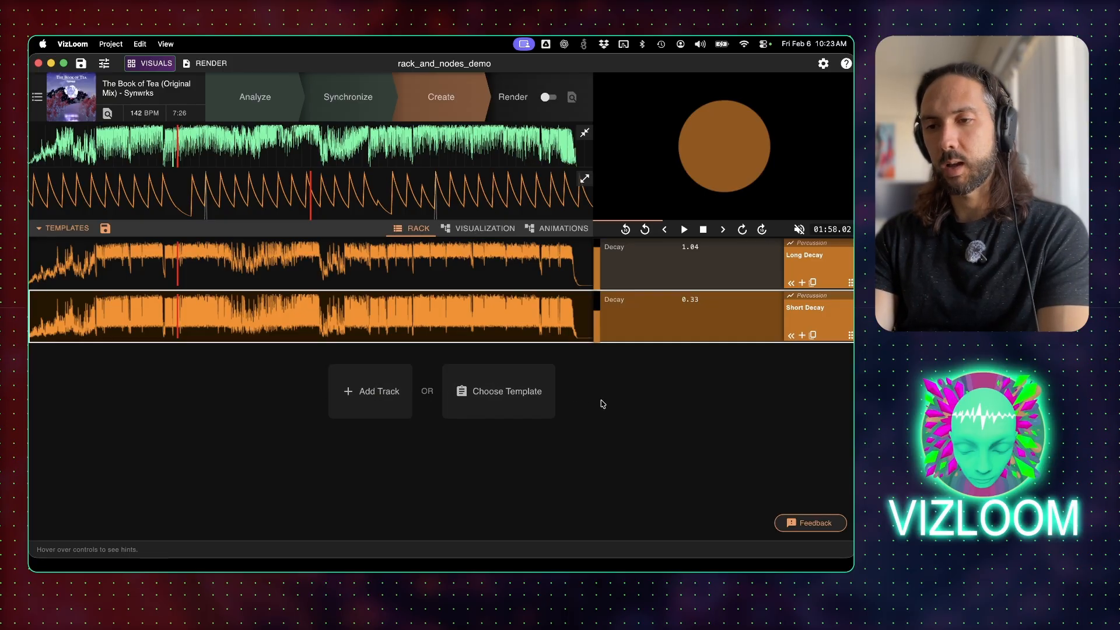
Add a Visualization Track Inputs node and a Visualization Track Output node to the visualization graph, spaced apart.
{"action": "left_click", "coordinate": [487, 232]}
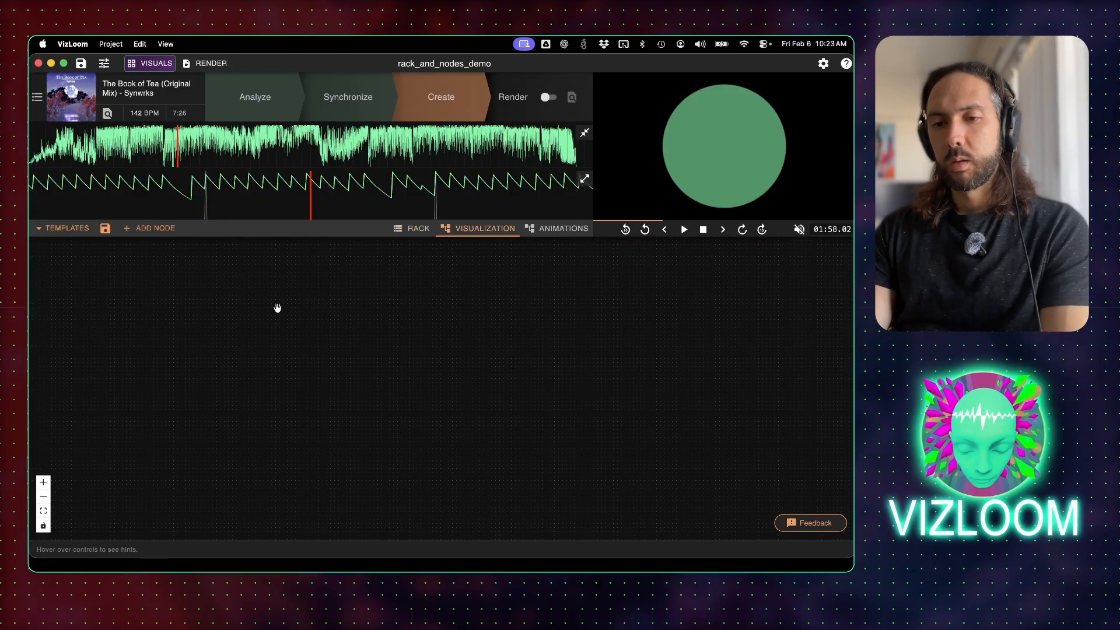
{"action": "double_click", "coordinate": [262, 360]}
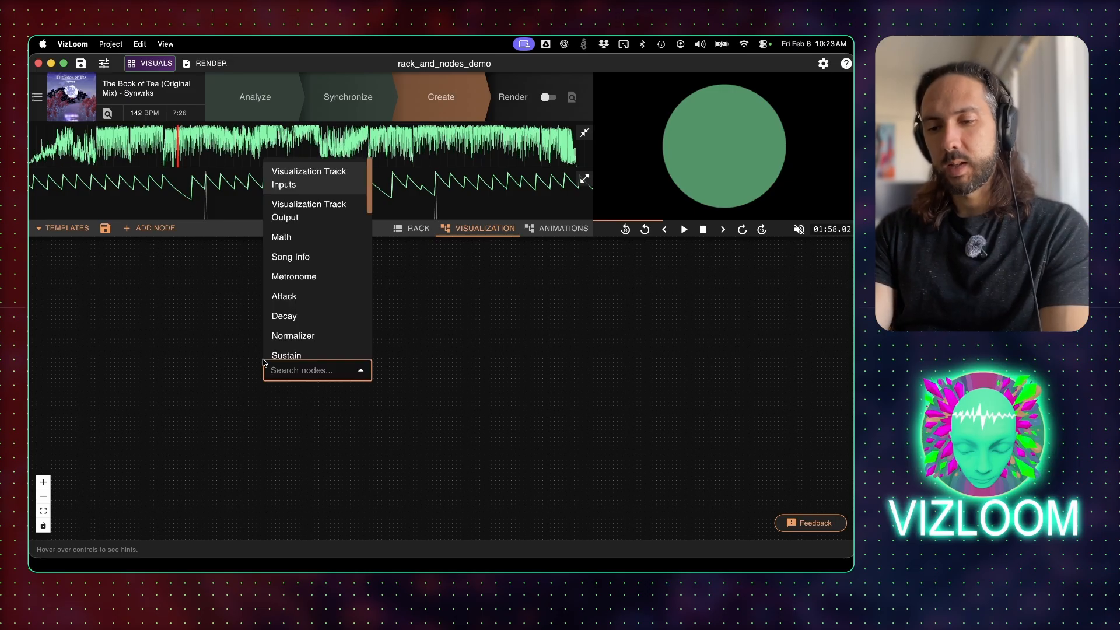
{"action": "type", "text": "input"}
{"action": "key", "text": "Return"}
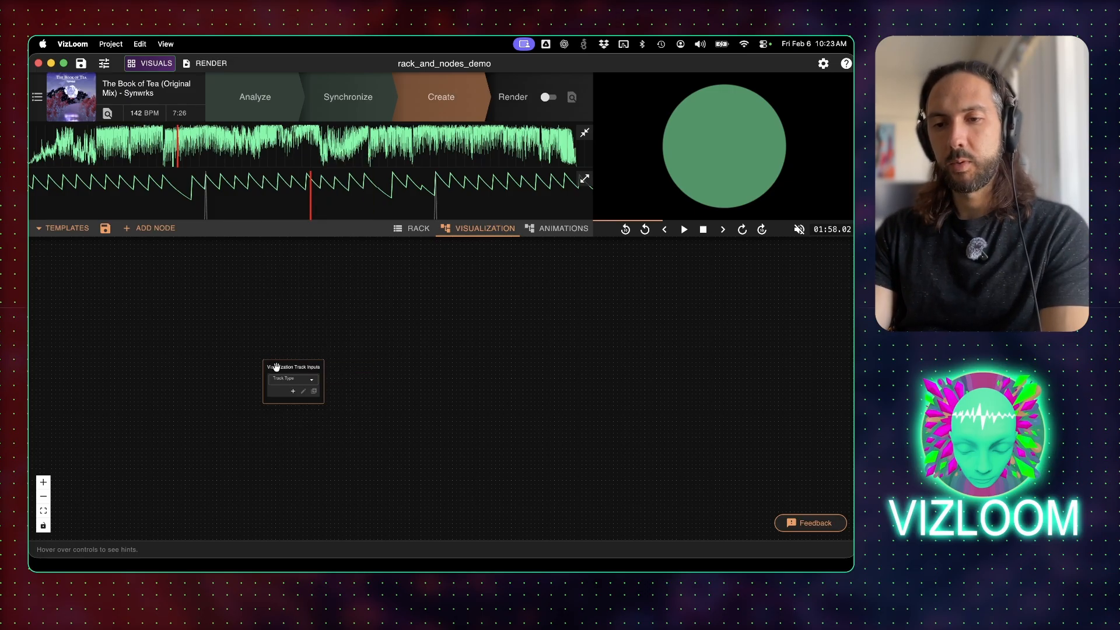
{"action": "left_click_drag", "start_coordinate": [276, 367], "coordinate": [229, 304]}
{"action": "double_click", "coordinate": [281, 373]}
{"action": "type", "text": "vi"}
{"action": "key", "text": "Return"}
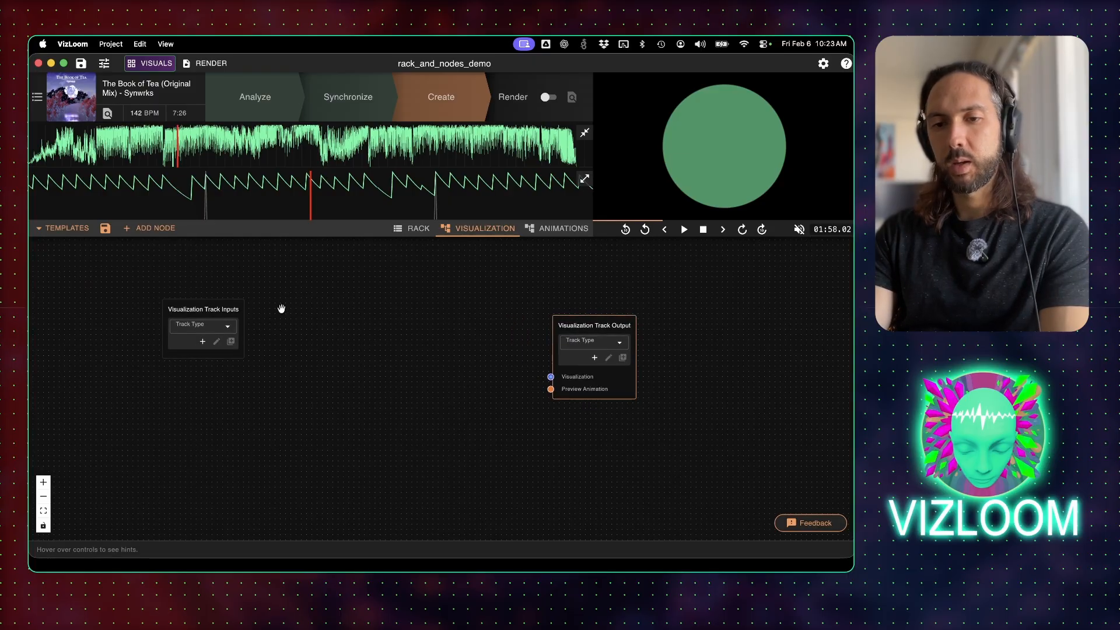
Create a visualization track type named Visual on the inputs node and give it a light blue colour.
{"action": "left_click", "coordinate": [203, 343]}
{"action": "type", "text": "Visual"}
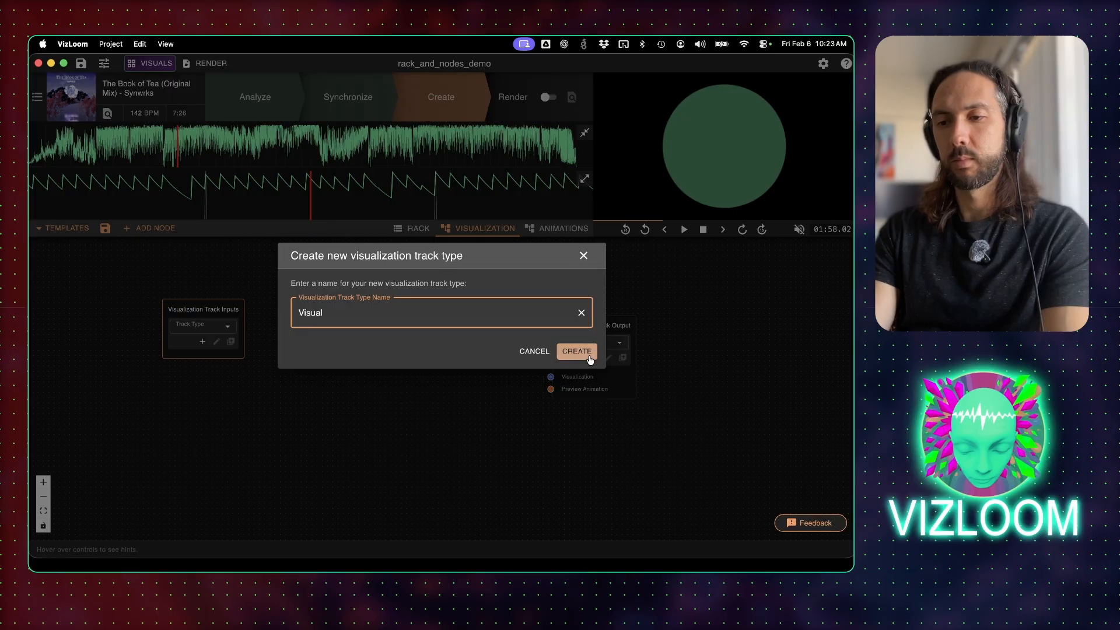
{"action": "left_click", "coordinate": [590, 355]}
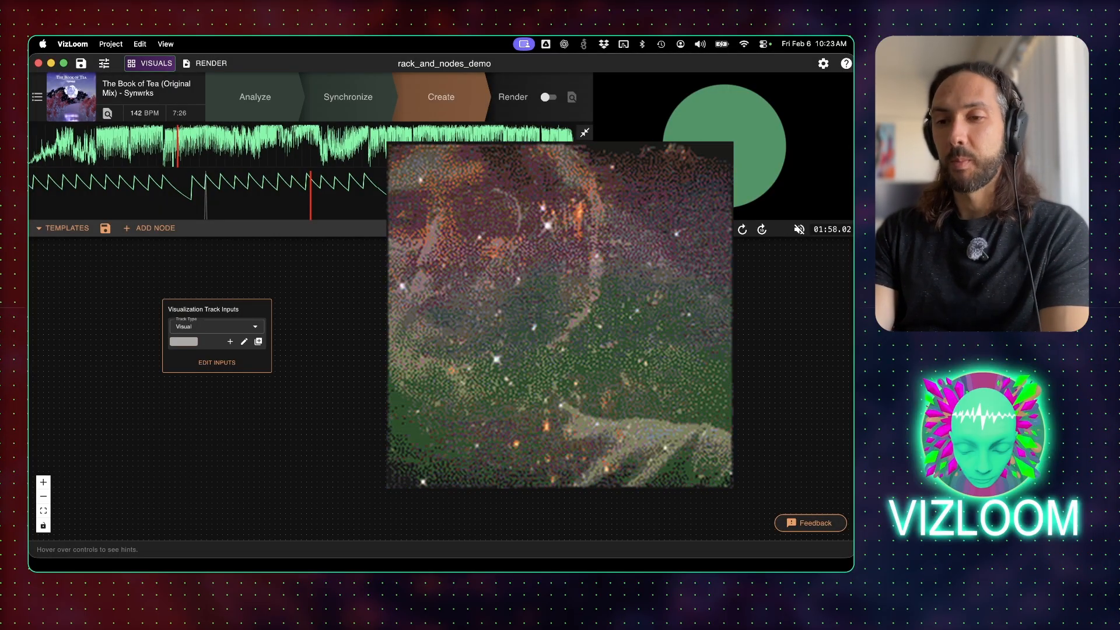
{"action": "left_click", "coordinate": [187, 343]}
{"action": "left_click", "coordinate": [247, 367]}
{"action": "left_click", "coordinate": [352, 337]}
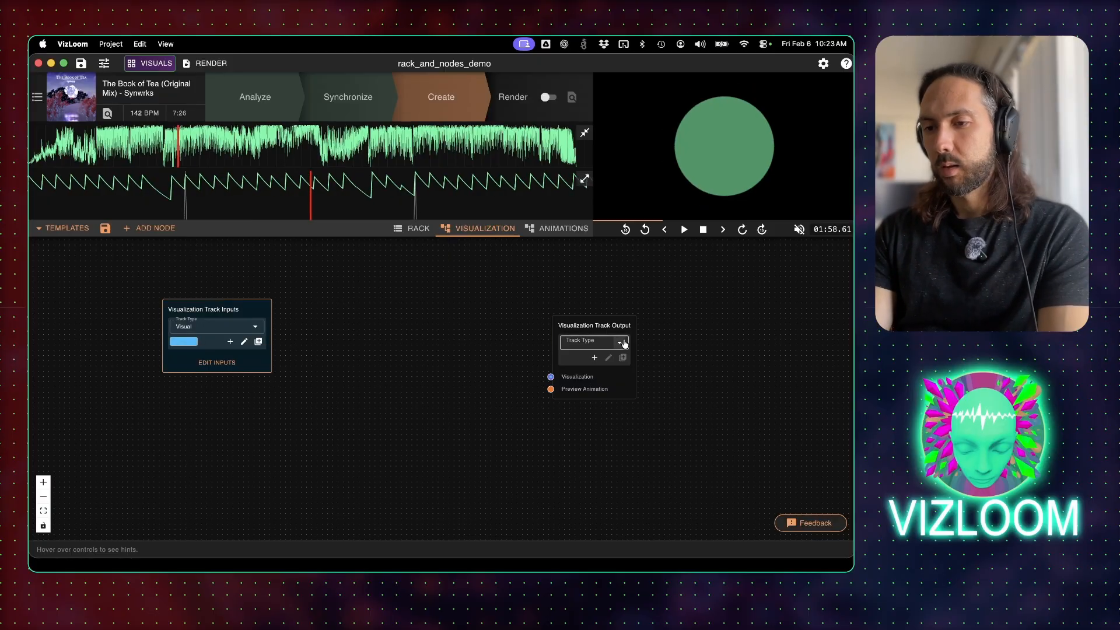
Set the Visualization Track Output node's track type to Visual and adjust both nodes' positions slightly.
{"action": "left_click", "coordinate": [589, 343]}
{"action": "left_click", "coordinate": [583, 366]}
{"action": "left_click_drag", "start_coordinate": [622, 318], "coordinate": [625, 317]}
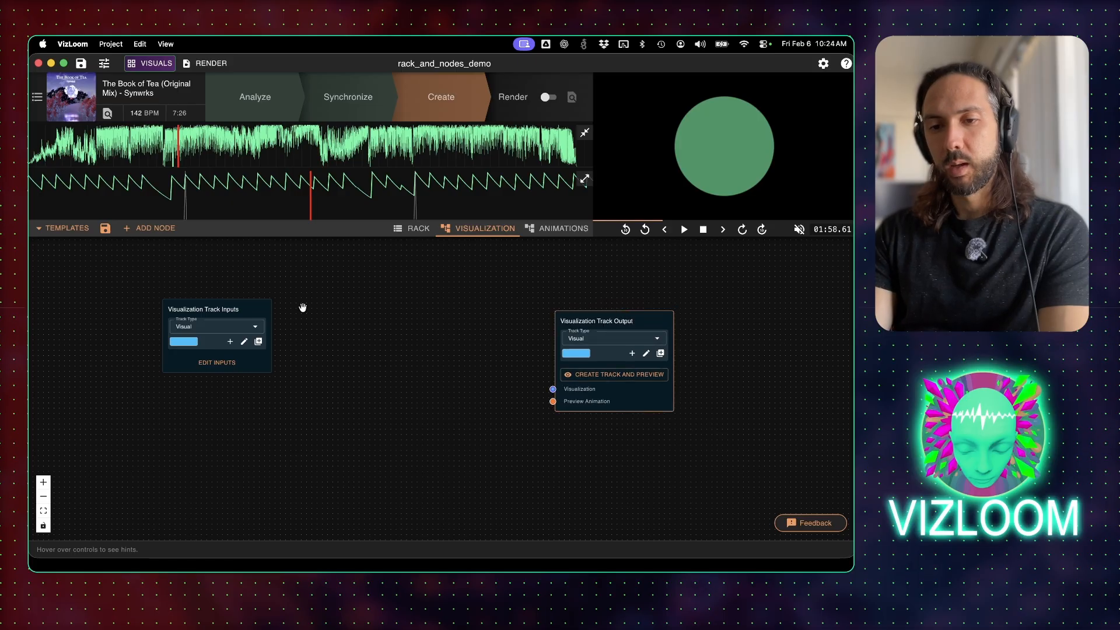
{"action": "left_click_drag", "start_coordinate": [247, 306], "coordinate": [232, 309]}
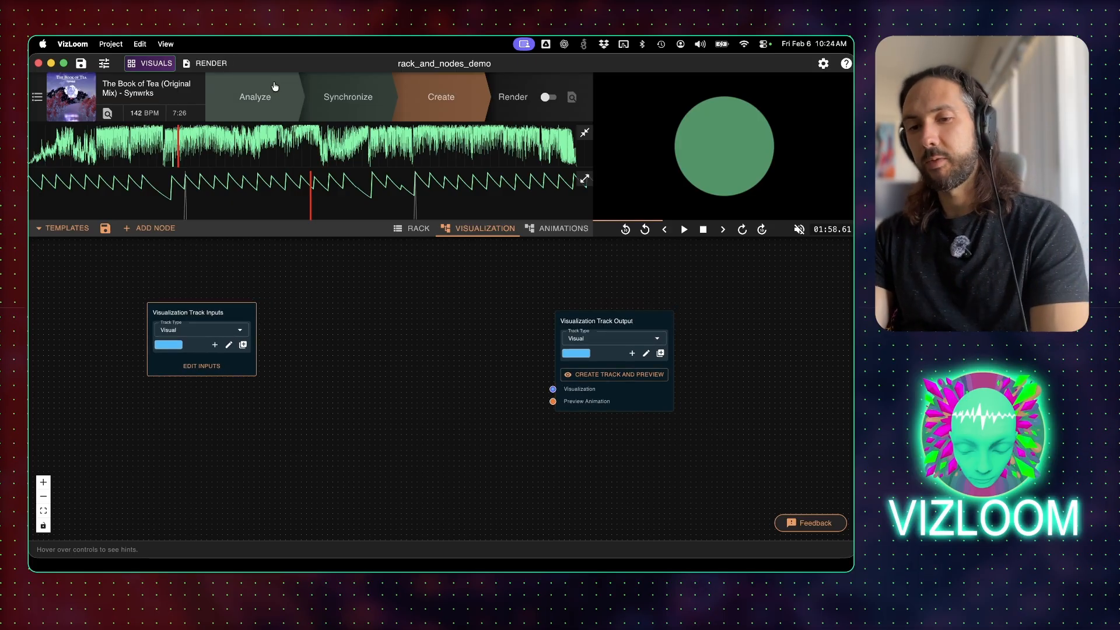
Add a Visual Reference input and an Animation input to the Visualization Track Inputs node.
{"action": "left_click", "coordinate": [204, 366]}
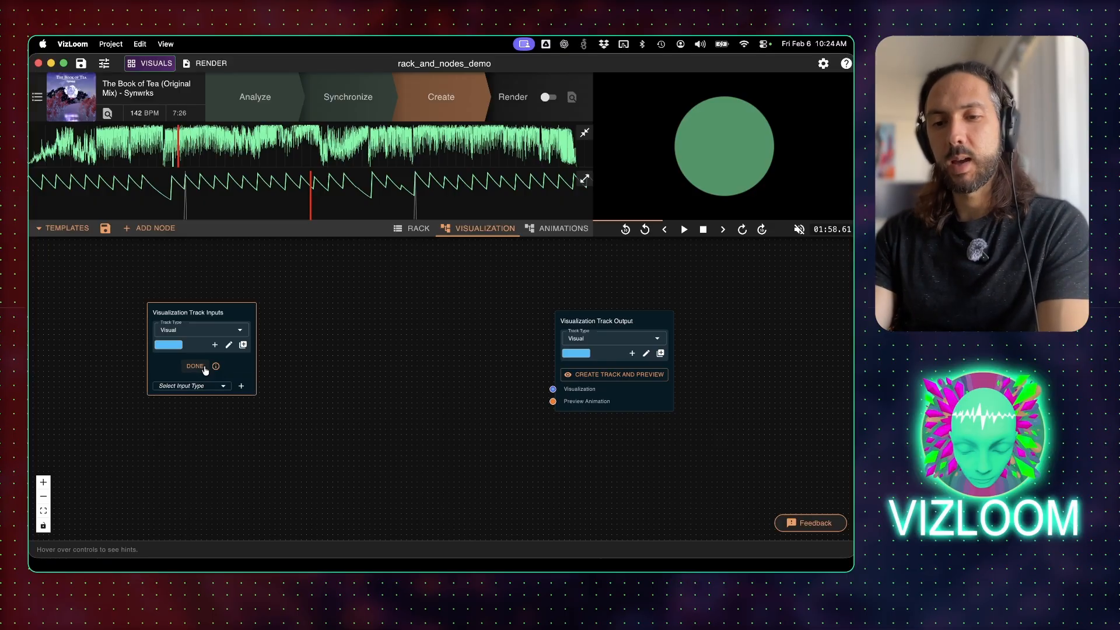
{"action": "left_click", "coordinate": [216, 387]}
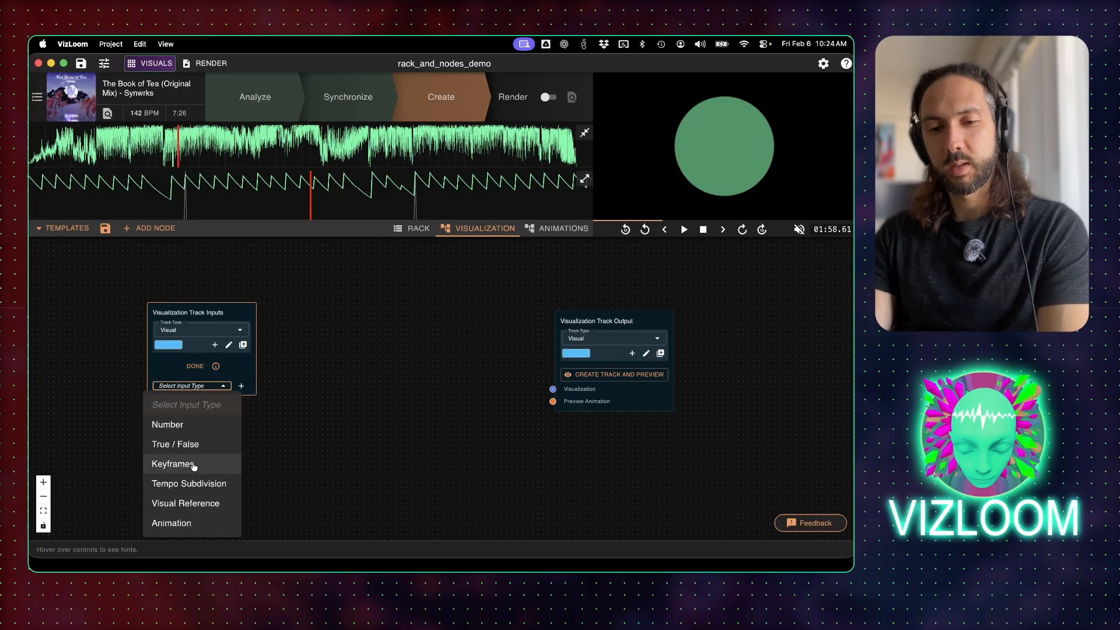
{"action": "left_click", "coordinate": [185, 503]}
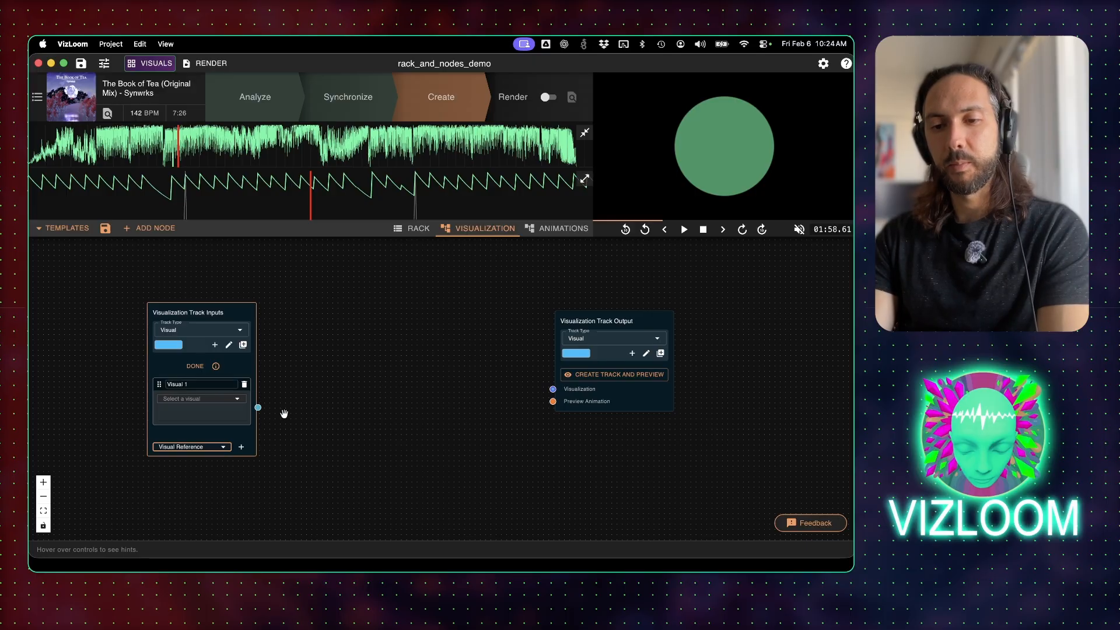
{"action": "left_click", "coordinate": [211, 453]}
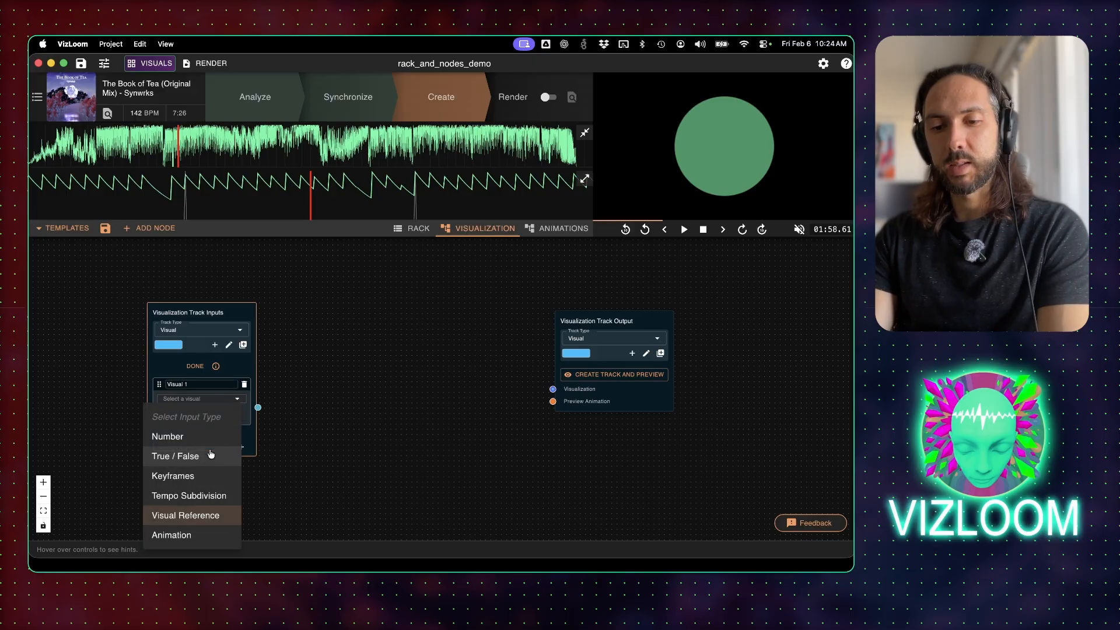
{"action": "left_click", "coordinate": [187, 536]}
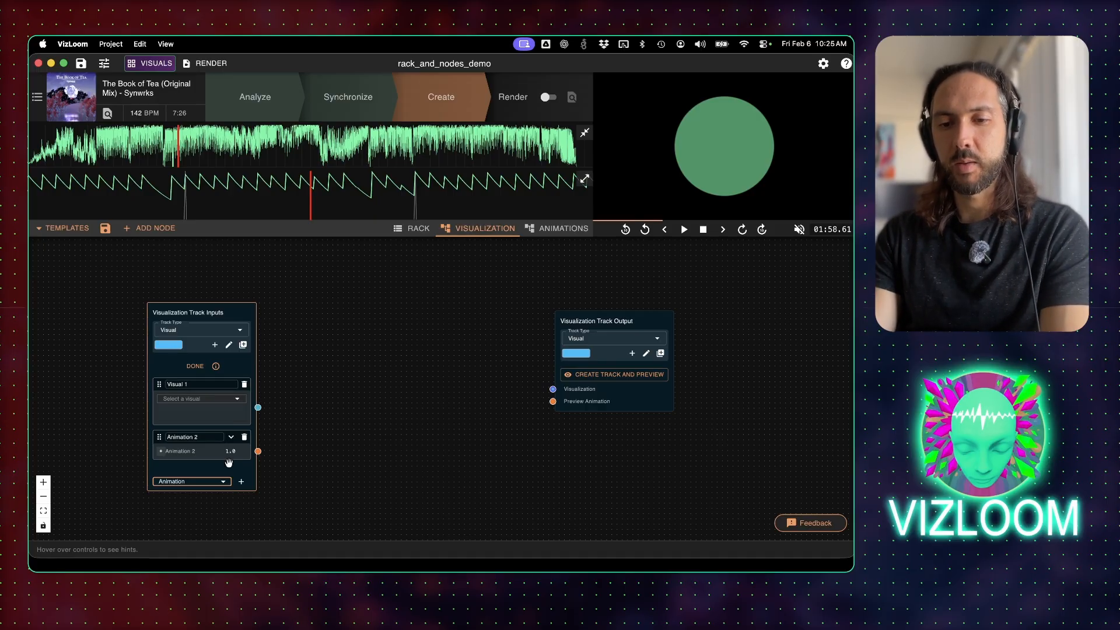
Look over the animation tracks offered as a source for the Animation 2 input.
{"action": "left_click", "coordinate": [160, 455]}
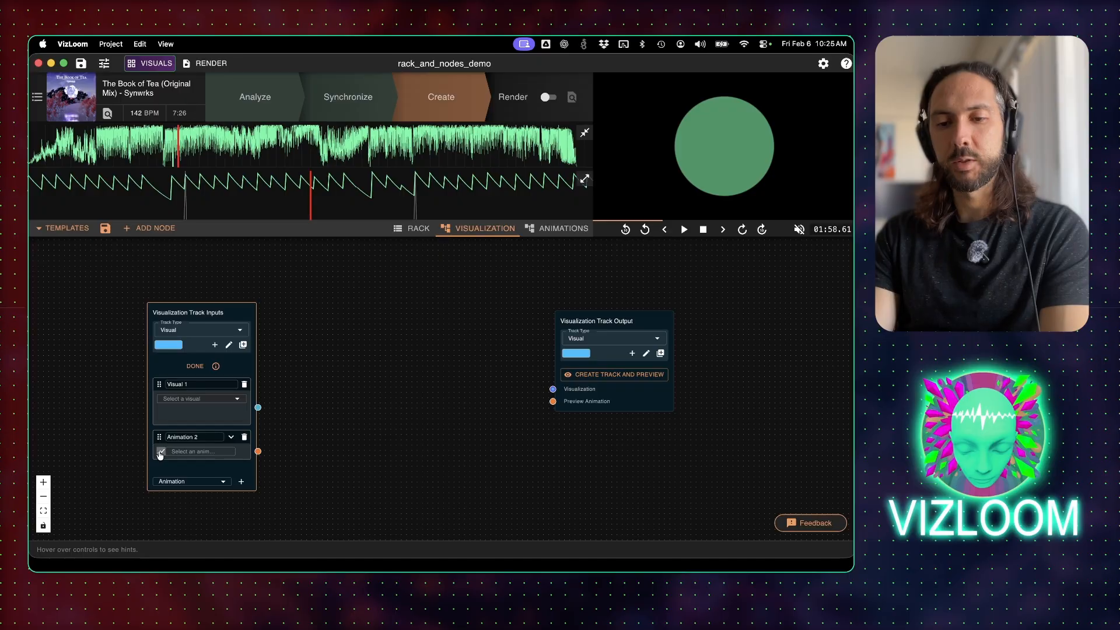
{"action": "left_click", "coordinate": [186, 451]}
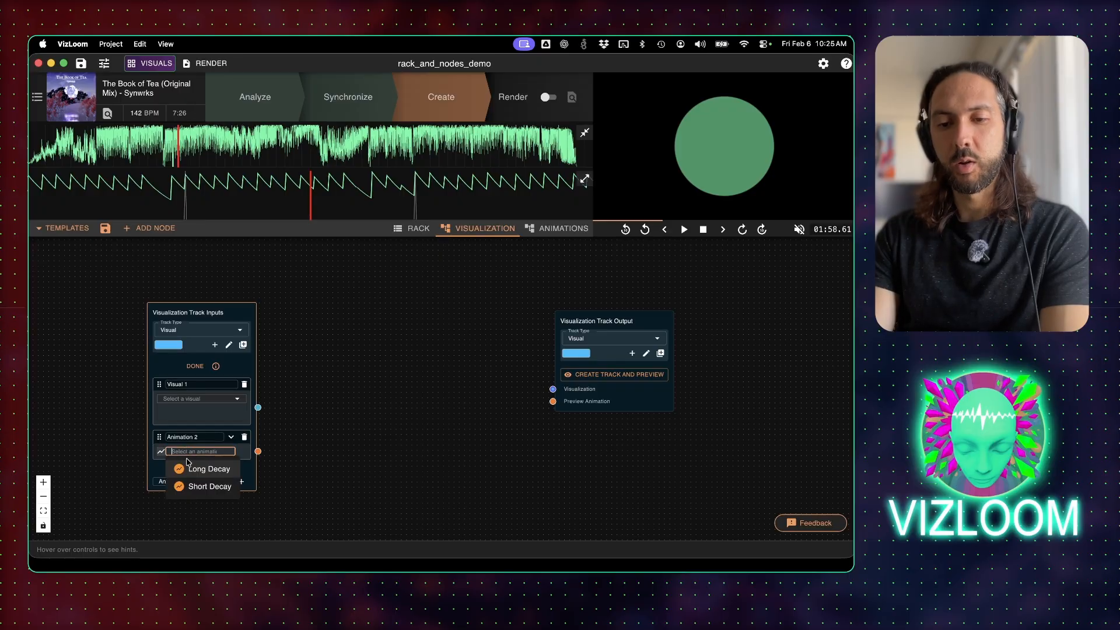
{"action": "left_click", "coordinate": [226, 470]}
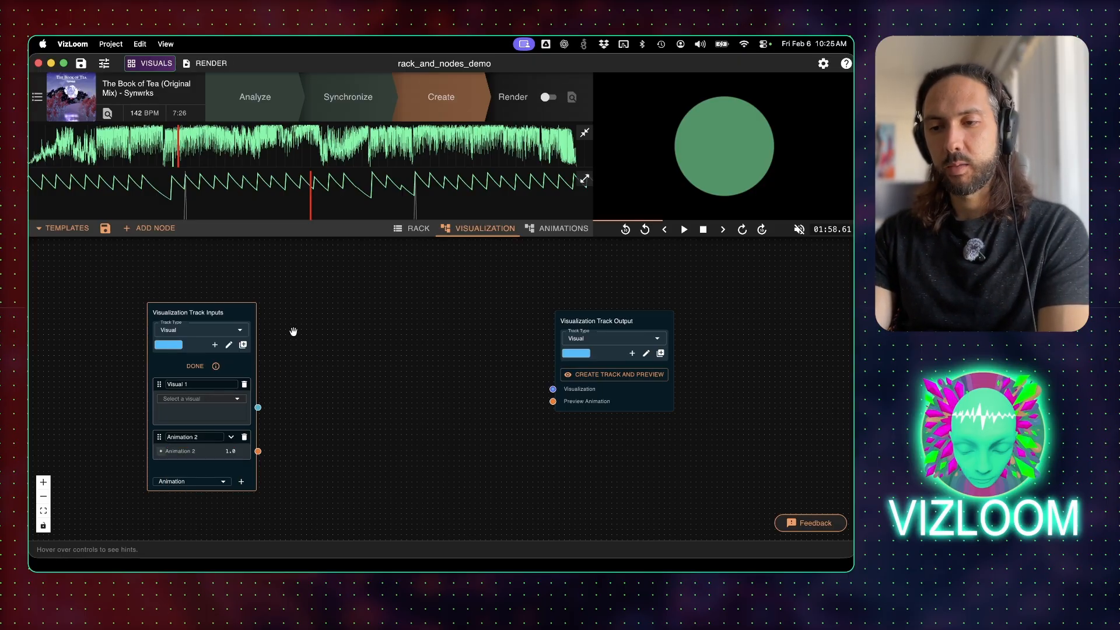
Reposition the Visualization Track Inputs node and add a Merge Visuals node between the inputs and output nodes.
{"action": "left_click_drag", "start_coordinate": [228, 308], "coordinate": [202, 273]}
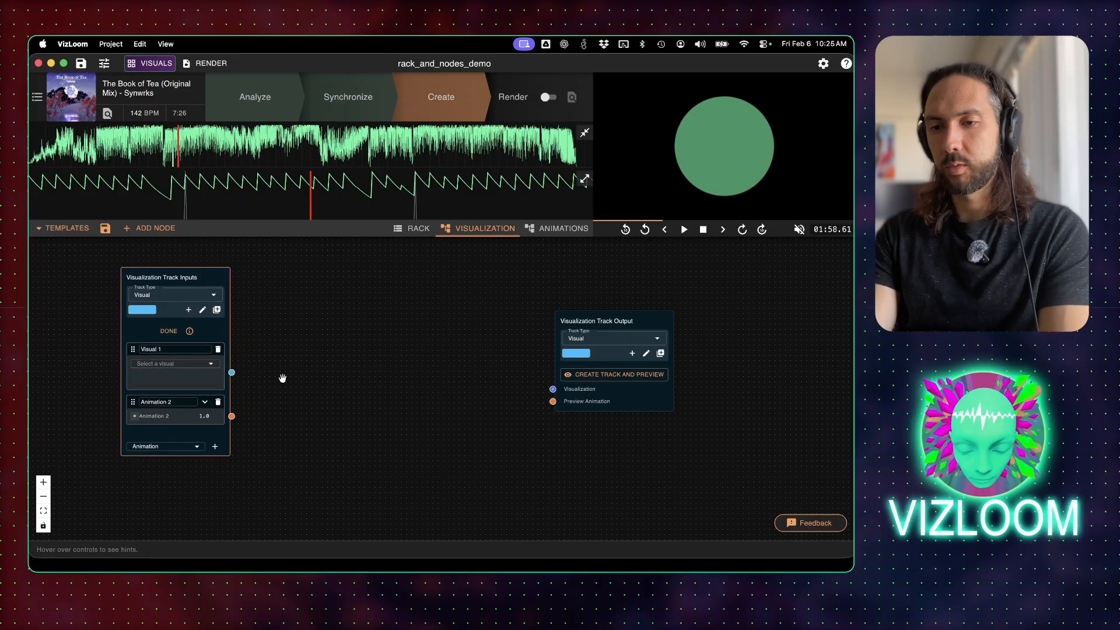
{"action": "right_click", "coordinate": [299, 387]}
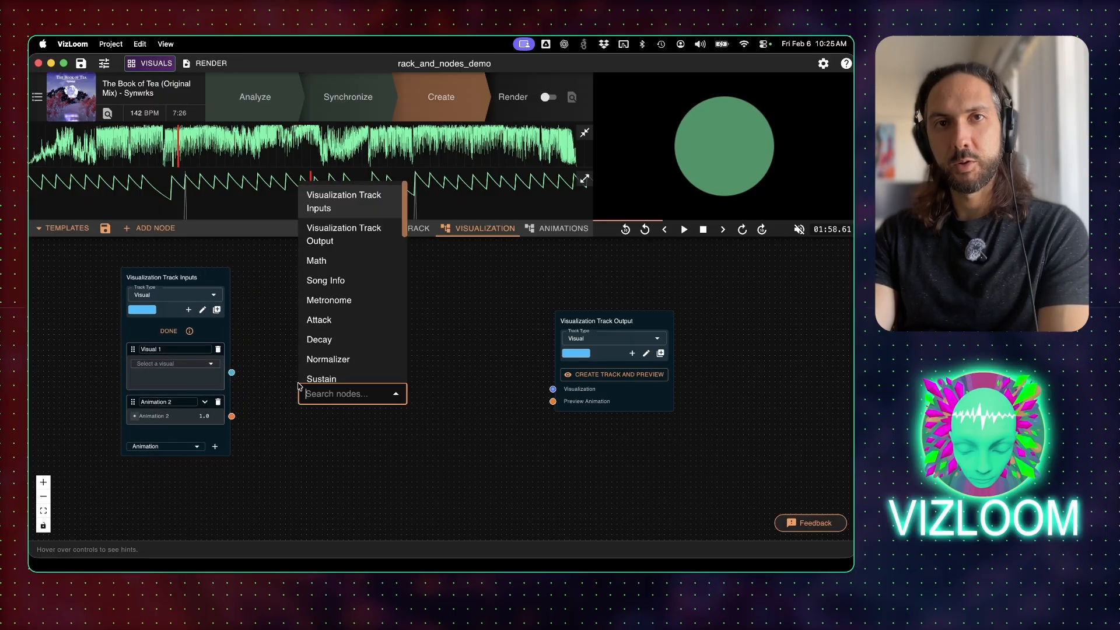
{"action": "type", "text": "merge"}
{"action": "key", "text": "Down"}
{"action": "key", "text": "Return"}
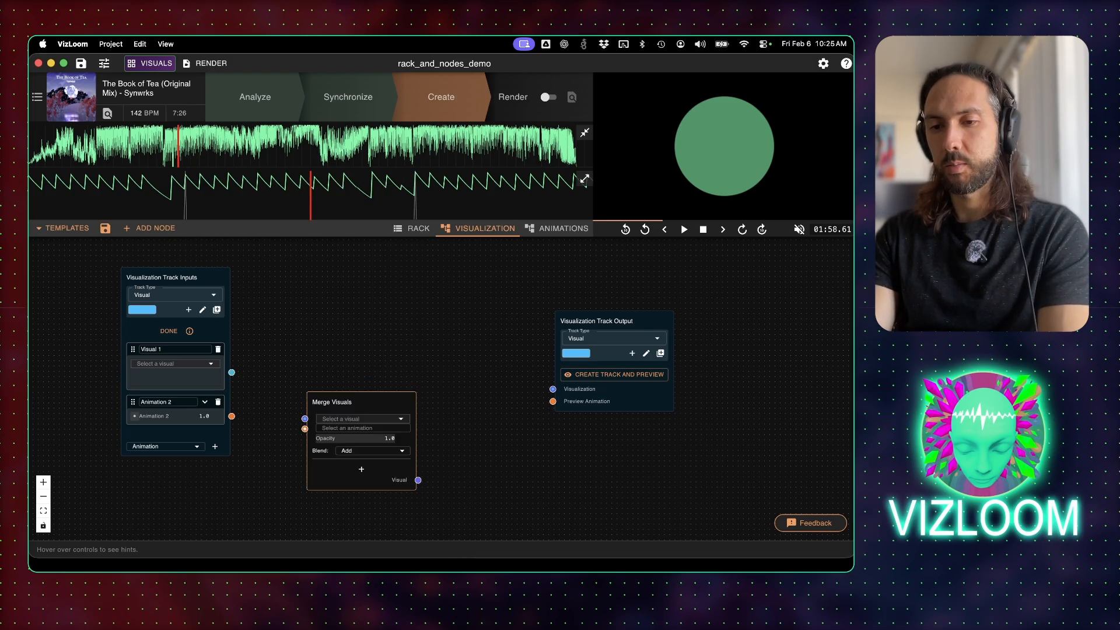
{"action": "left_click_drag", "start_coordinate": [349, 399], "coordinate": [379, 310]}
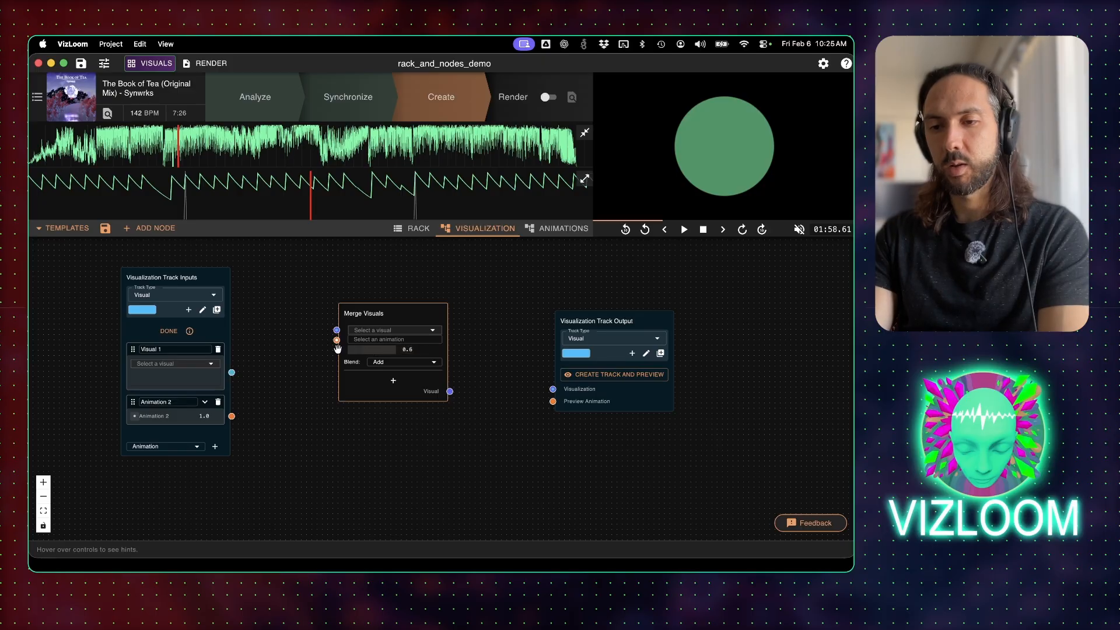
Connect Visual 1 and Animation 2 to the Merge Visuals visual and opacity inputs, and its Visual output to the Track Output's Visualization.
{"action": "left_click_drag", "start_coordinate": [232, 372], "coordinate": [332, 331]}
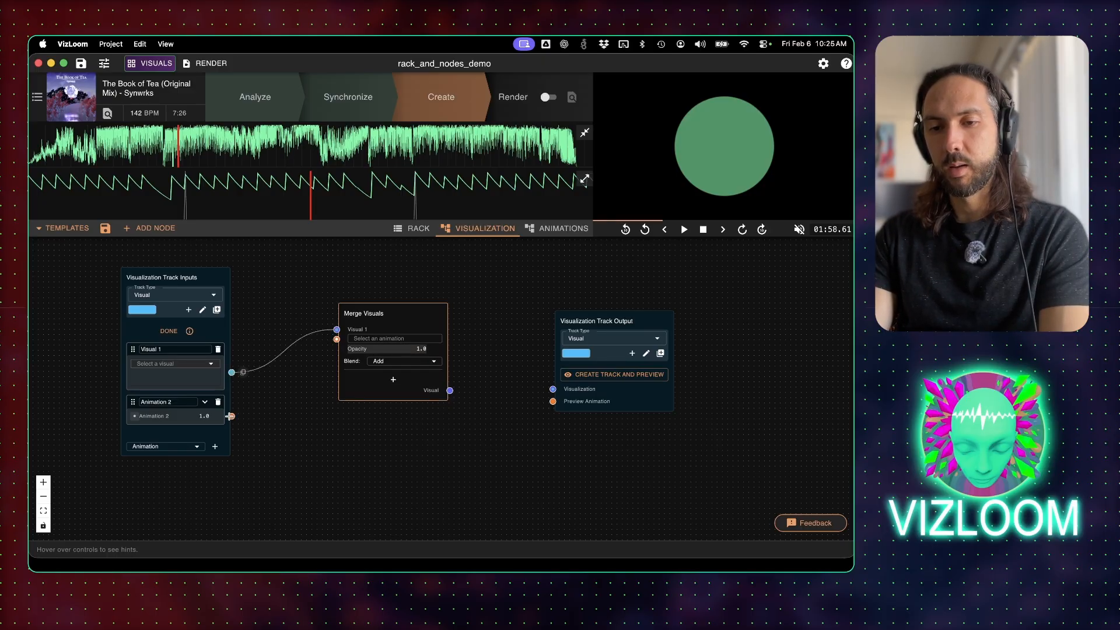
{"action": "left_click_drag", "start_coordinate": [231, 416], "coordinate": [336, 340]}
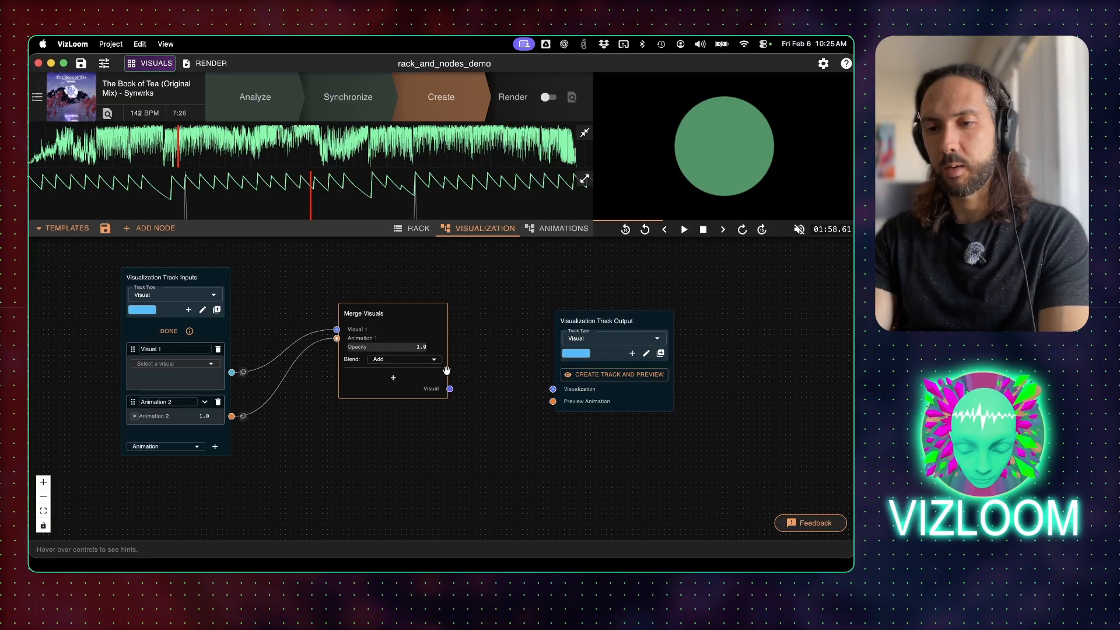
{"action": "left_click_drag", "start_coordinate": [461, 388], "coordinate": [556, 392]}
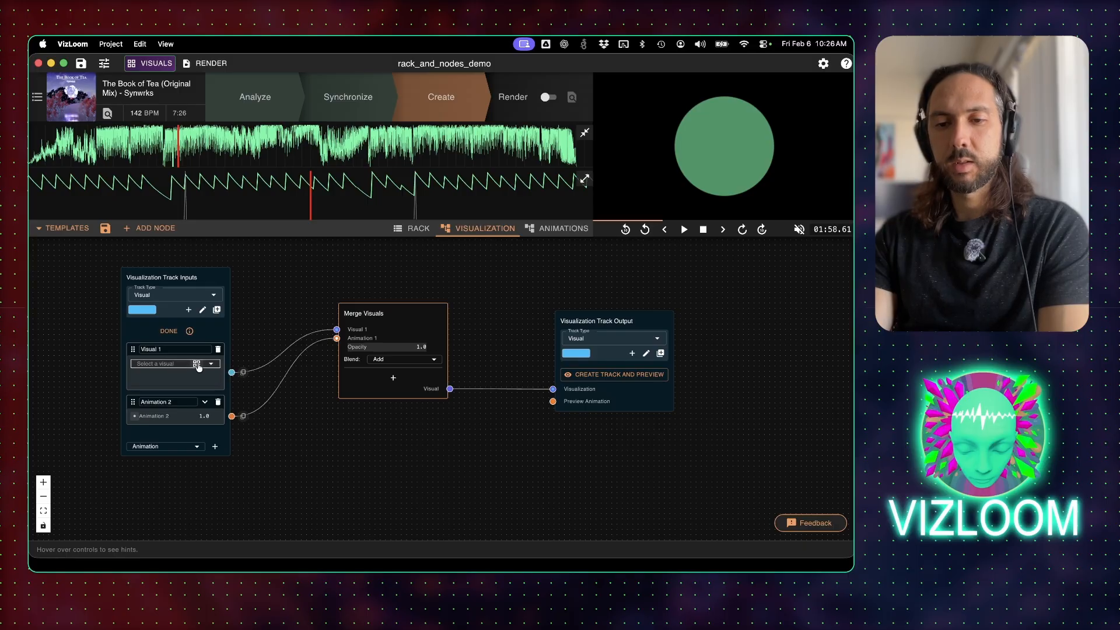
Choose the daylight visual from the Energy Trees folder for the Visual 1 input.
{"action": "left_click", "coordinate": [197, 364]}
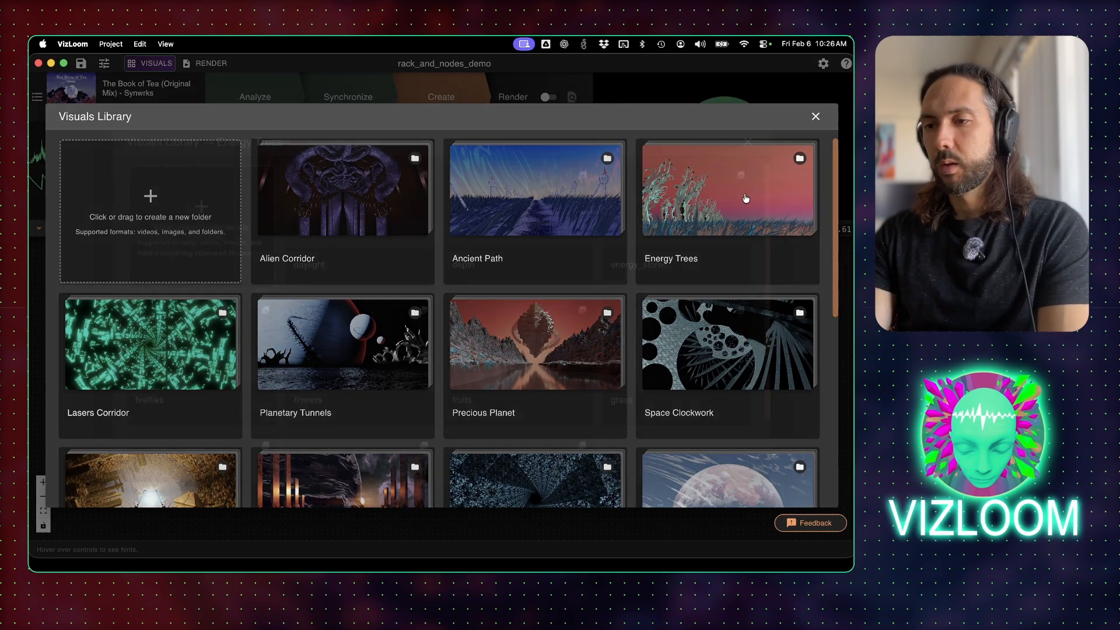
{"action": "left_click", "coordinate": [746, 199]}
{"action": "left_click", "coordinate": [353, 232]}
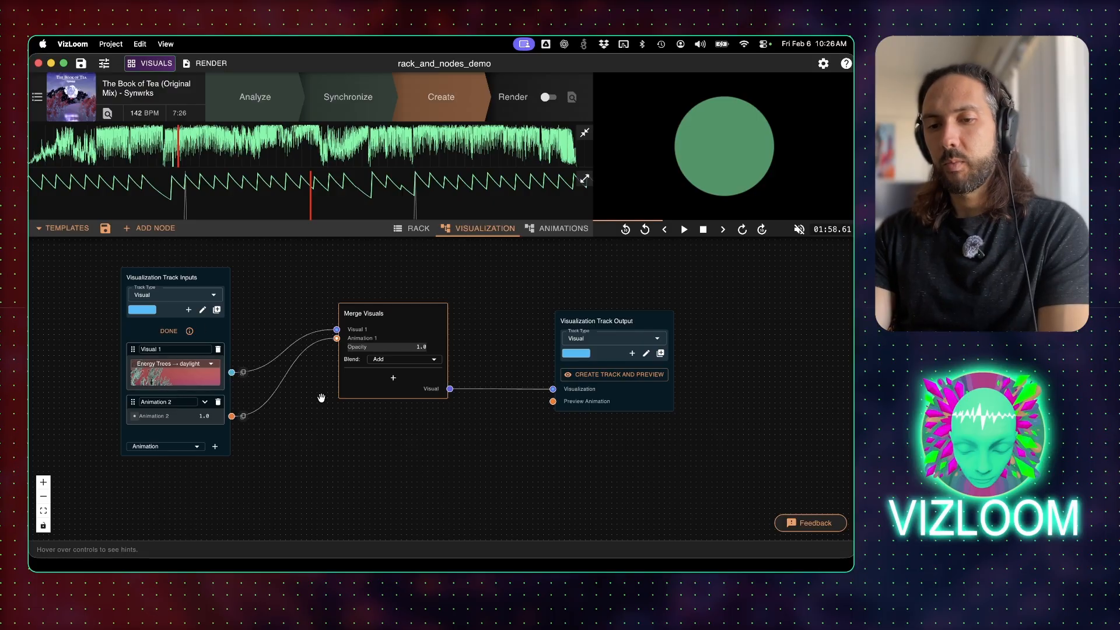
Switch the preview to Auto and create a previewed Visual track from the Visualization Track Output node, checking it in the rack.
{"action": "left_click", "coordinate": [773, 80]}
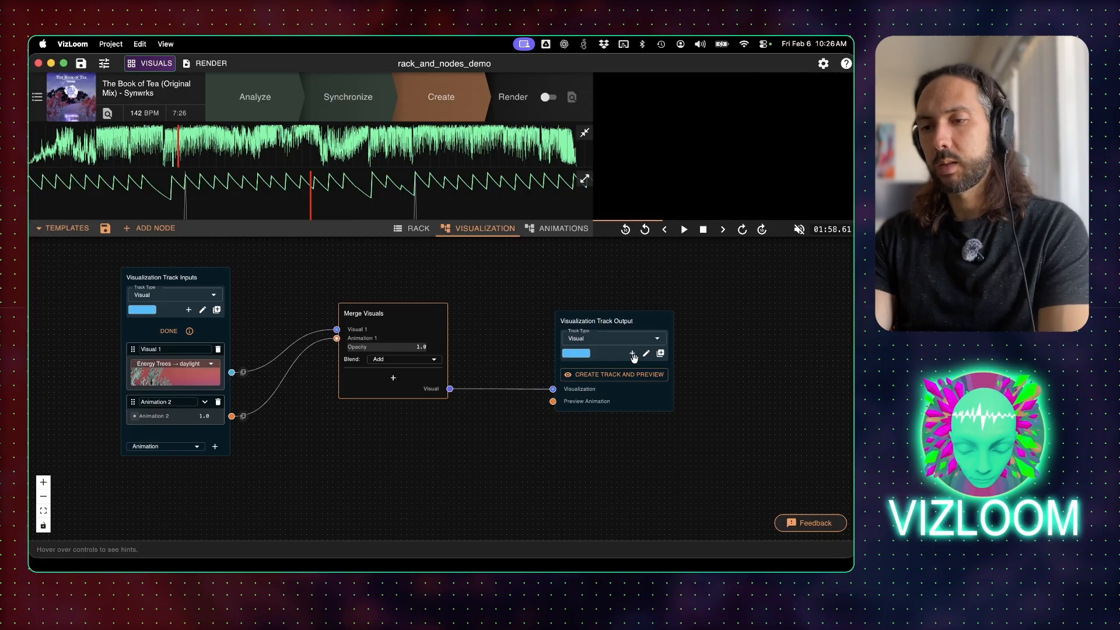
{"action": "left_click", "coordinate": [613, 318]}
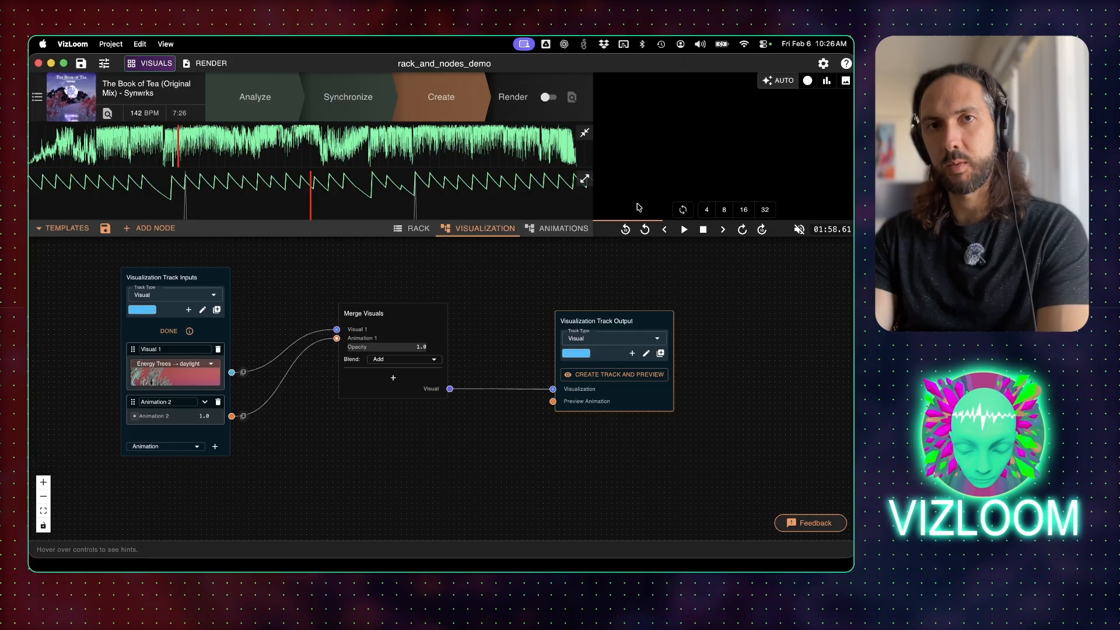
{"action": "left_click", "coordinate": [622, 375]}
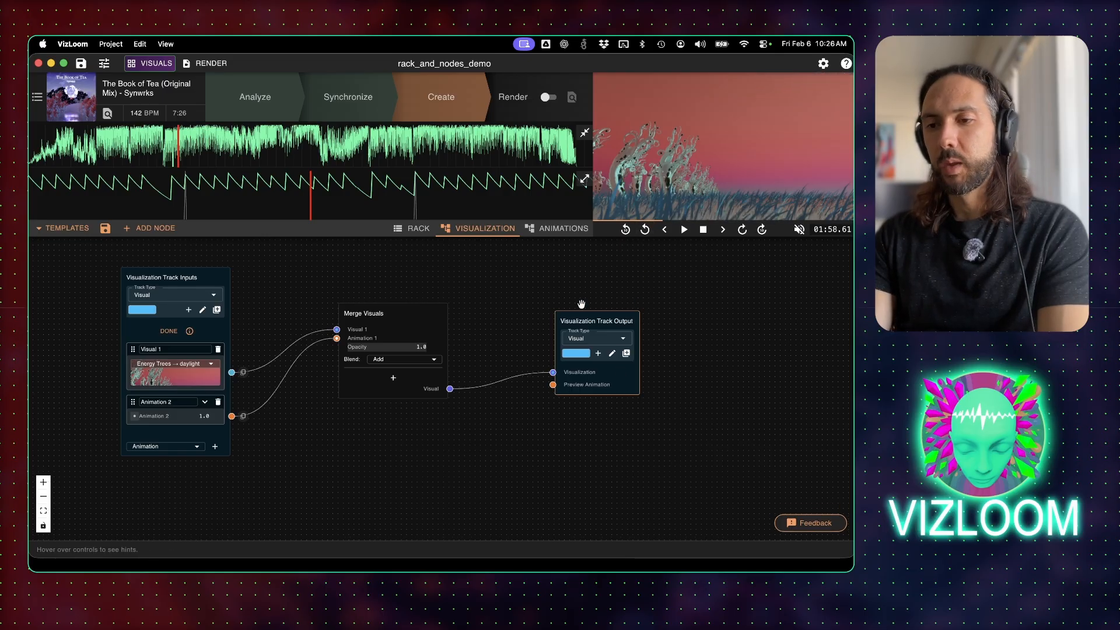
{"action": "left_click", "coordinate": [417, 231]}
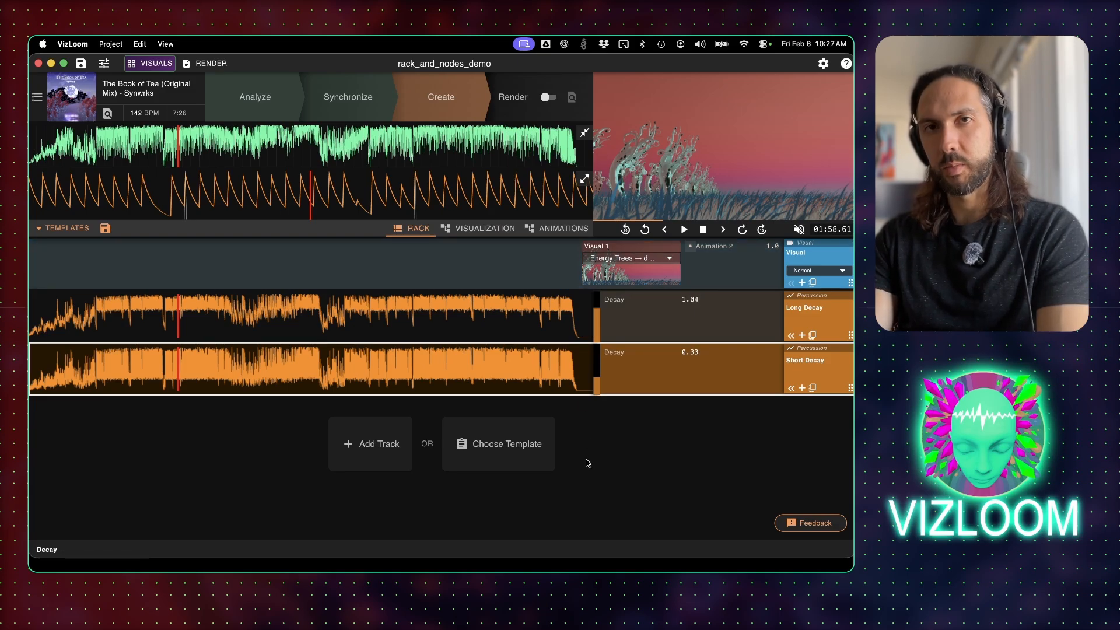
Rename the Animation 2 input of the Visual track type to Opacity and save the project.
{"action": "left_click", "coordinate": [466, 228]}
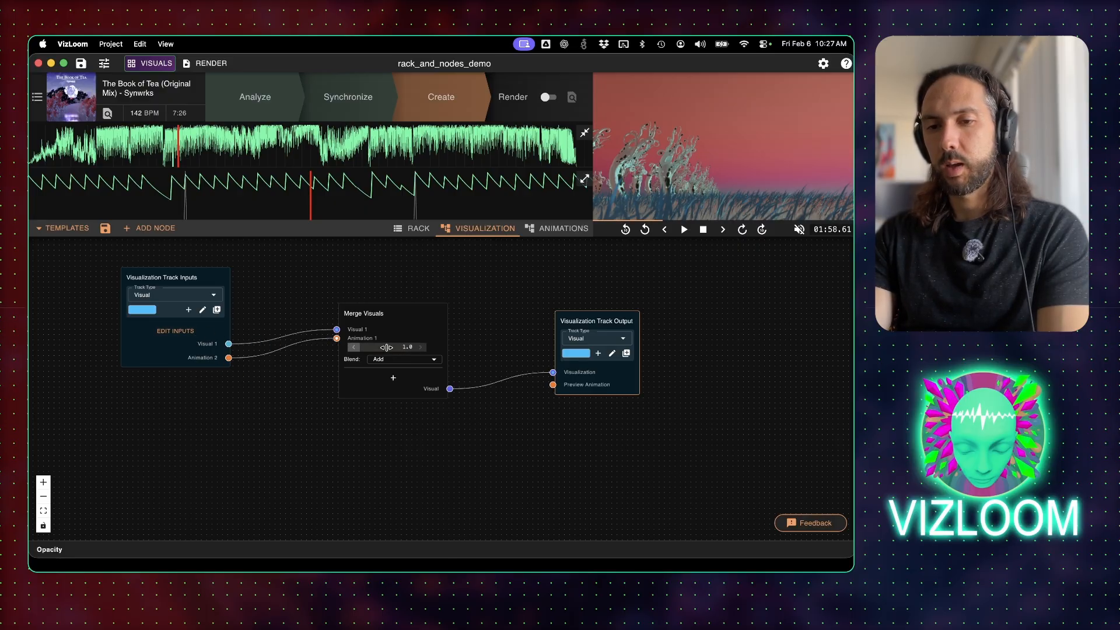
{"action": "left_click", "coordinate": [181, 332]}
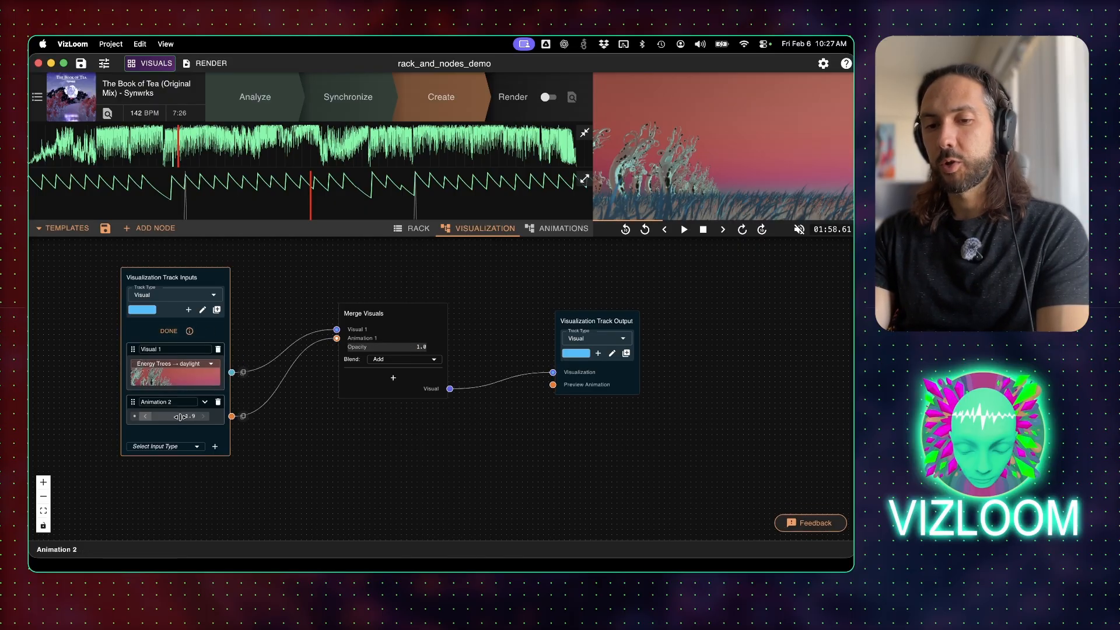
{"action": "left_click_drag", "start_coordinate": [181, 417], "coordinate": [173, 417]}
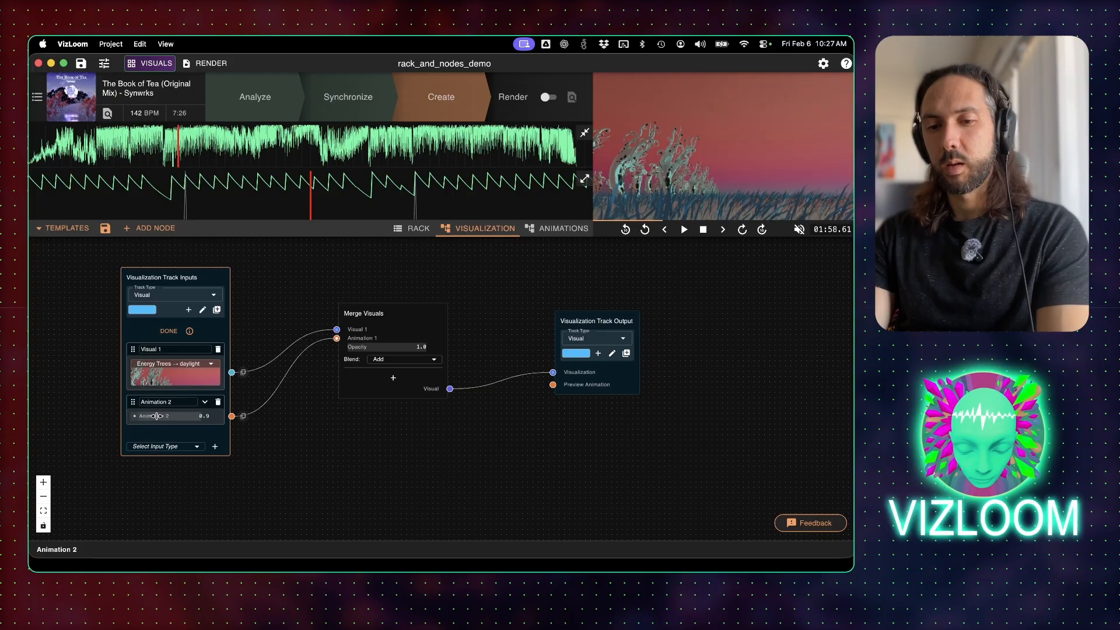
{"action": "left_click", "coordinate": [169, 402]}
{"action": "key", "text": "super+a"}
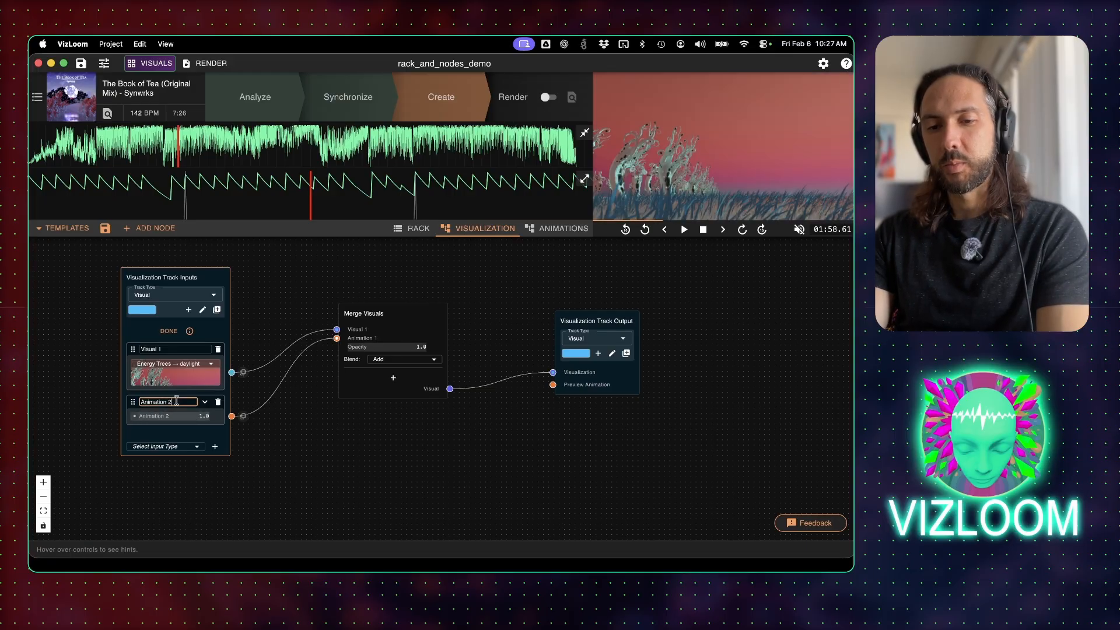
{"action": "type", "text": "Opacity"}
{"action": "key", "text": "Return"}
{"action": "key", "text": "super+s"}
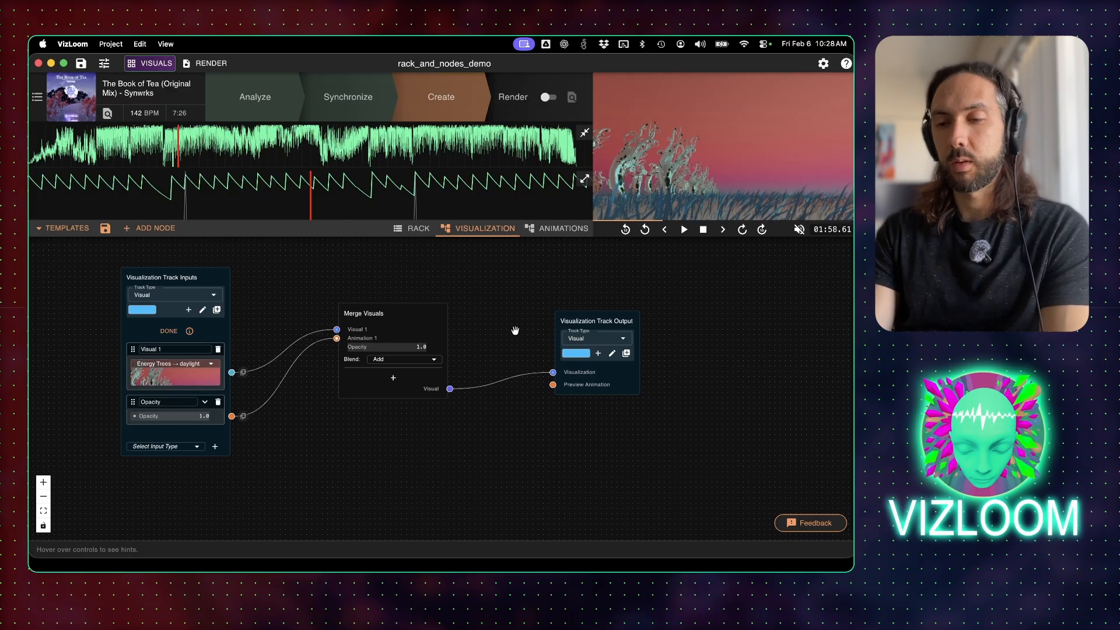
Move the Visualization Track Output node farther away and place a new Color Adjustment node between it and Merge Visuals.
{"action": "left_click_drag", "start_coordinate": [607, 323], "coordinate": [731, 386]}
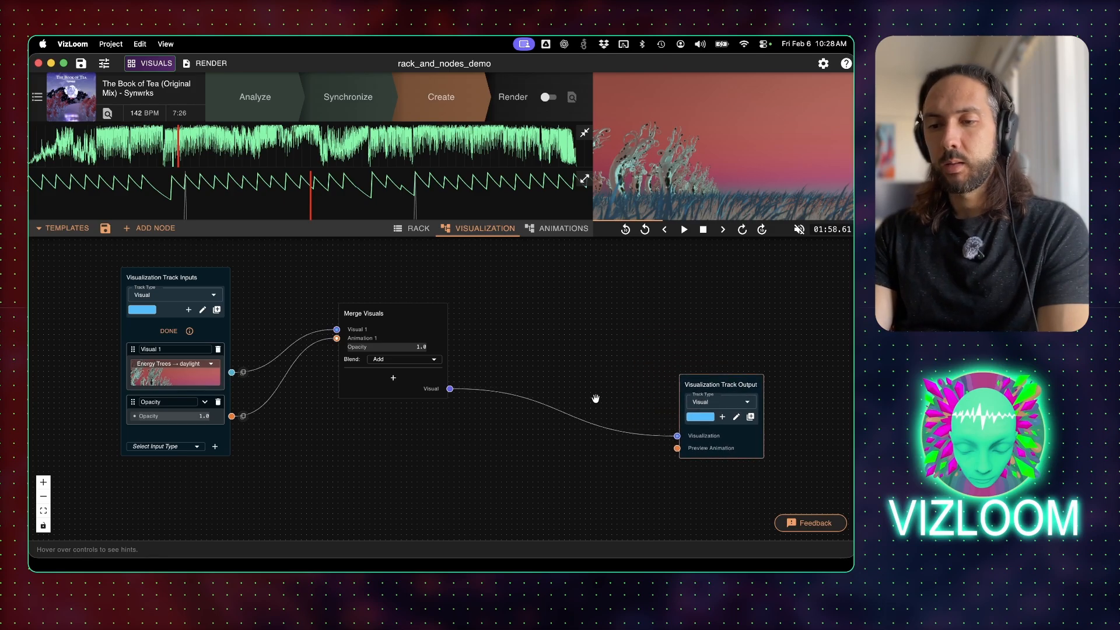
{"action": "left_click", "coordinate": [517, 414]}
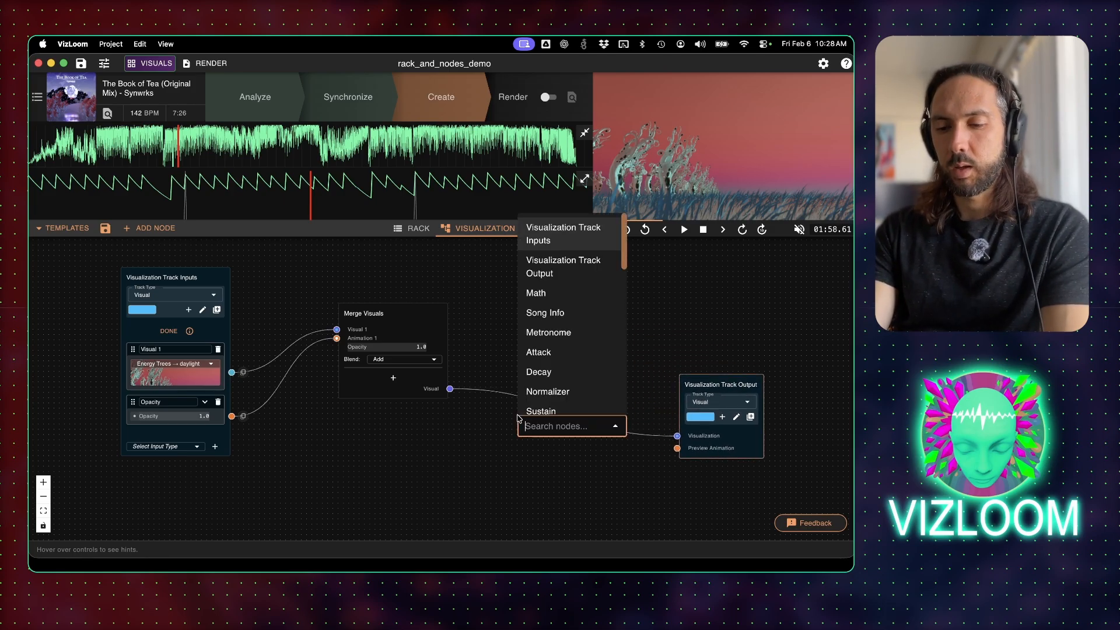
{"action": "type", "text": "color"}
{"action": "key", "text": "Return"}
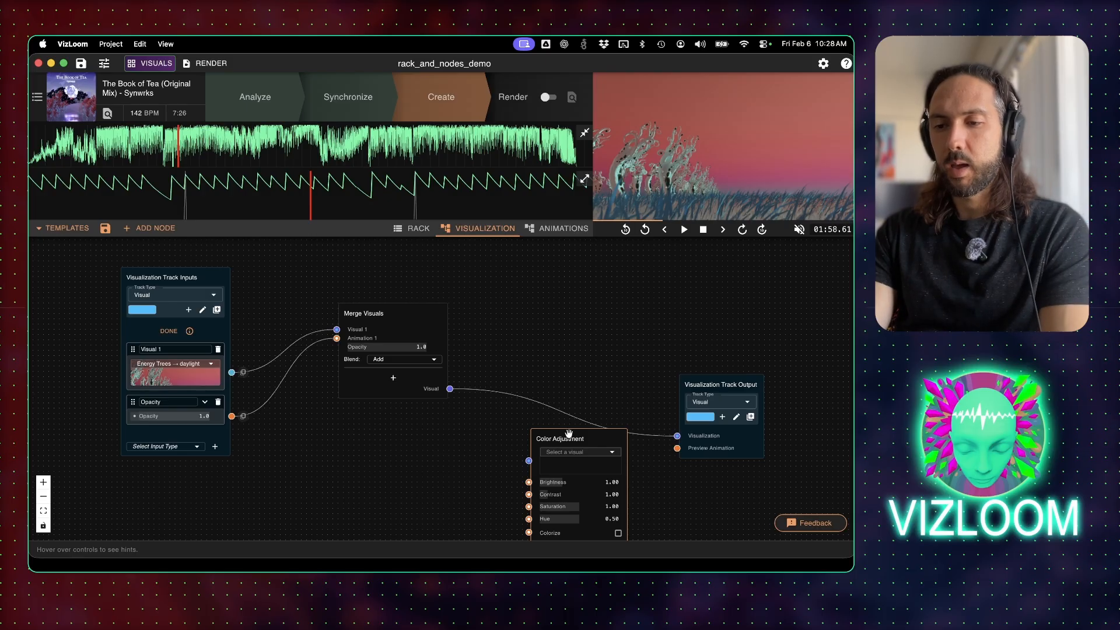
{"action": "left_click_drag", "start_coordinate": [569, 432], "coordinate": [556, 349]}
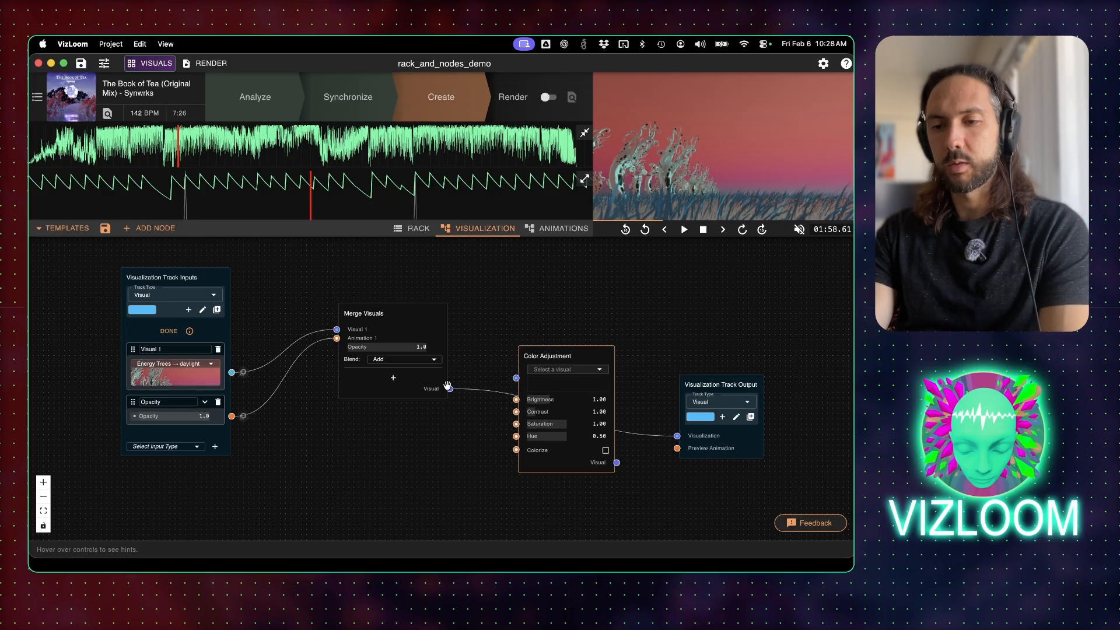
Route the Merge Visuals output through Color Adjustment into the Track Output's Visualization input, and nudge the Color Adjustment node.
{"action": "left_click_drag", "start_coordinate": [449, 387], "coordinate": [517, 378]}
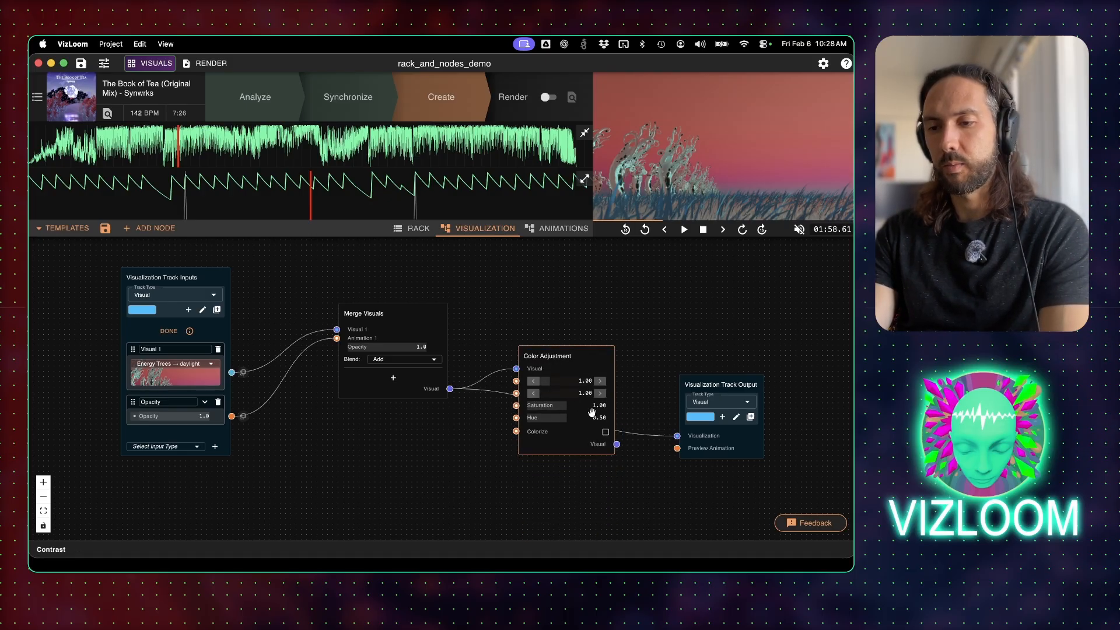
{"action": "left_click_drag", "start_coordinate": [617, 444], "coordinate": [677, 434]}
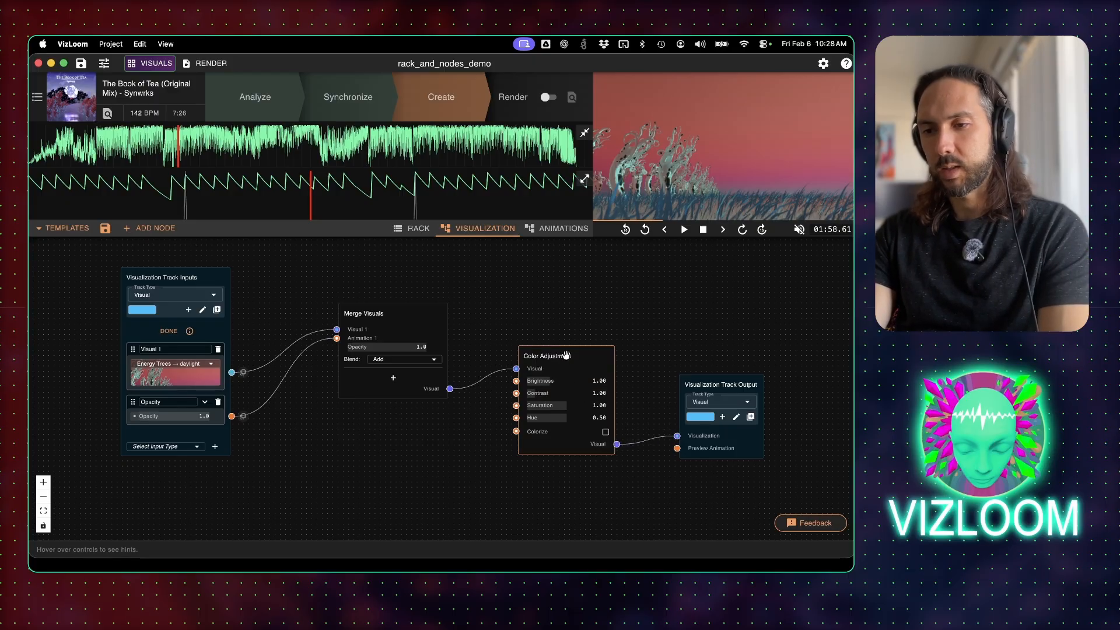
{"action": "left_click_drag", "start_coordinate": [566, 357], "coordinate": [565, 362]}
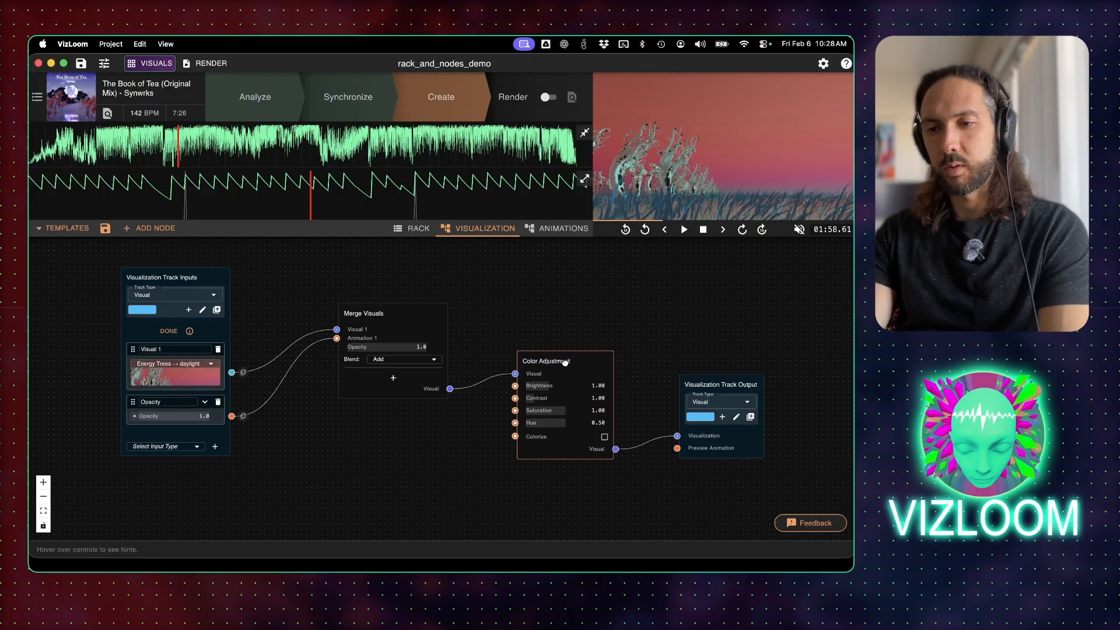
Add another Animation input, connect it to Color Adjustment's Hue, and copy the Hue parameter's name and settings onto it.
{"action": "left_click", "coordinate": [190, 447]}
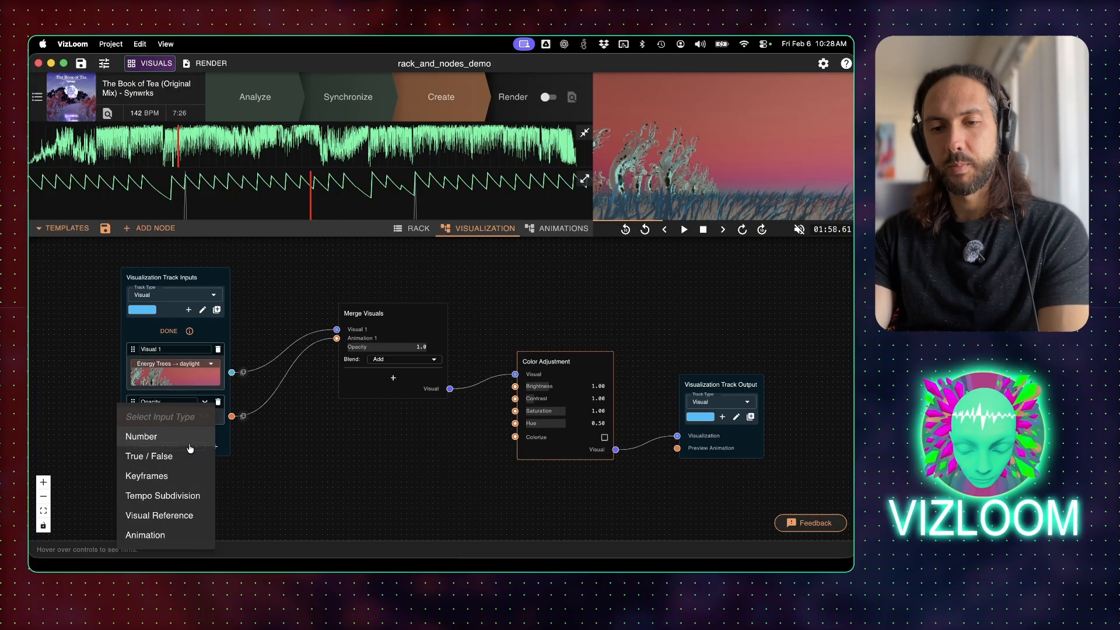
{"action": "left_click", "coordinate": [175, 534]}
{"action": "left_click_drag", "start_coordinate": [232, 452], "coordinate": [516, 424]}
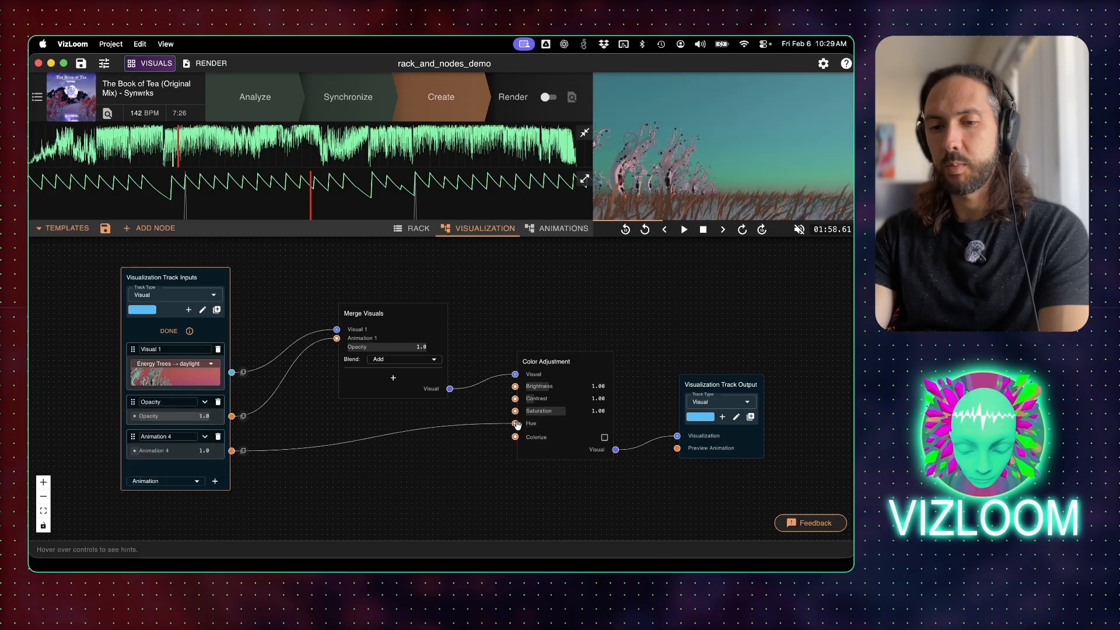
{"action": "left_click", "coordinate": [244, 452]}
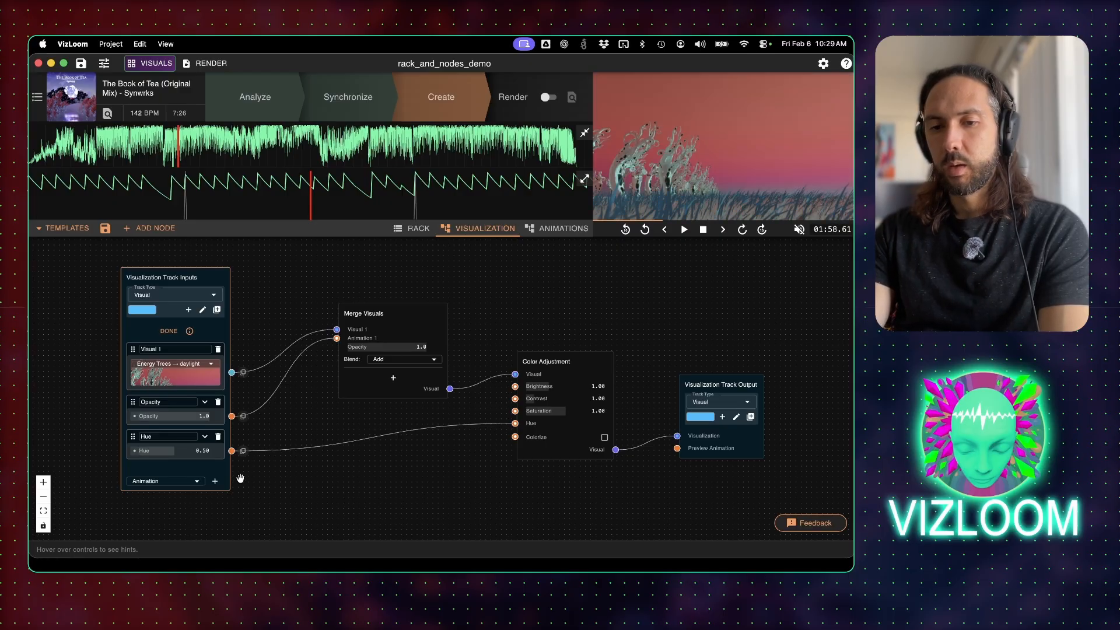
Try shifting the Hue input to see its colour effect and set it back to 0.5.
{"action": "mouse_move", "coordinate": [178, 451]}
{"action": "left_mouse_down"}
{"action": "mouse_move", "coordinate": [141, 453]}
{"action": "mouse_move", "coordinate": [173, 455]}
{"action": "left_mouse_up"}
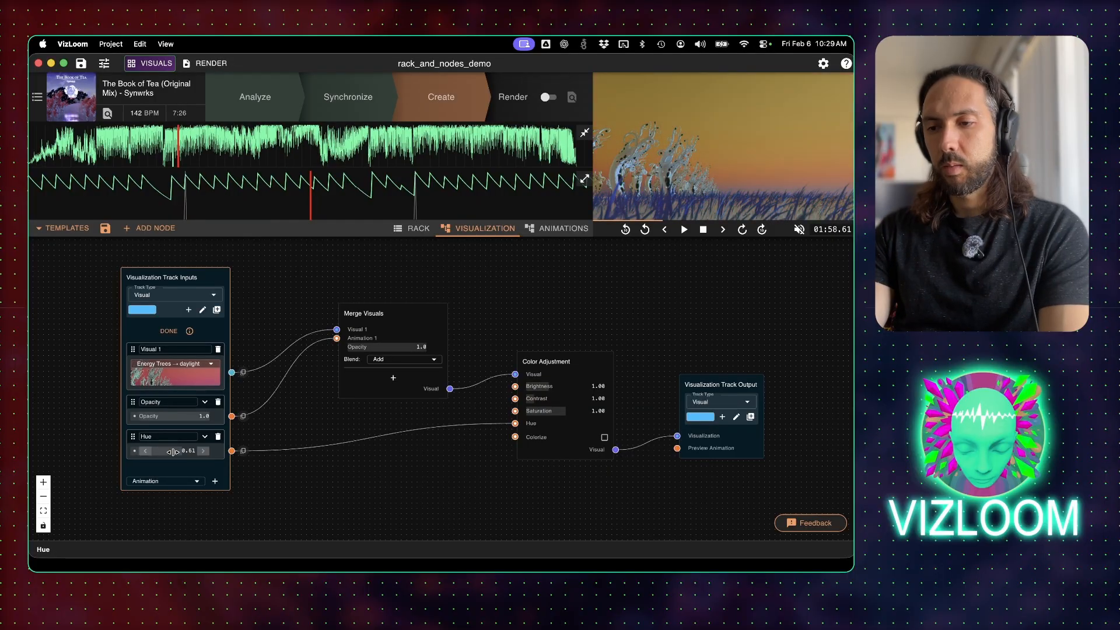
{"action": "double_click", "coordinate": [172, 451]}
{"action": "type", "text": "0.5"}
{"action": "key", "text": "Return"}
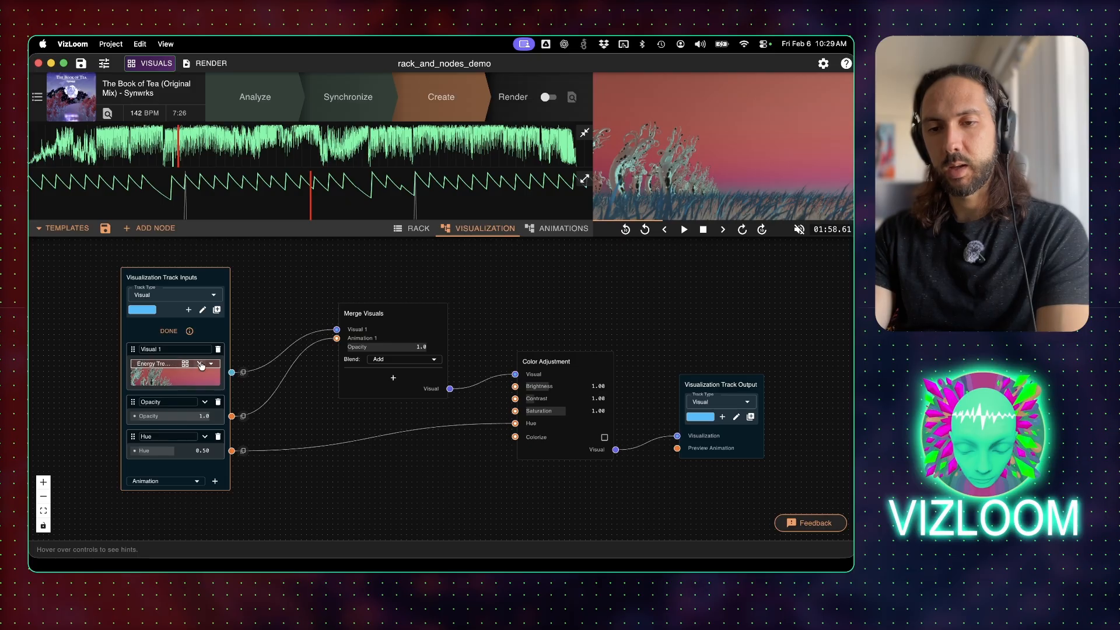
Clear the selected visual from the Visual 1 input.
{"action": "left_click", "coordinate": [199, 364]}
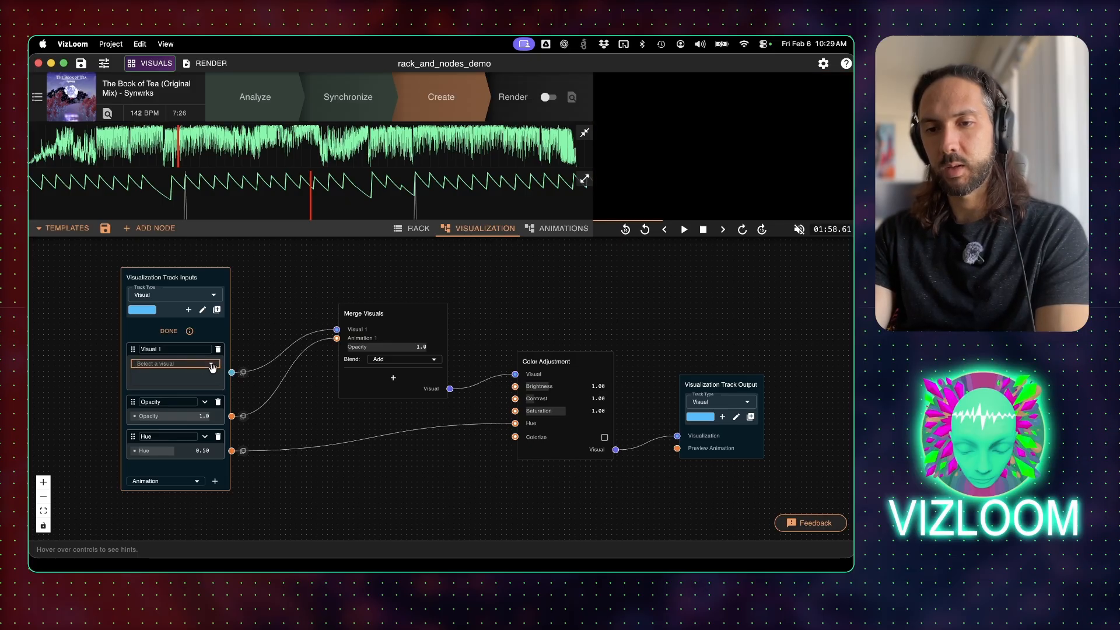
{"action": "left_click", "coordinate": [269, 320]}
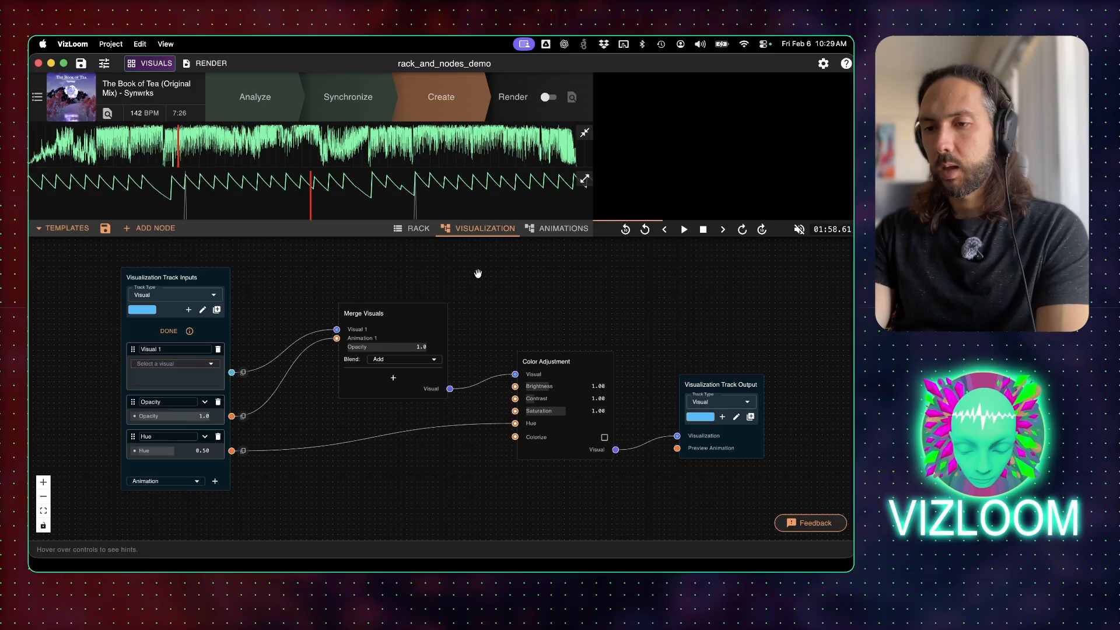
In the rack, set the Visual track's Visual 1 to Energy Trees → energy_stores.
{"action": "left_click", "coordinate": [412, 229]}
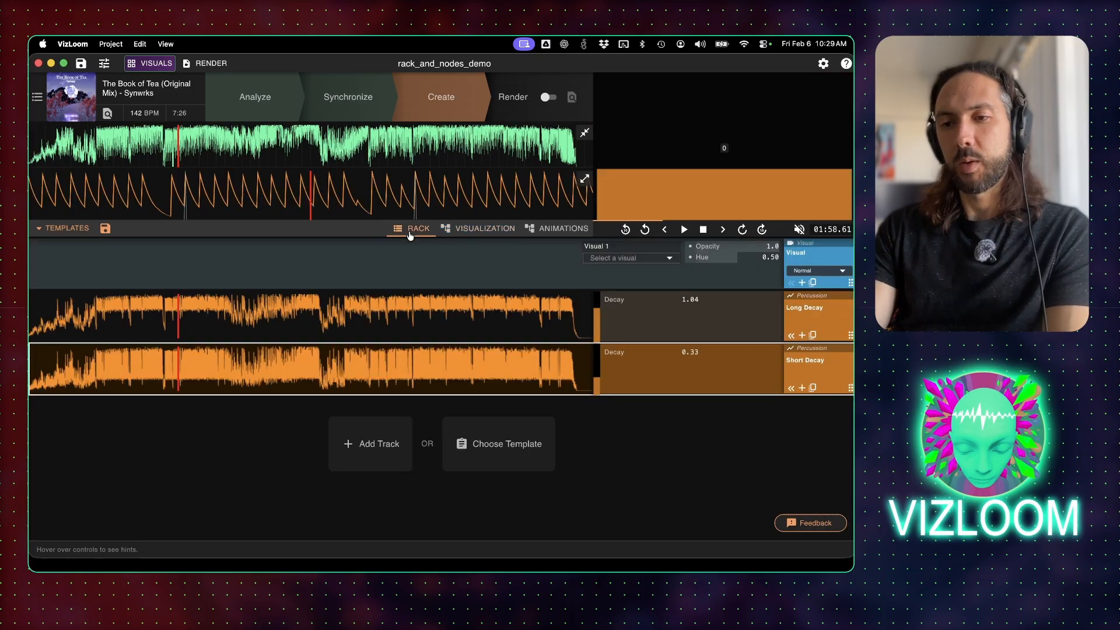
{"action": "left_click", "coordinate": [630, 258]}
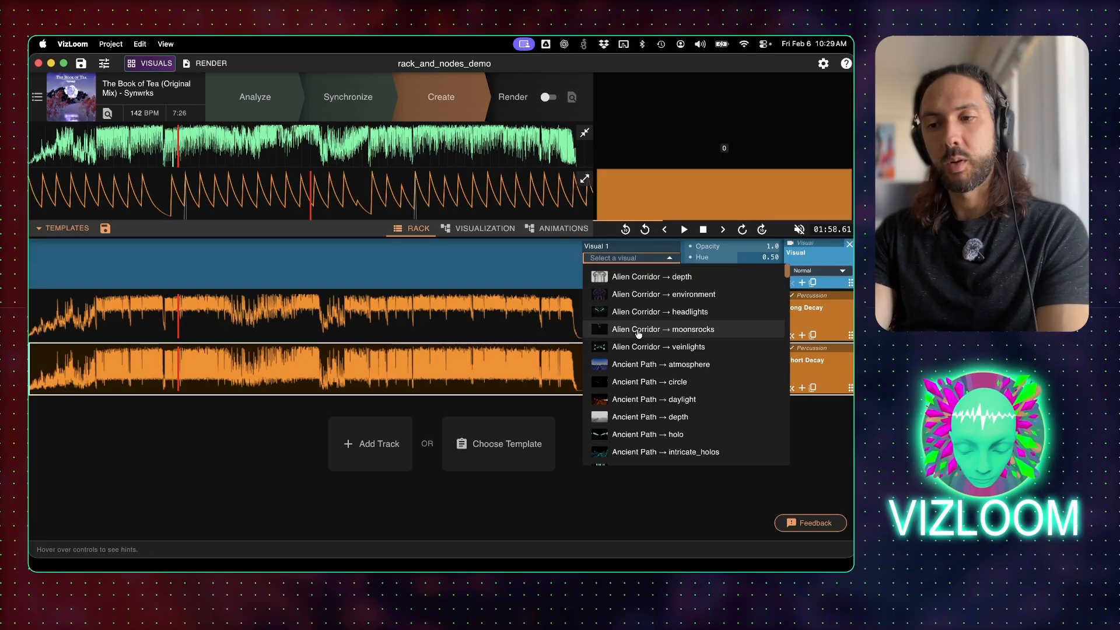
{"action": "scroll", "coordinate": [641, 327], "scroll_direction": "down", "scroll_amount": 10}
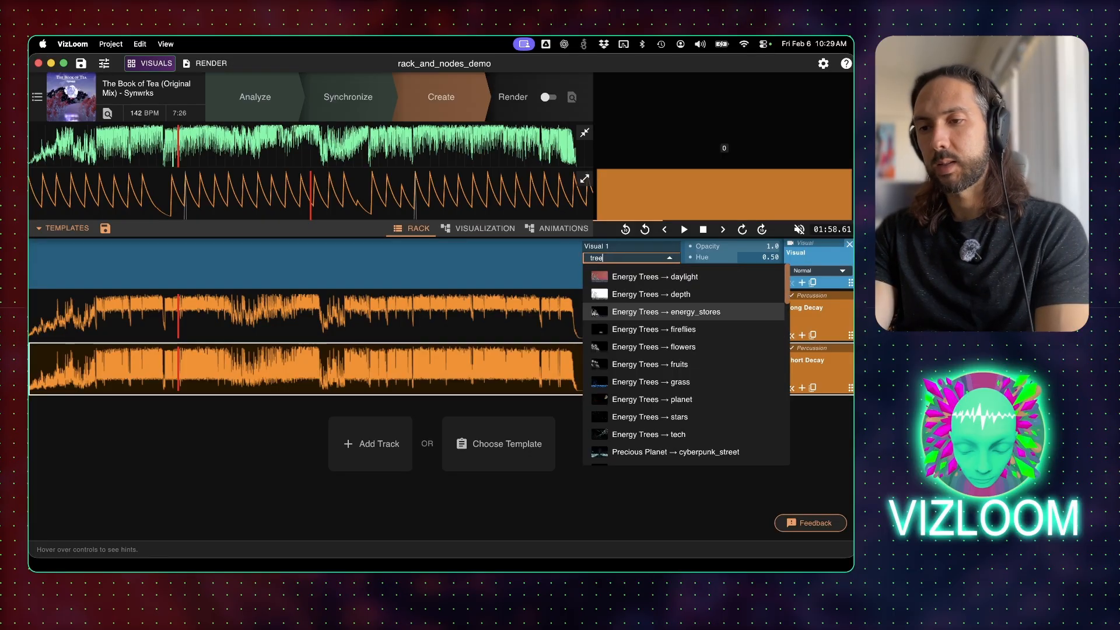
{"action": "left_click", "coordinate": [642, 310]}
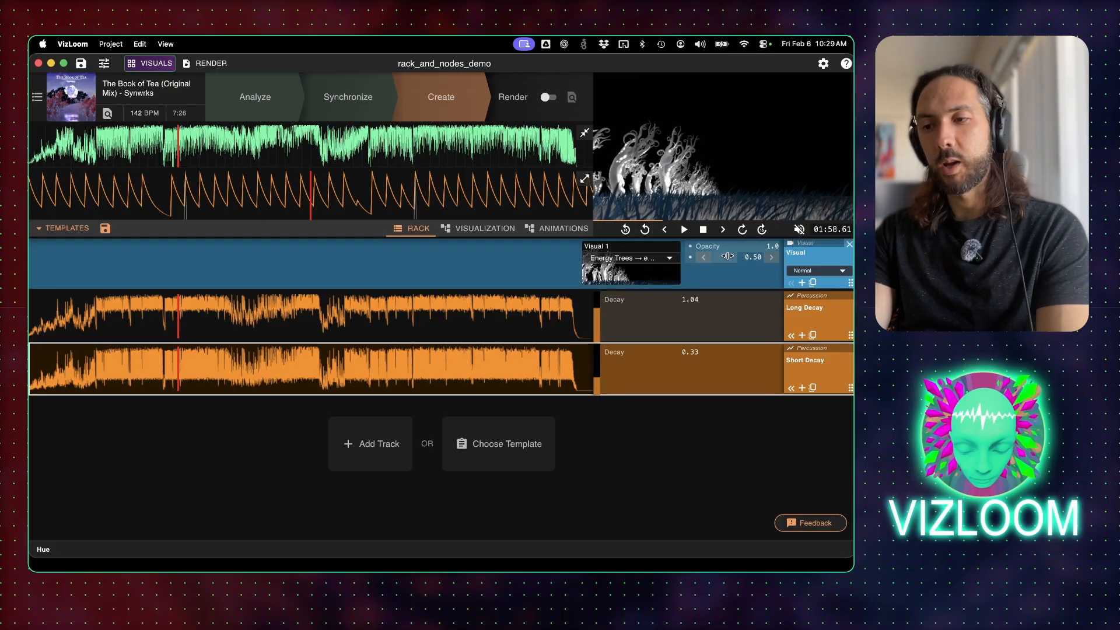
Animate the Visual track's Opacity with the Short Decay track.
{"action": "left_click", "coordinate": [690, 246]}
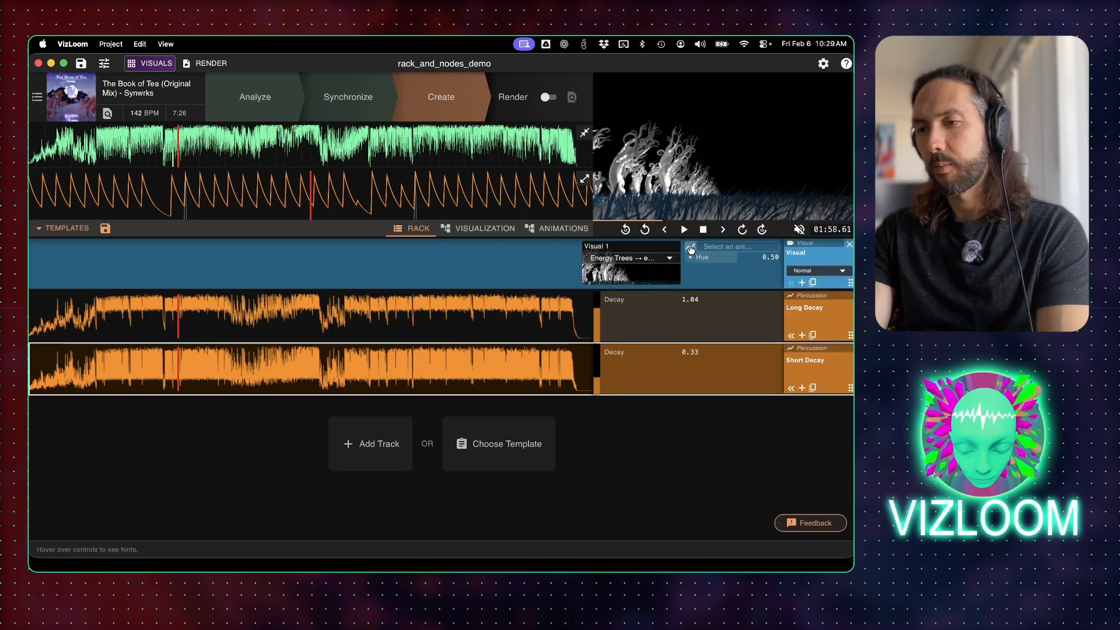
{"action": "left_click", "coordinate": [721, 245]}
{"action": "left_click", "coordinate": [718, 336]}
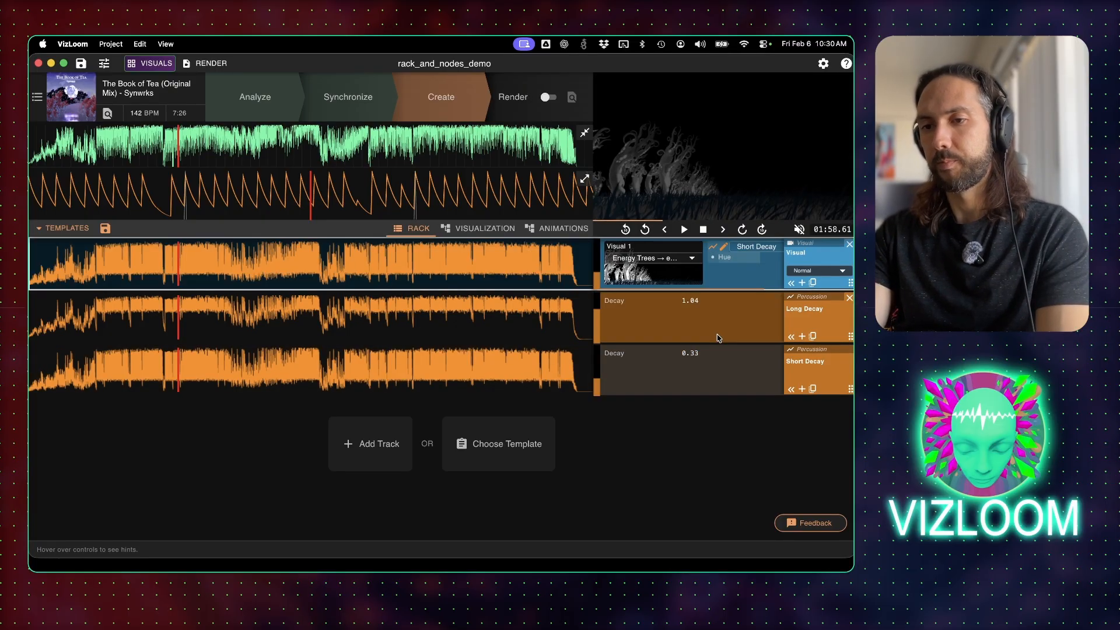
Play the song to preview the opacity animation, move the playhead to about 06:39 and select the Visual track.
{"action": "key", "text": "space"}
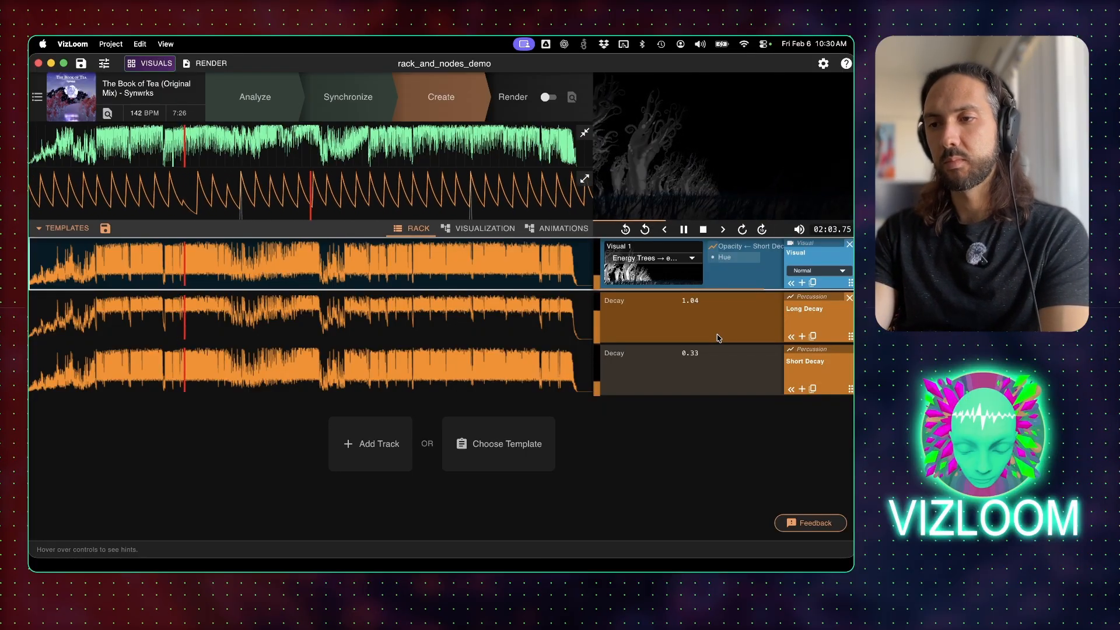
{"action": "key", "text": "space"}
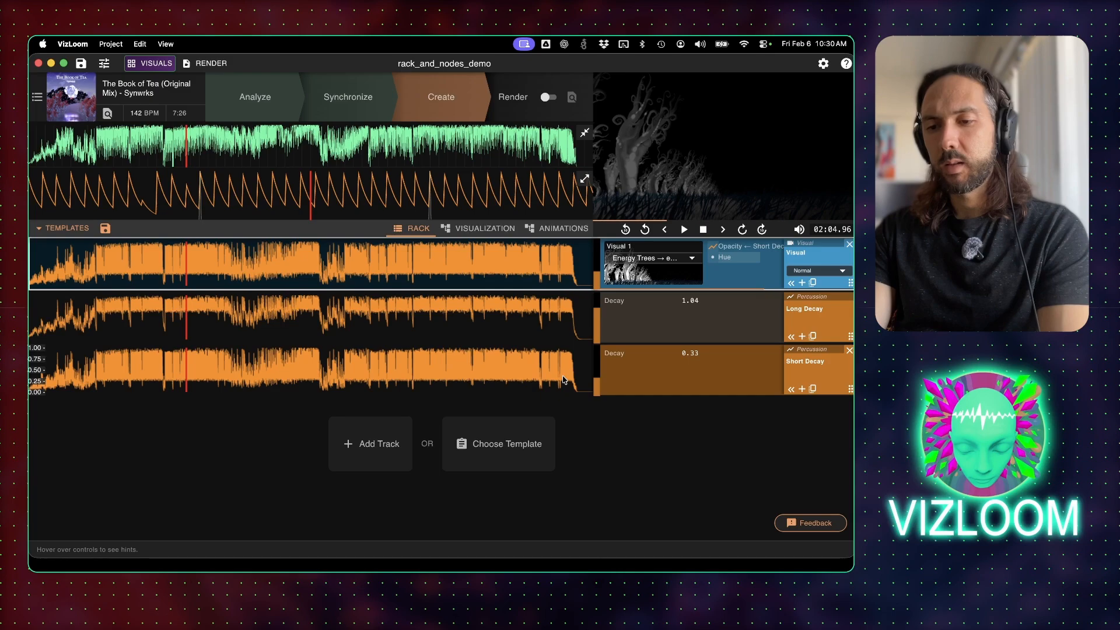
{"action": "left_click", "coordinate": [533, 380]}
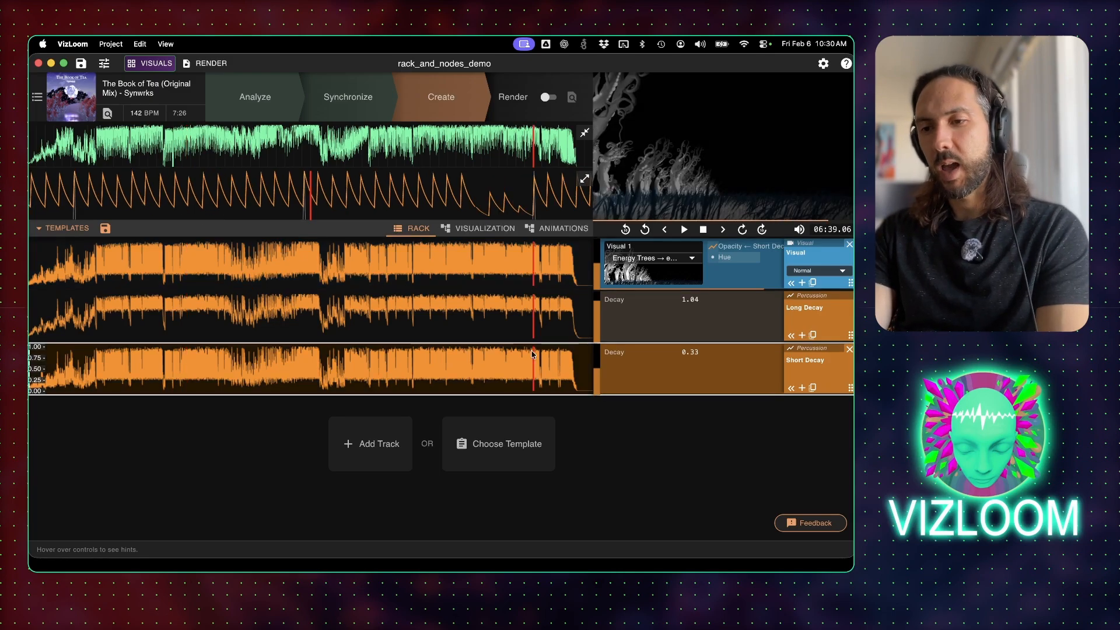
{"action": "left_click", "coordinate": [729, 276]}
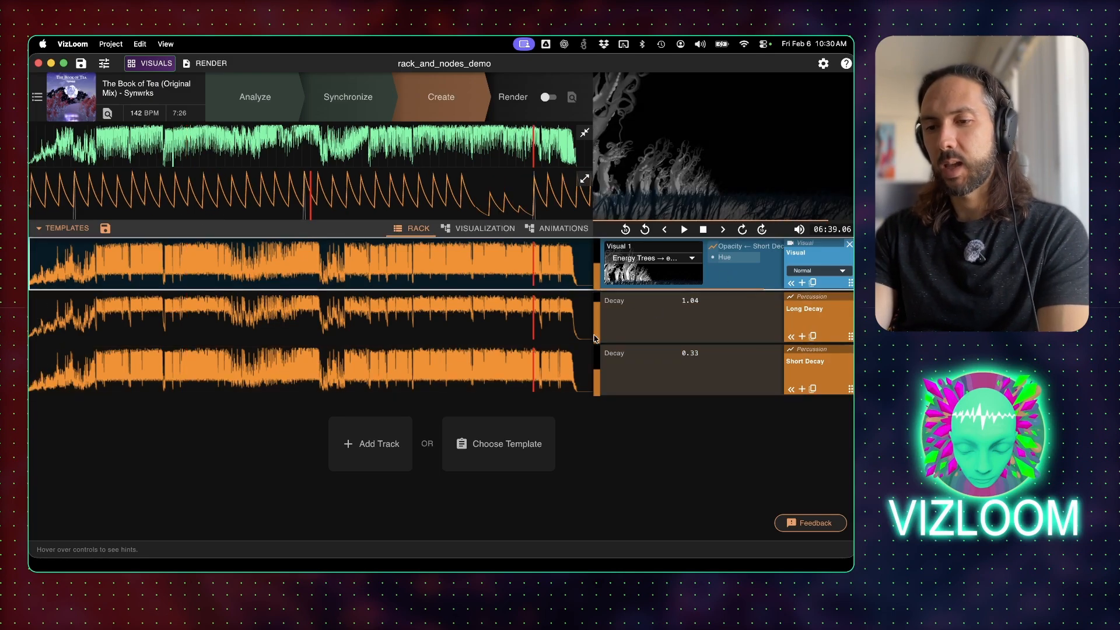
Add a second Visual track directly below the first and set its visual to Energy Trees → daylight.
{"action": "left_click", "coordinate": [393, 432]}
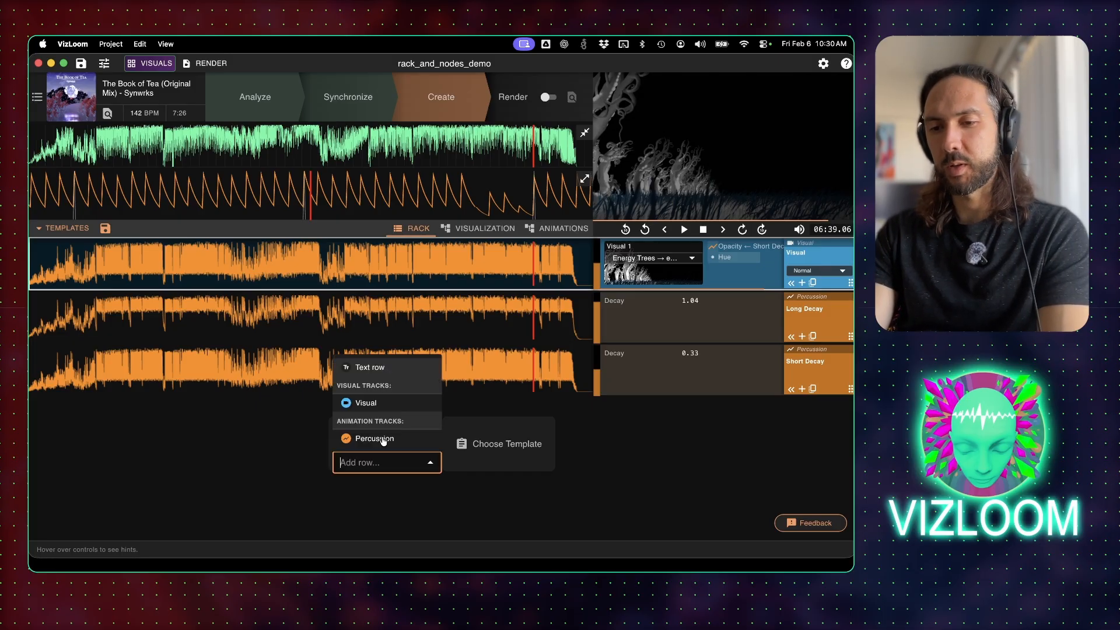
{"action": "left_click", "coordinate": [376, 404]}
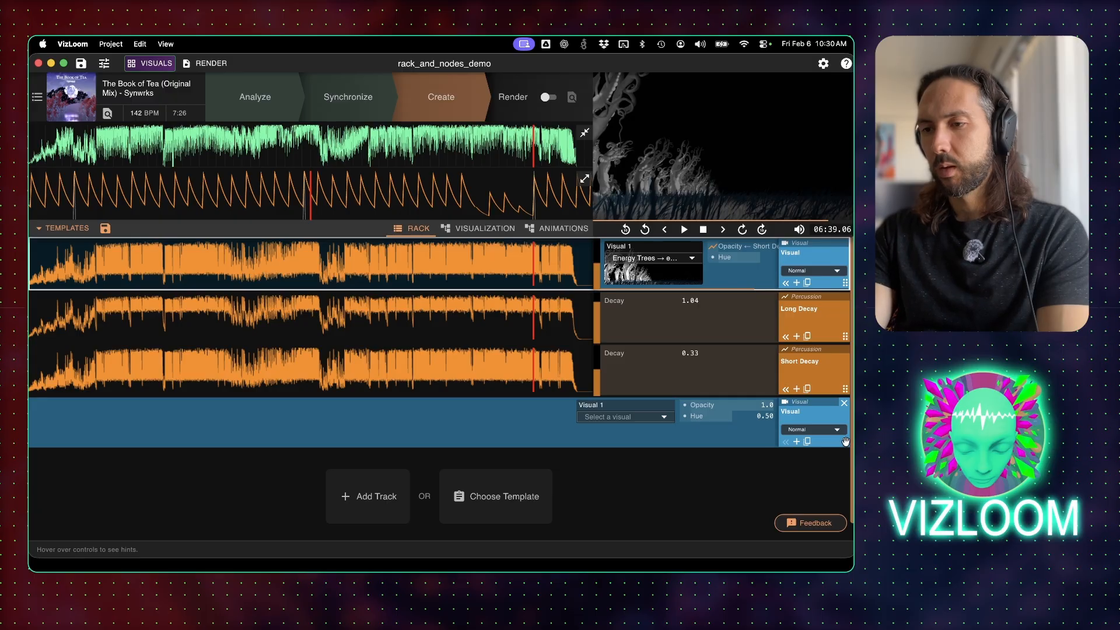
{"action": "left_click_drag", "start_coordinate": [845, 441], "coordinate": [846, 301]}
{"action": "left_click", "coordinate": [622, 311]}
{"action": "type", "text": "day"}
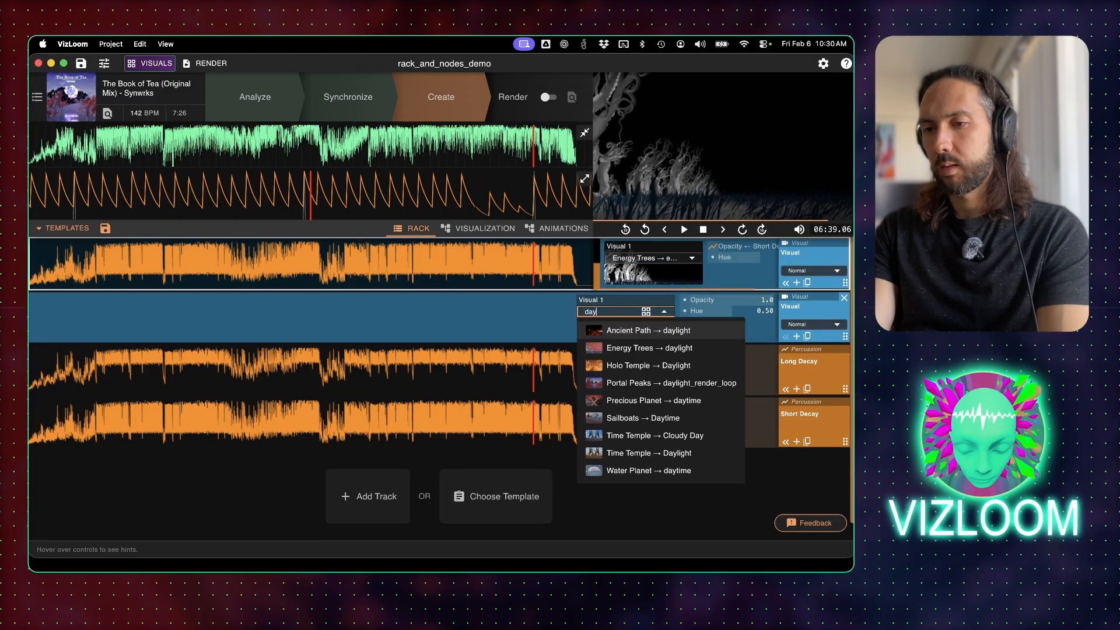
{"action": "key", "text": "Down"}
{"action": "key", "text": "Return"}
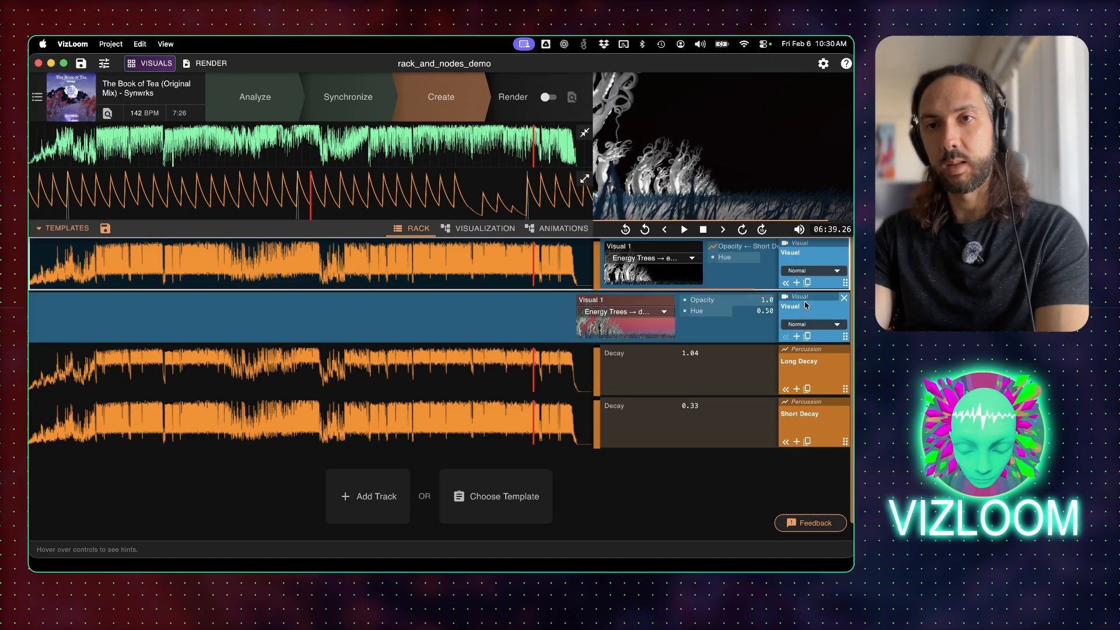
Set the first Visual track's blend mode to Add and play the song to preview the blended visuals.
{"action": "left_click", "coordinate": [812, 270]}
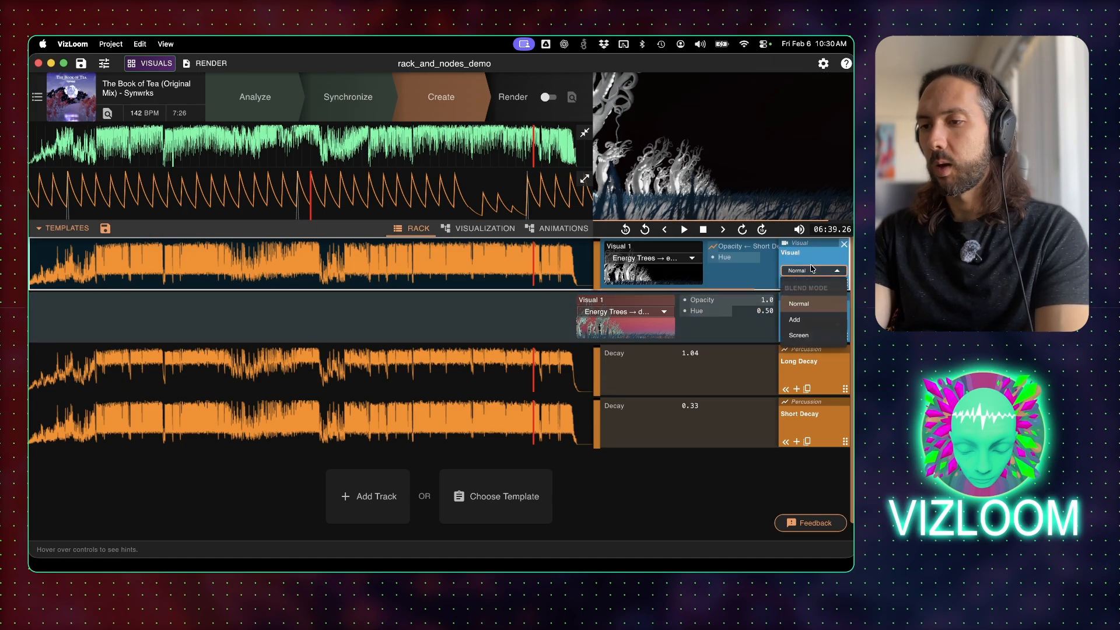
{"action": "left_click", "coordinate": [807, 322]}
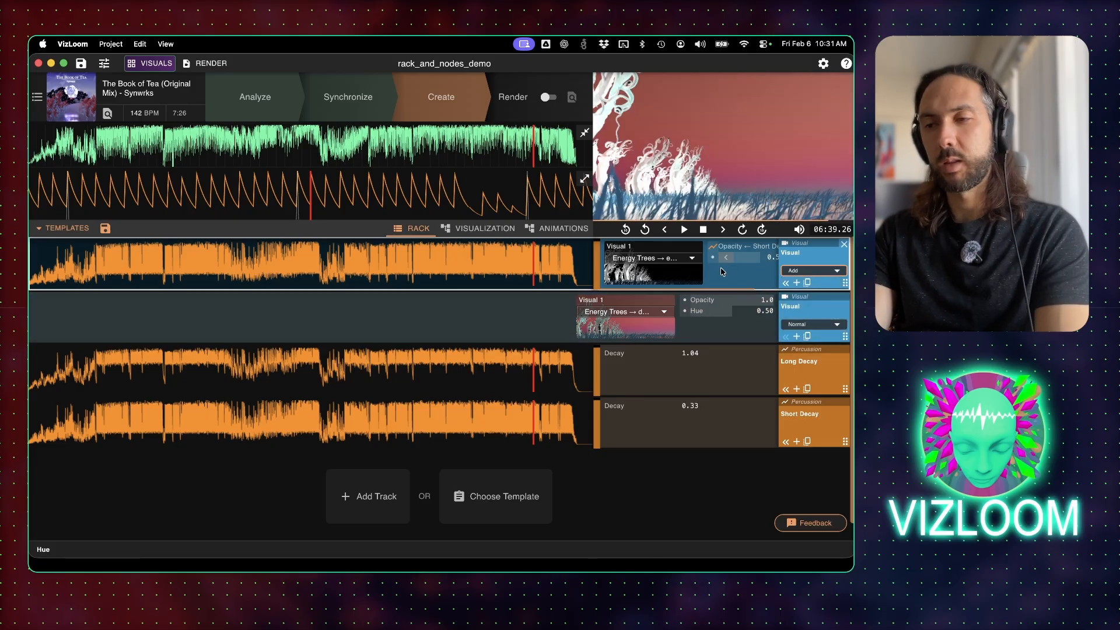
{"action": "key", "text": "space"}
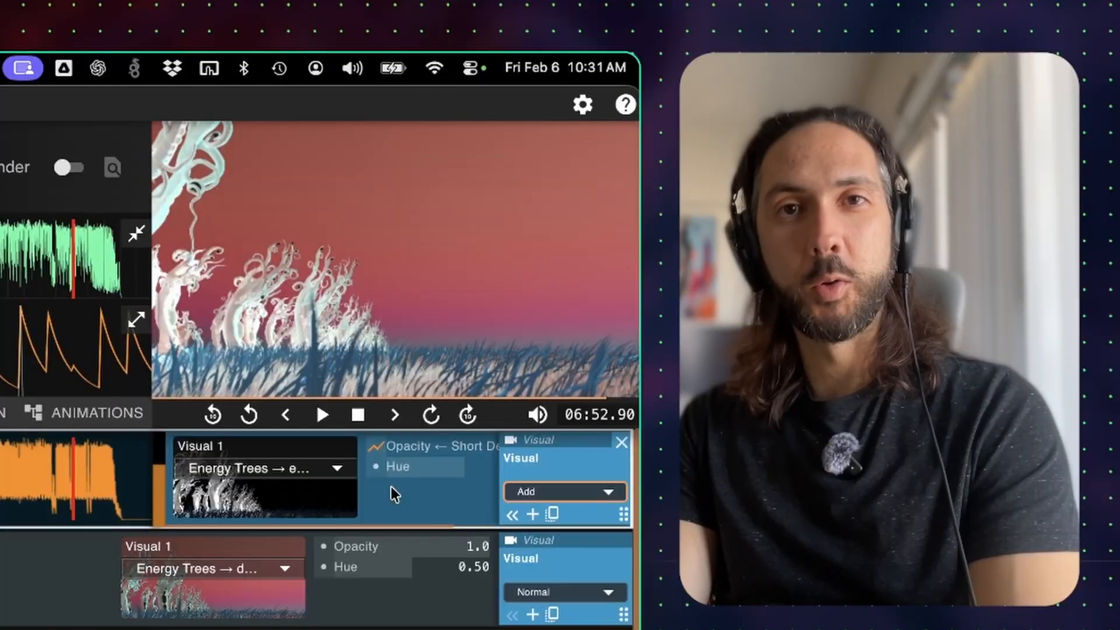
Set the second Visual track's Hue to 0.31 and preview the recoloured result in playback.
{"action": "left_click_drag", "start_coordinate": [408, 567], "coordinate": [394, 568]}
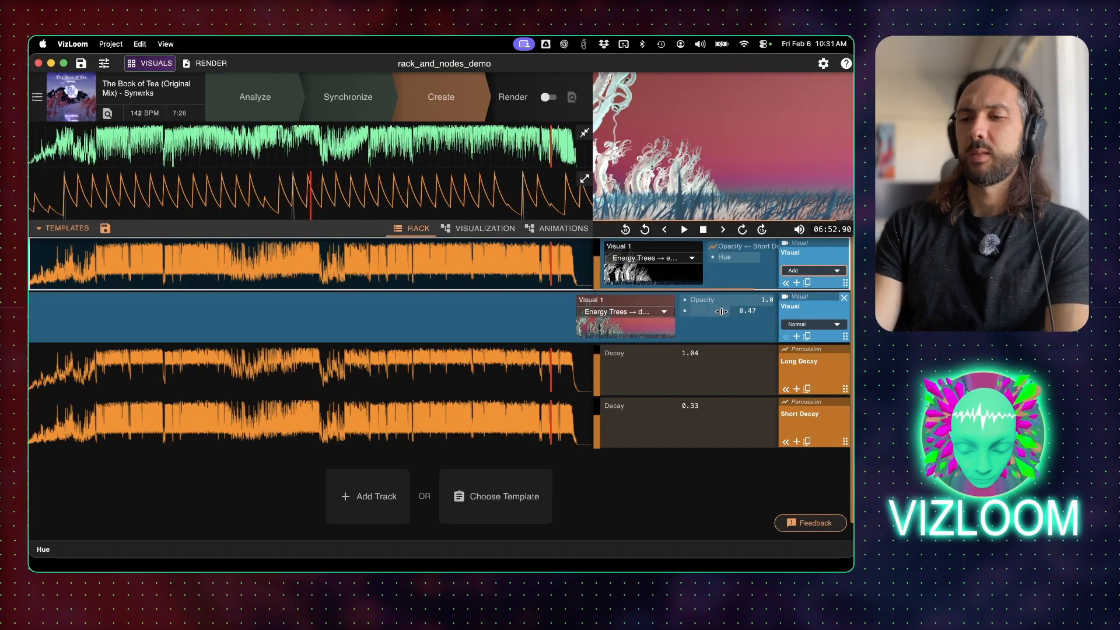
{"action": "left_click_drag", "start_coordinate": [722, 311], "coordinate": [705, 317]}
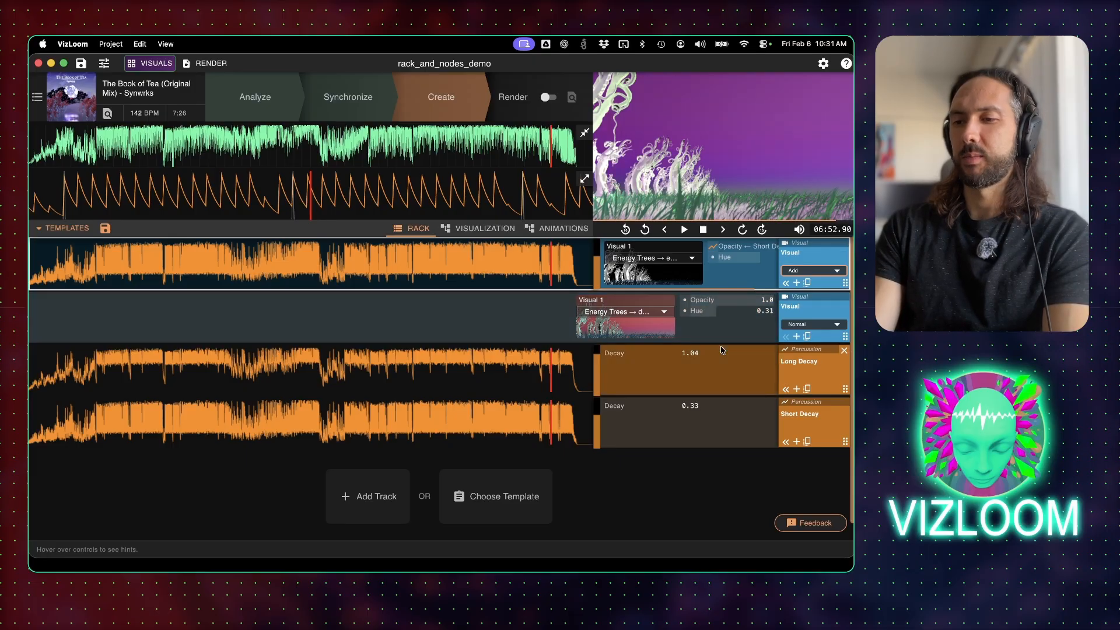
{"action": "key", "text": "space"}
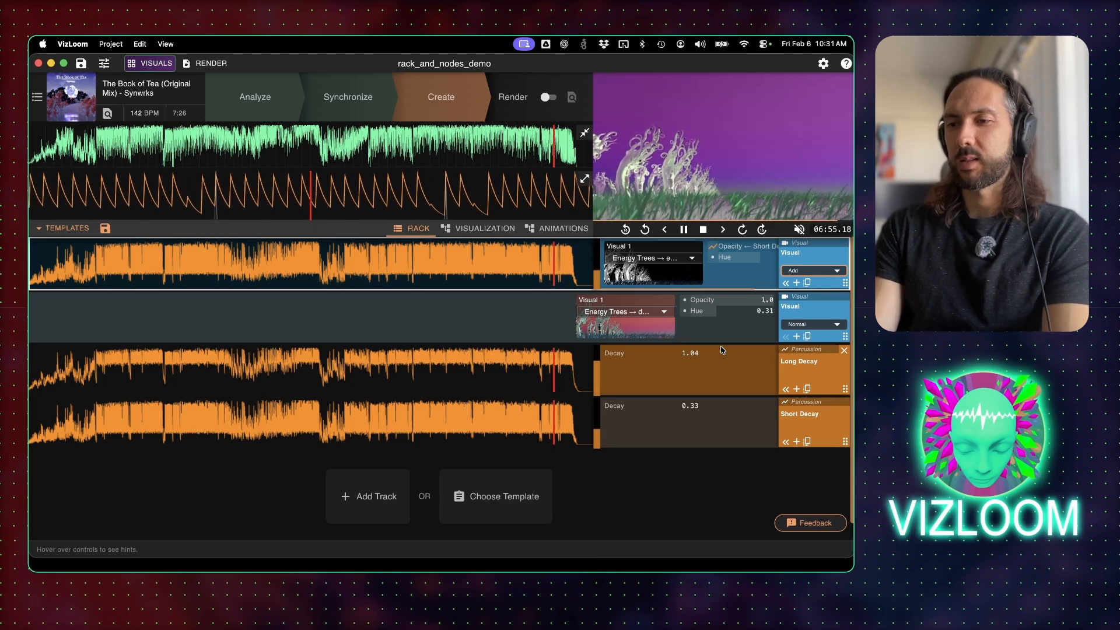
{"action": "key", "text": "space"}
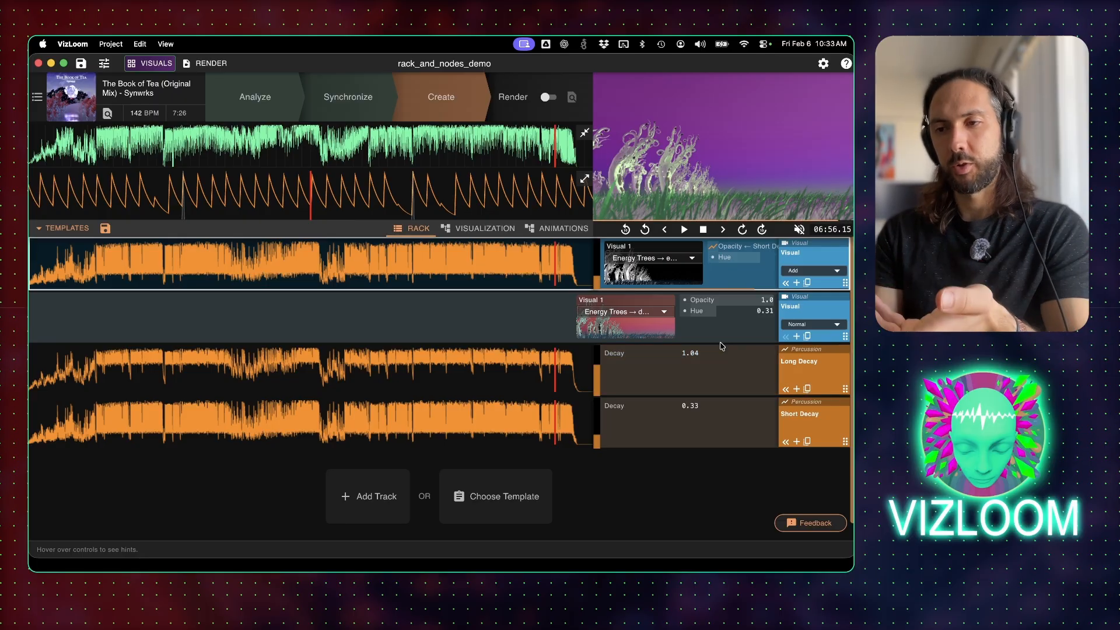
In the animations graph, add an Animation Track Inputs node in the free space above the Percussion nodes.
{"action": "left_click", "coordinate": [556, 229]}
{"action": "left_click_drag", "start_coordinate": [449, 294], "coordinate": [465, 404]}
{"action": "key", "text": "shift+a"}
{"action": "type", "text": "input"}
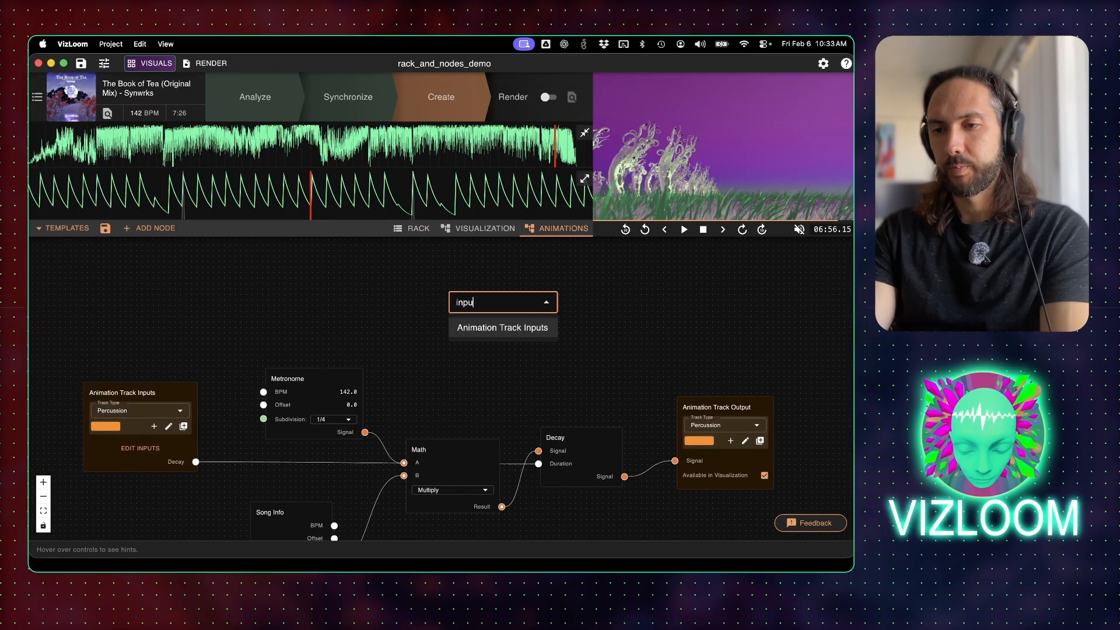
{"action": "key", "text": "Return"}
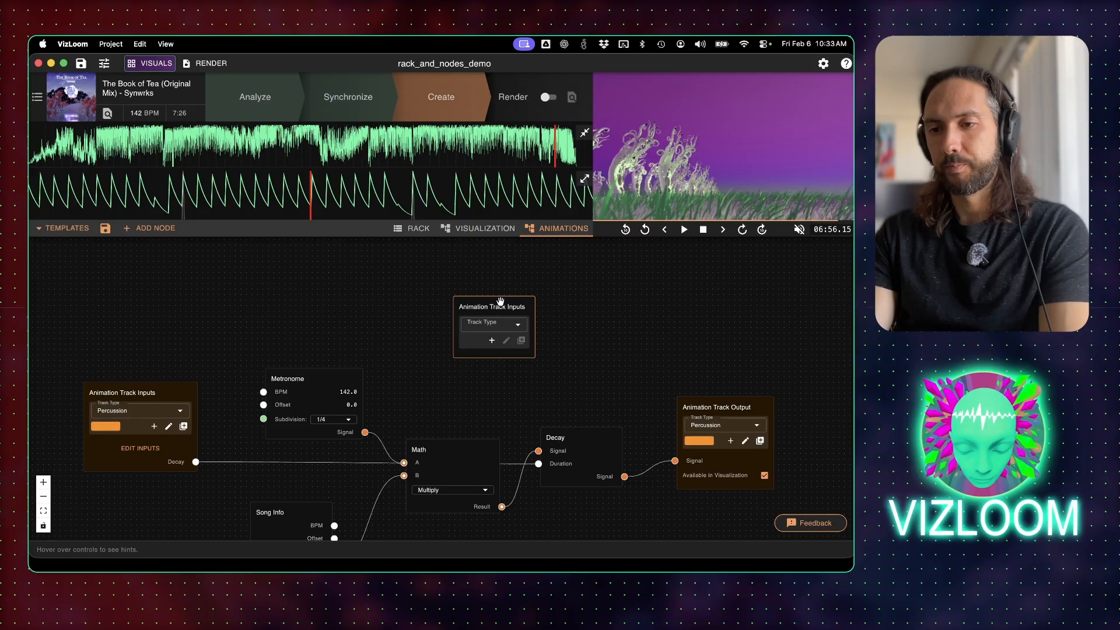
{"action": "left_click_drag", "start_coordinate": [499, 303], "coordinate": [238, 265]}
Add an Animation Track Output node and place it across from the new Animation Track Inputs node.
{"action": "key", "text": "shift+a"}
{"action": "type", "text": "out"}
{"action": "key", "text": "Return"}
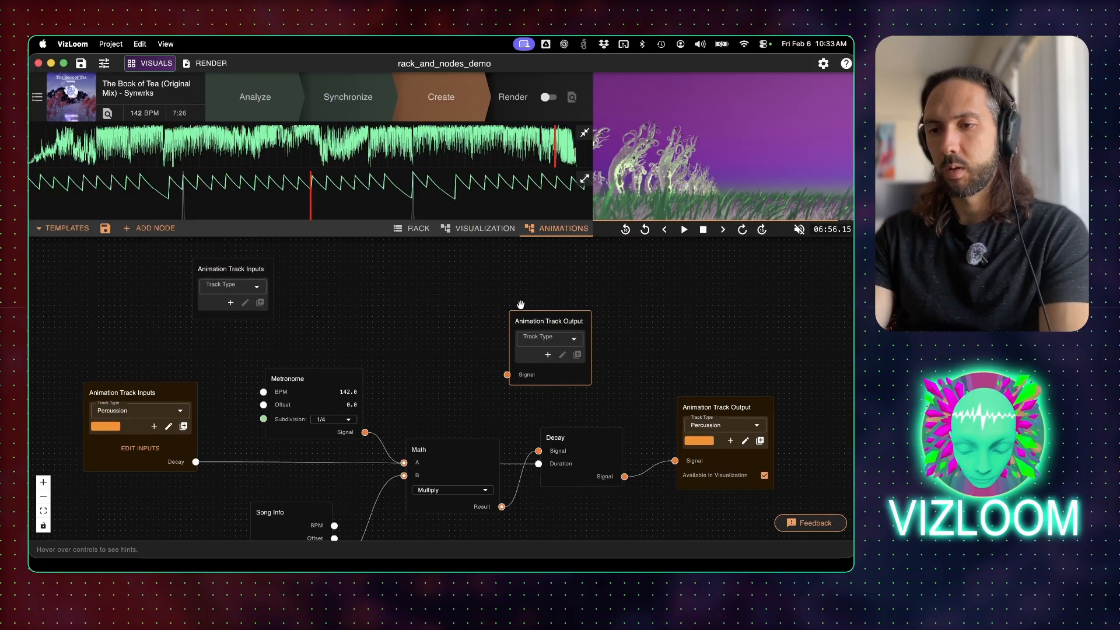
{"action": "left_click_drag", "start_coordinate": [531, 316], "coordinate": [588, 269]}
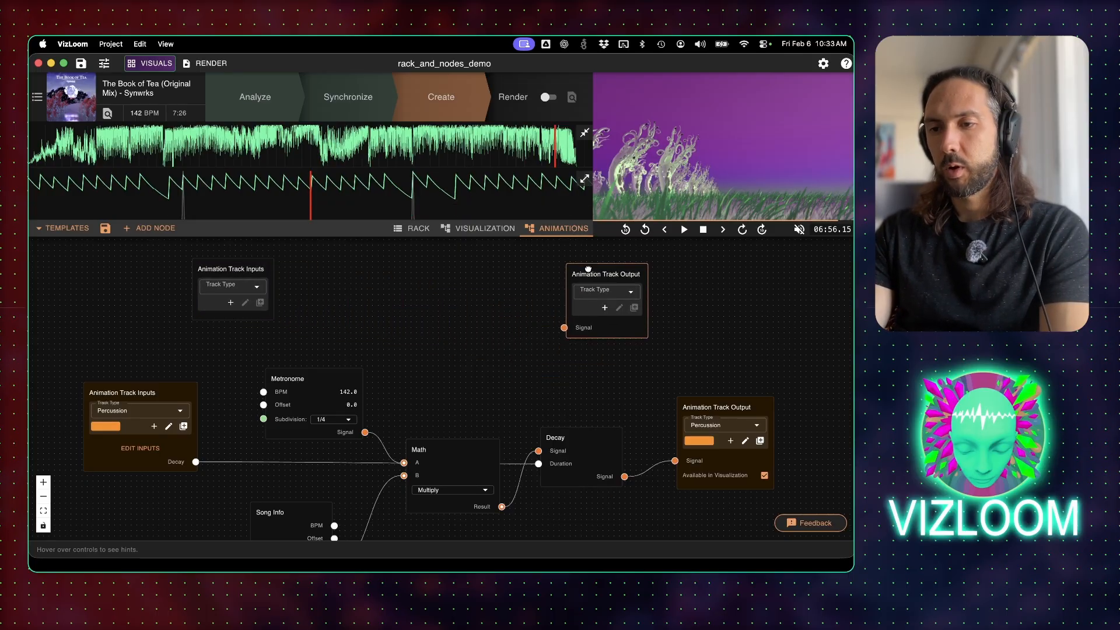
Create a new animation track type named Song Structure on the new output node and give it a purple colour.
{"action": "left_click", "coordinate": [606, 308]}
{"action": "type", "text": "Song Structure"}
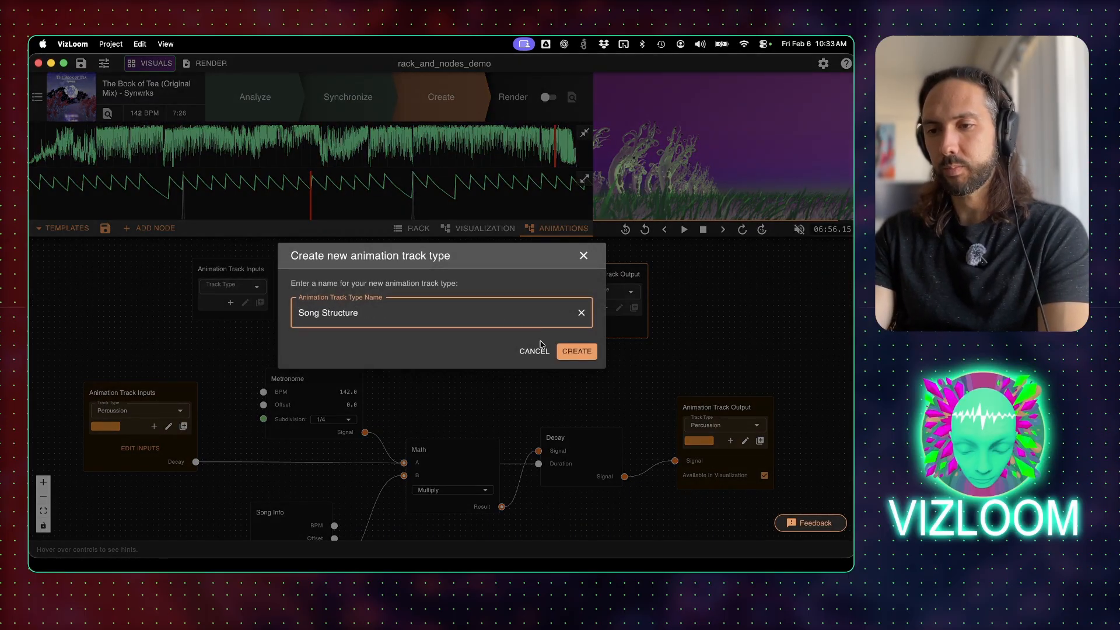
{"action": "left_click", "coordinate": [575, 351]}
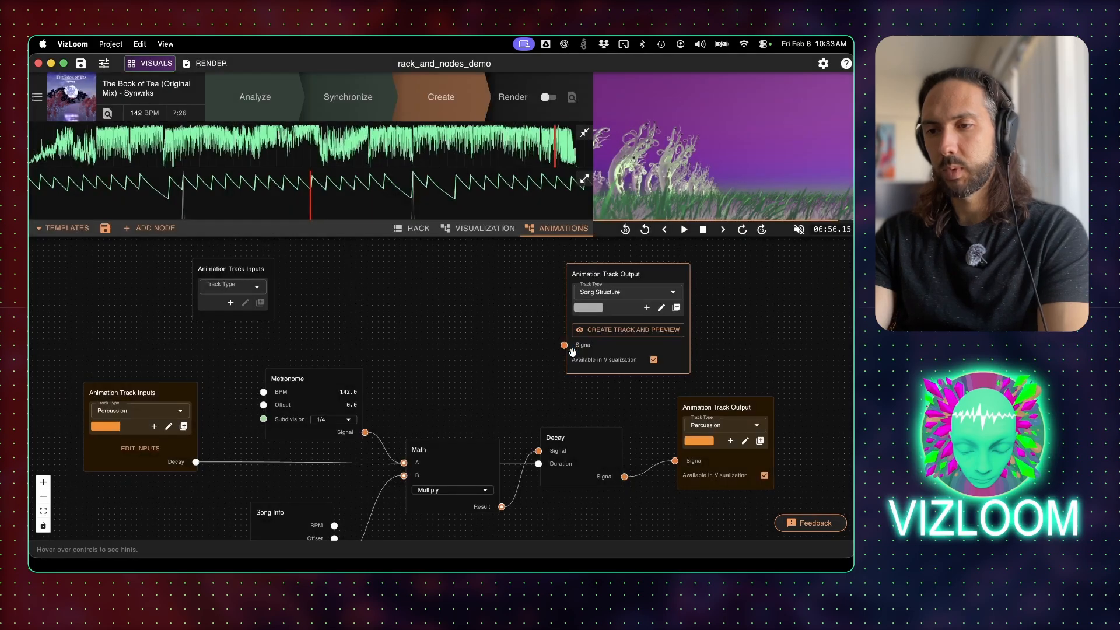
{"action": "left_click", "coordinate": [589, 309]}
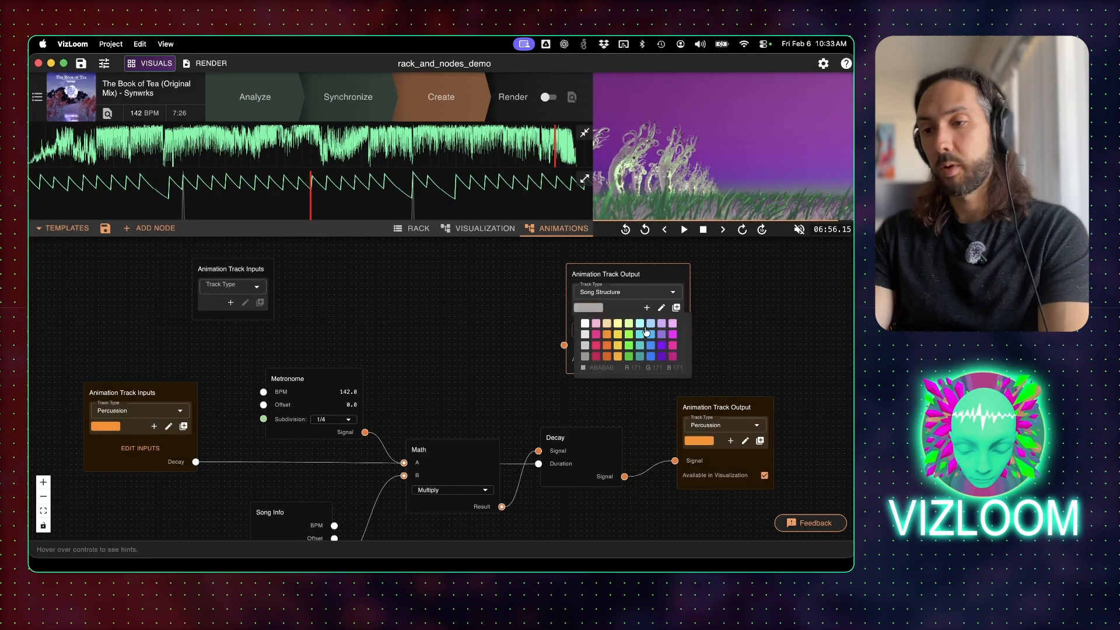
{"action": "left_click", "coordinate": [662, 336]}
{"action": "left_click", "coordinate": [476, 304]}
Assign the Song Structure type to the new Animation Track Inputs node and spread the two Song Structure nodes farther apart.
{"action": "left_click", "coordinate": [232, 287]}
{"action": "left_click", "coordinate": [216, 330]}
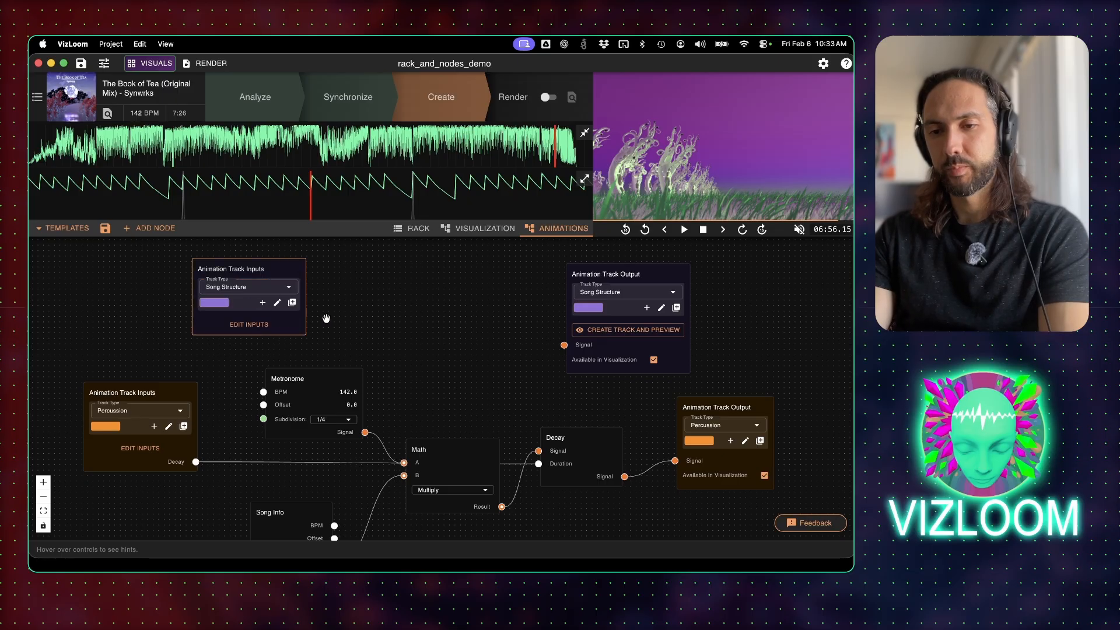
{"action": "scroll", "coordinate": [326, 318], "scroll_direction": "down", "scroll_amount": 1}
{"action": "left_click_drag", "start_coordinate": [587, 280], "coordinate": [623, 267]}
{"action": "left_click_drag", "start_coordinate": [269, 276], "coordinate": [169, 266]}
Add a Keyframes input to the Song Structure track inputs.
{"action": "left_click", "coordinate": [155, 318]}
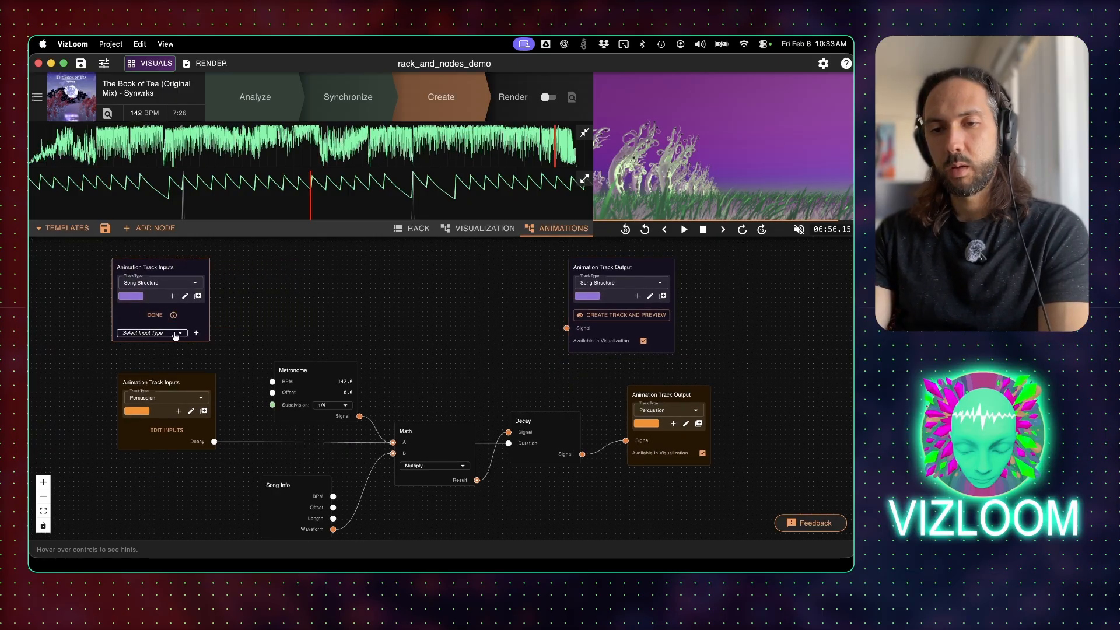
{"action": "left_click", "coordinate": [153, 332]}
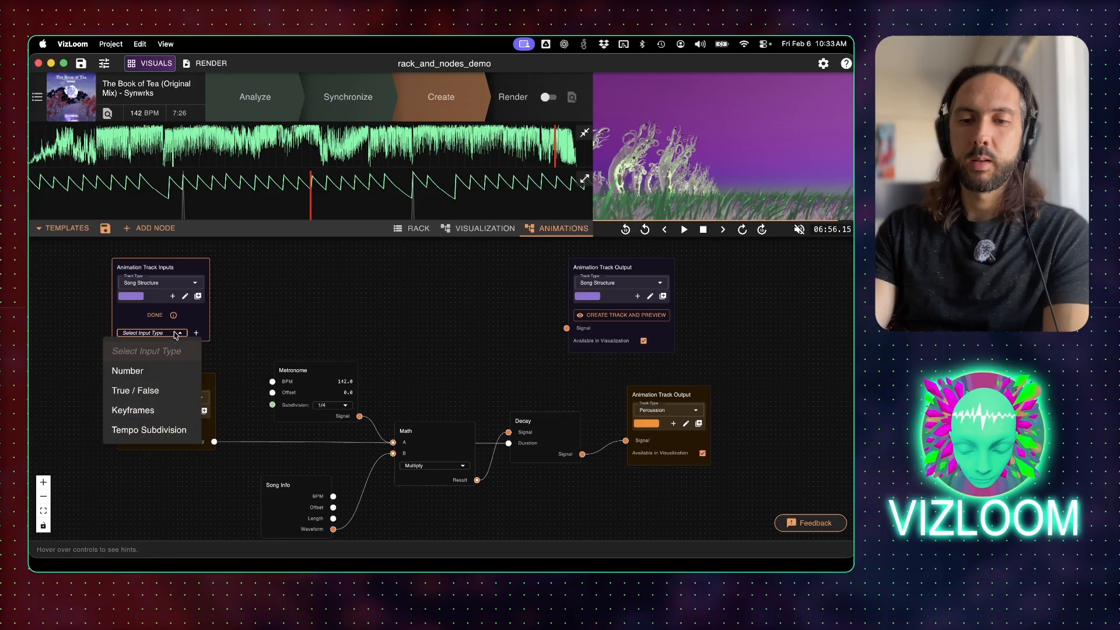
{"action": "left_click", "coordinate": [149, 412]}
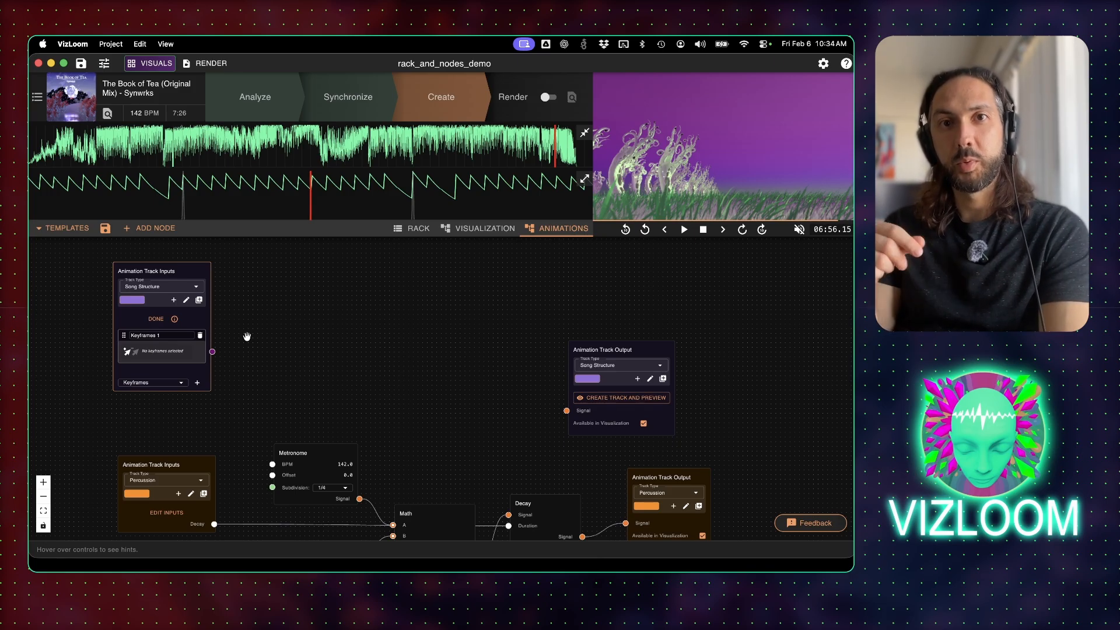
Add a Pulses node and place it beside the Song Structure inputs node.
{"action": "double_click", "coordinate": [246, 336]}
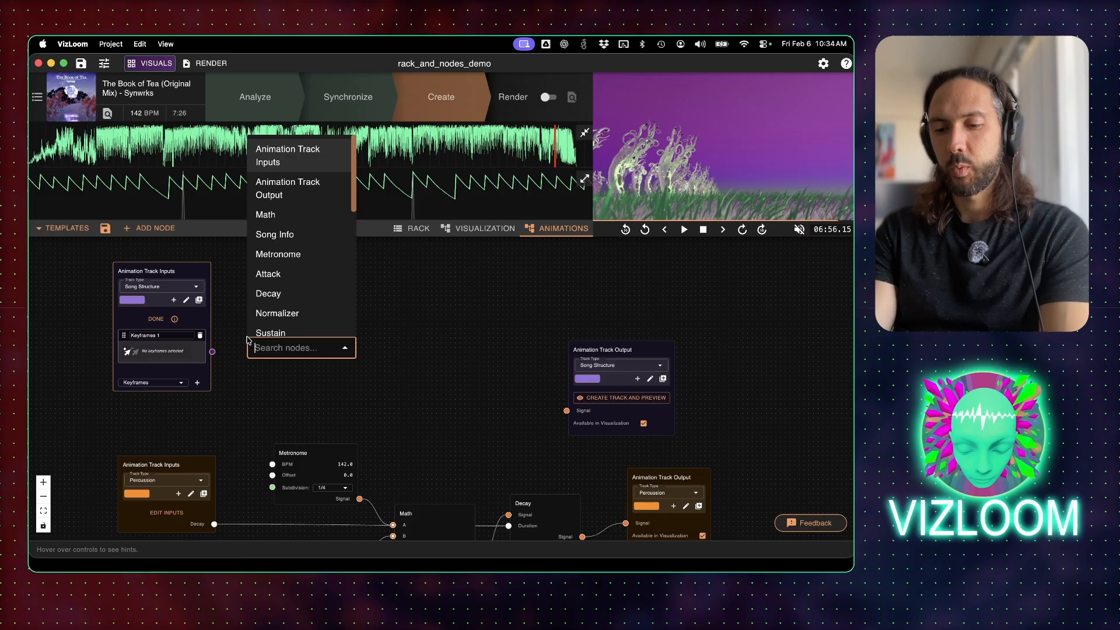
{"action": "type", "text": "pul"}
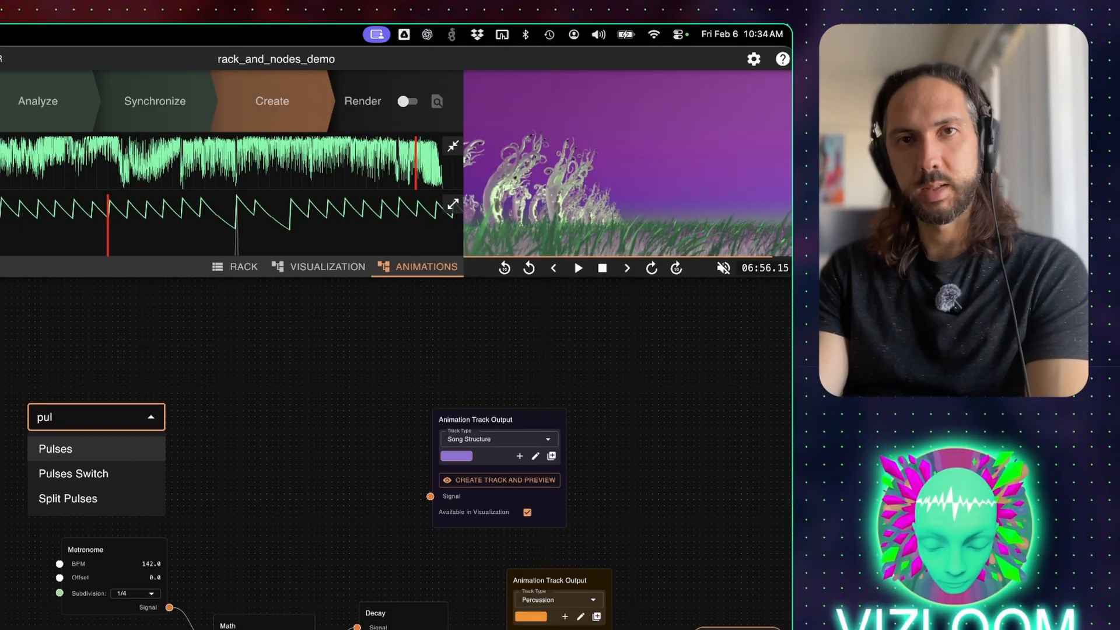
{"action": "key", "text": "Return"}
{"action": "left_click_drag", "start_coordinate": [103, 428], "coordinate": [99, 366]}
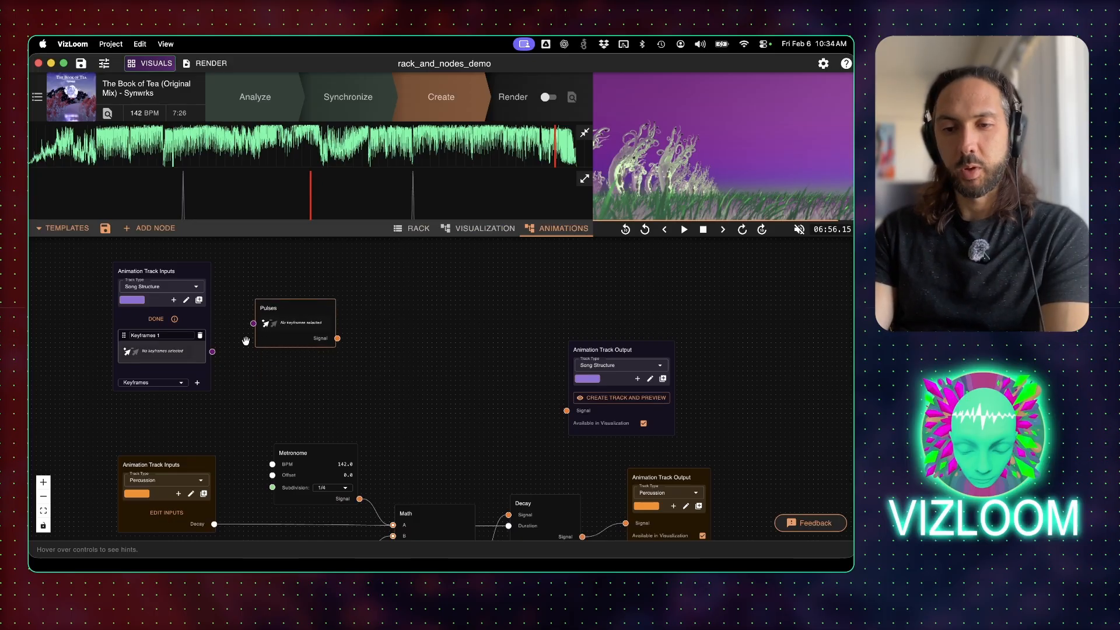
Connect the Keyframes 1 input to the Pulses node, and compare the Metronome and Pulses signals in the preview.
{"action": "left_click_drag", "start_coordinate": [212, 352], "coordinate": [252, 325]}
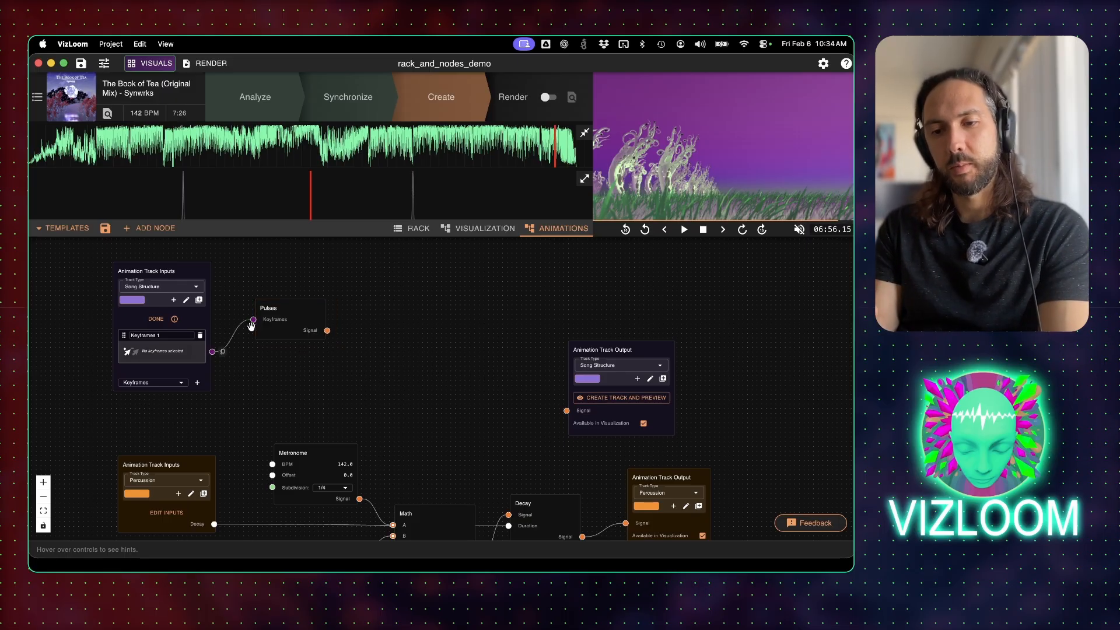
{"action": "left_click", "coordinate": [324, 452]}
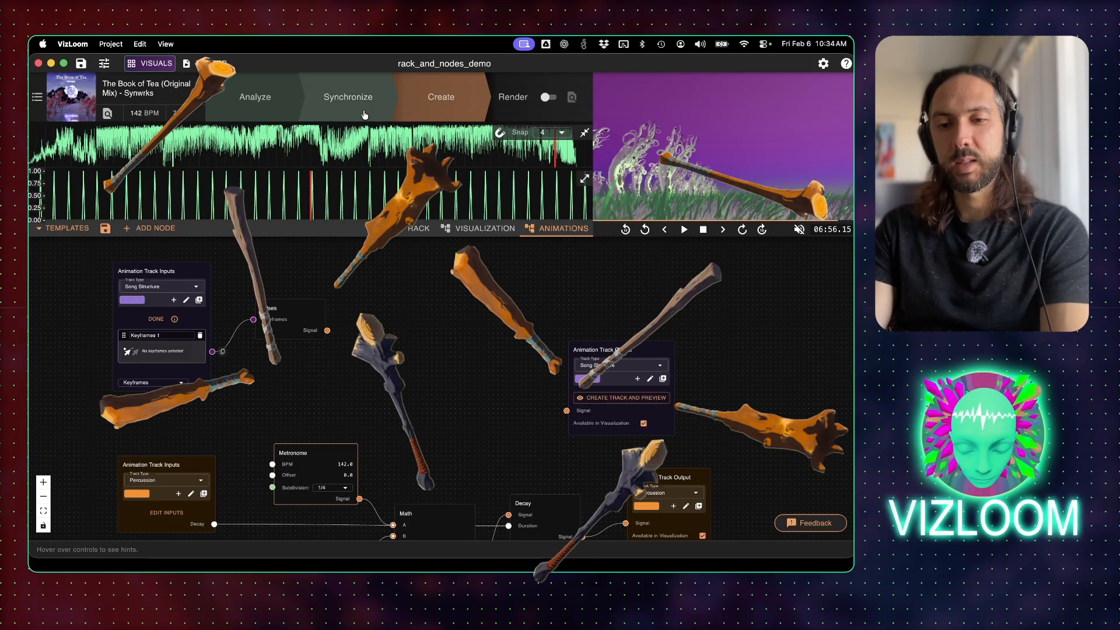
{"action": "left_click", "coordinate": [285, 312]}
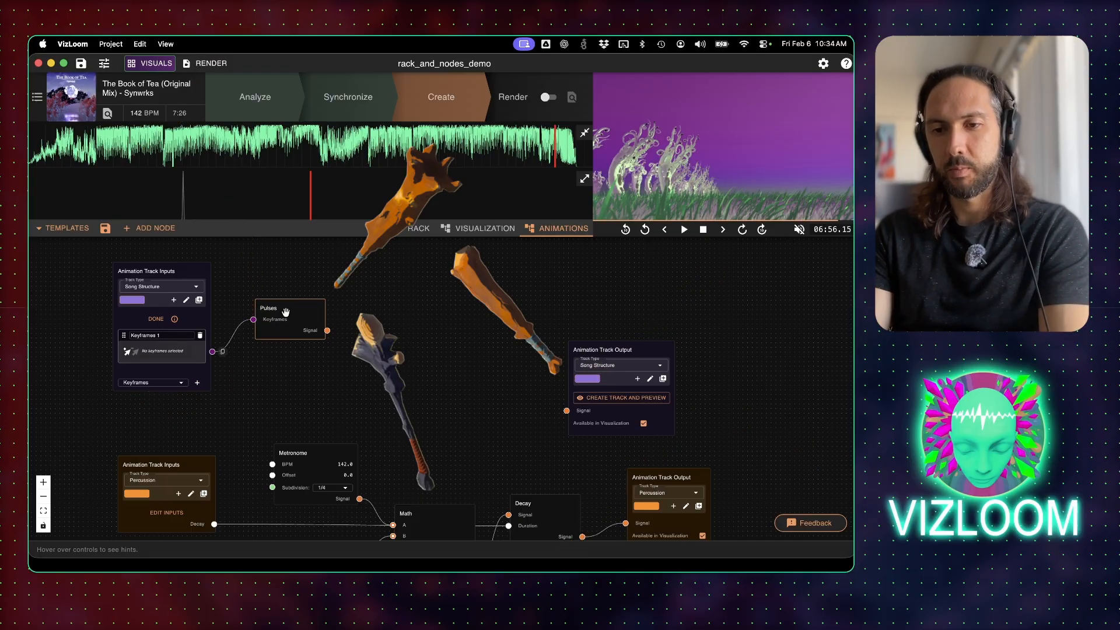
Pick three song-section keyframes for Keyframes 1 on the song waveform, at 54.07, 229.83 and 270.40 seconds.
{"action": "left_click", "coordinate": [129, 357]}
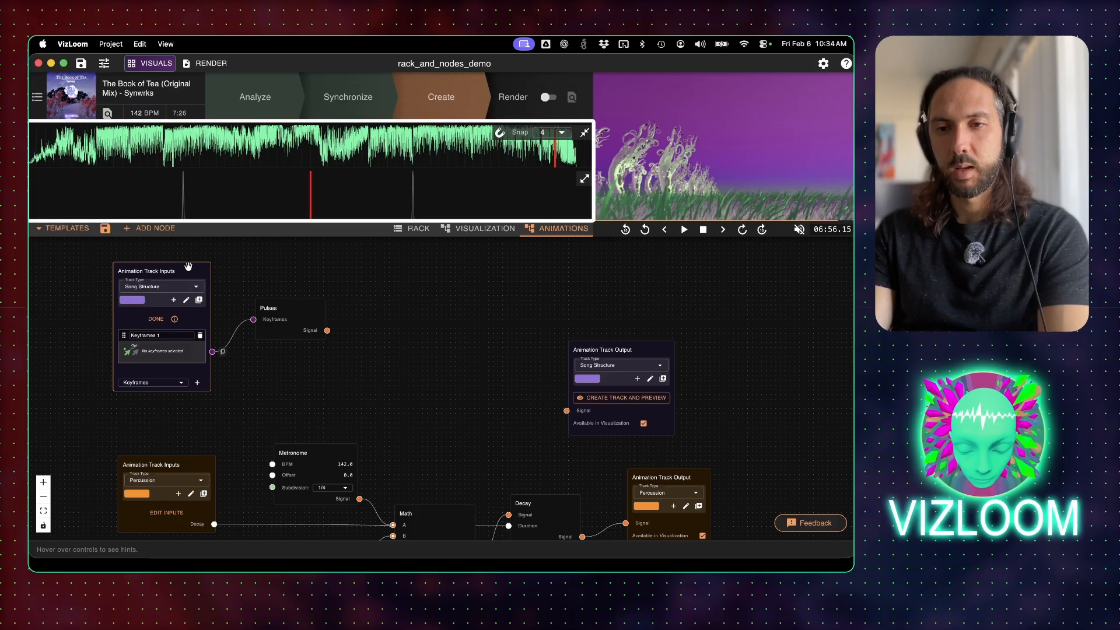
{"action": "left_click", "coordinate": [98, 149]}
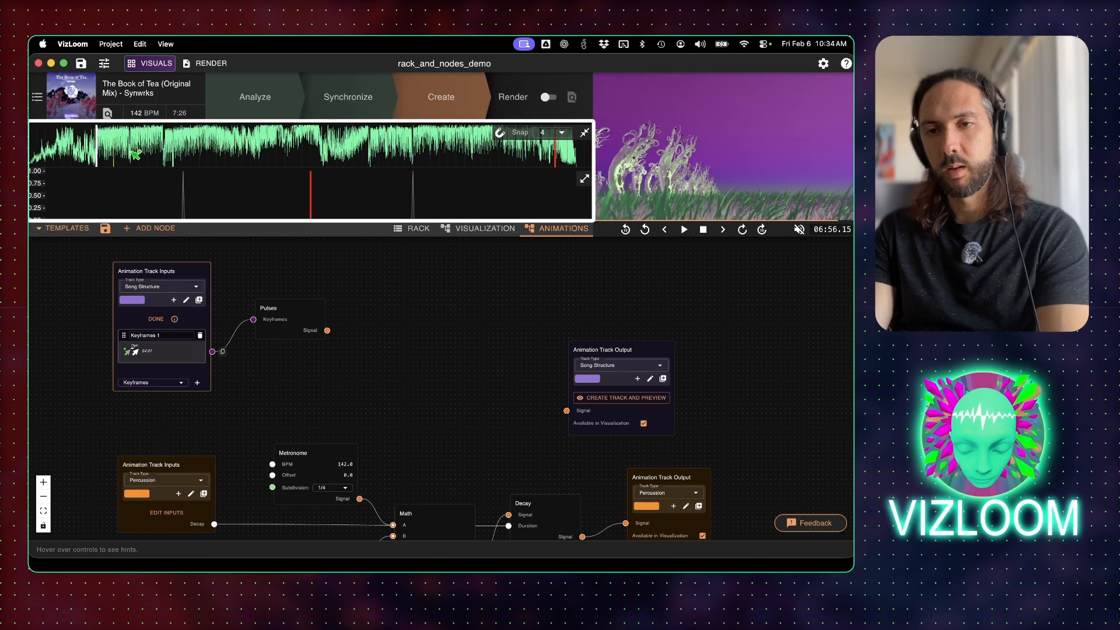
{"action": "left_click", "coordinate": [320, 151]}
{"action": "left_click", "coordinate": [371, 150]}
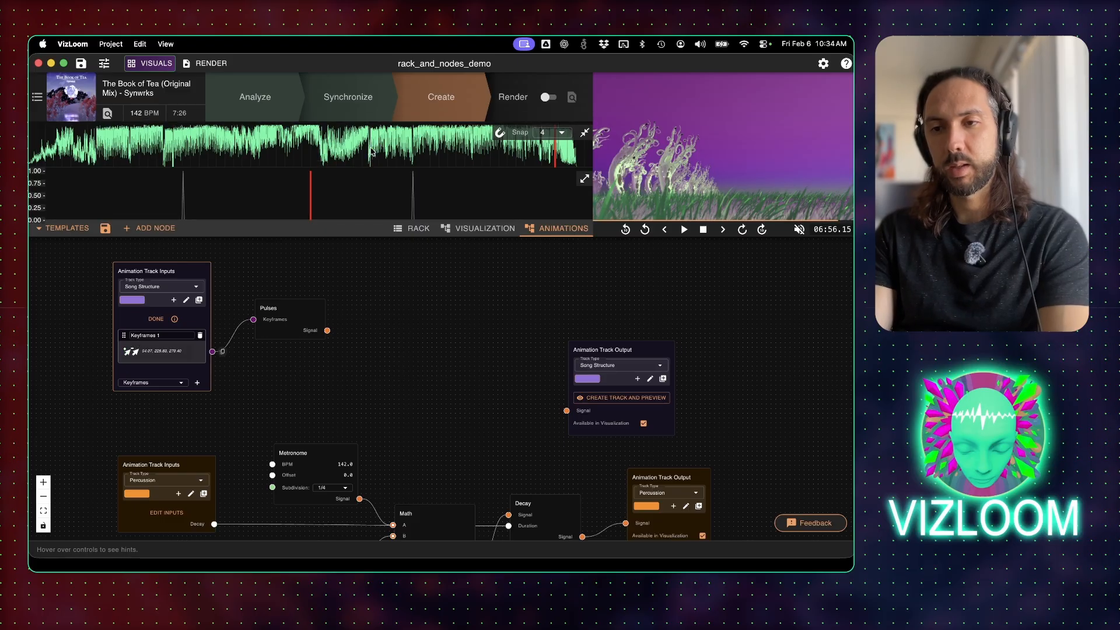
{"action": "left_click", "coordinate": [152, 336]}
{"action": "scroll", "coordinate": [151, 336], "scroll_direction": "up", "scroll_amount": 5}
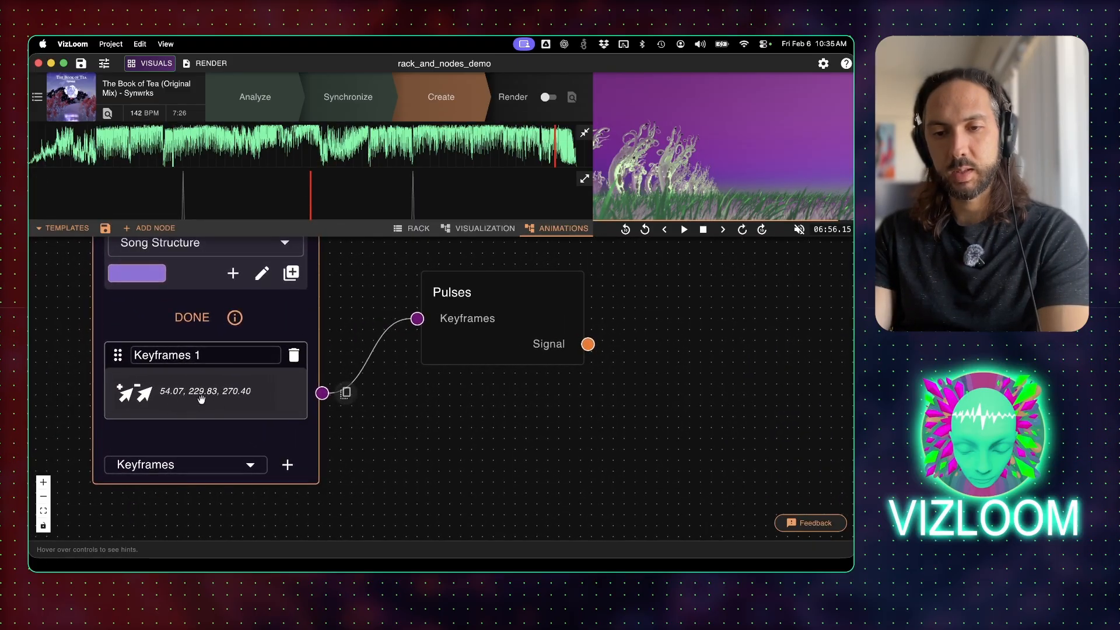
{"action": "scroll", "coordinate": [217, 398], "scroll_direction": "down", "scroll_amount": 5}
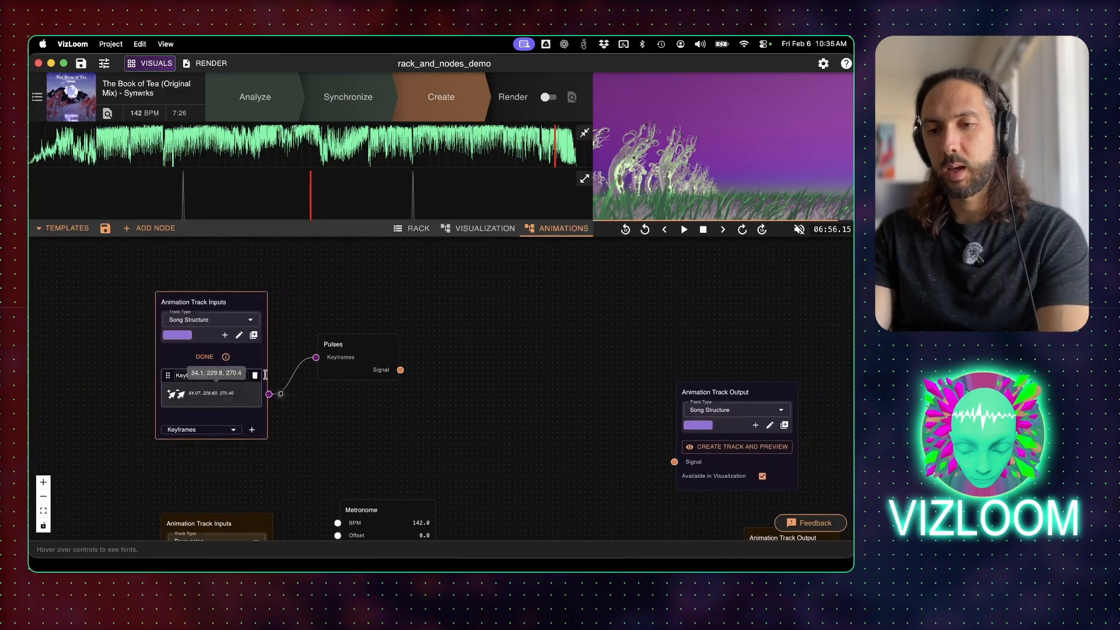
Preview the Pulses signal by briefly playing the song from about 4:28, just before the third keyframe.
{"action": "left_click", "coordinate": [369, 344]}
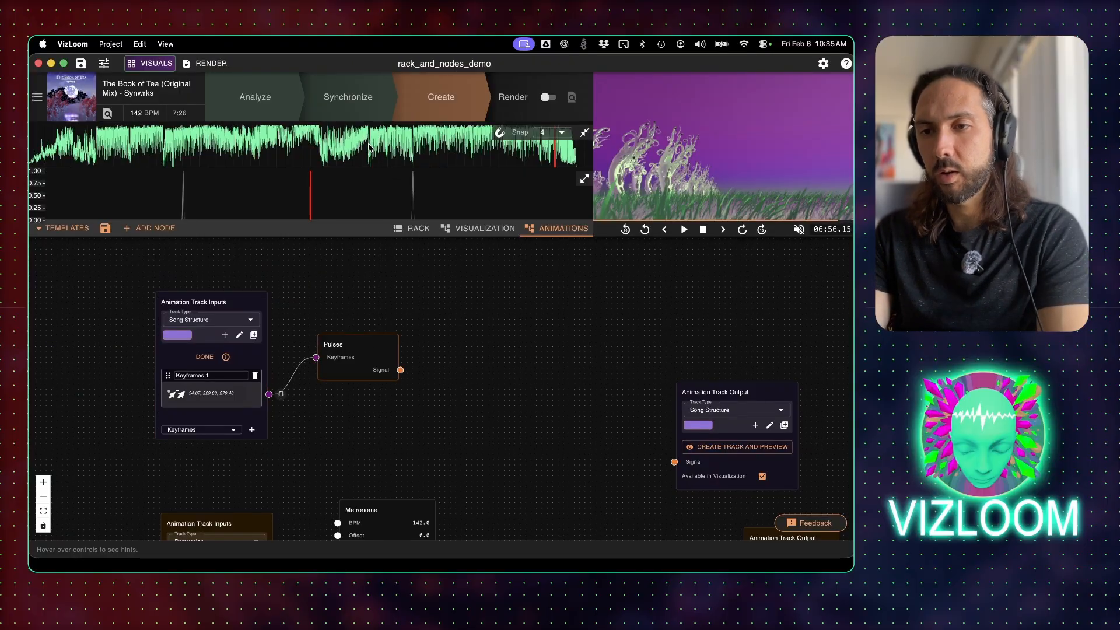
{"action": "left_click", "coordinate": [369, 146]}
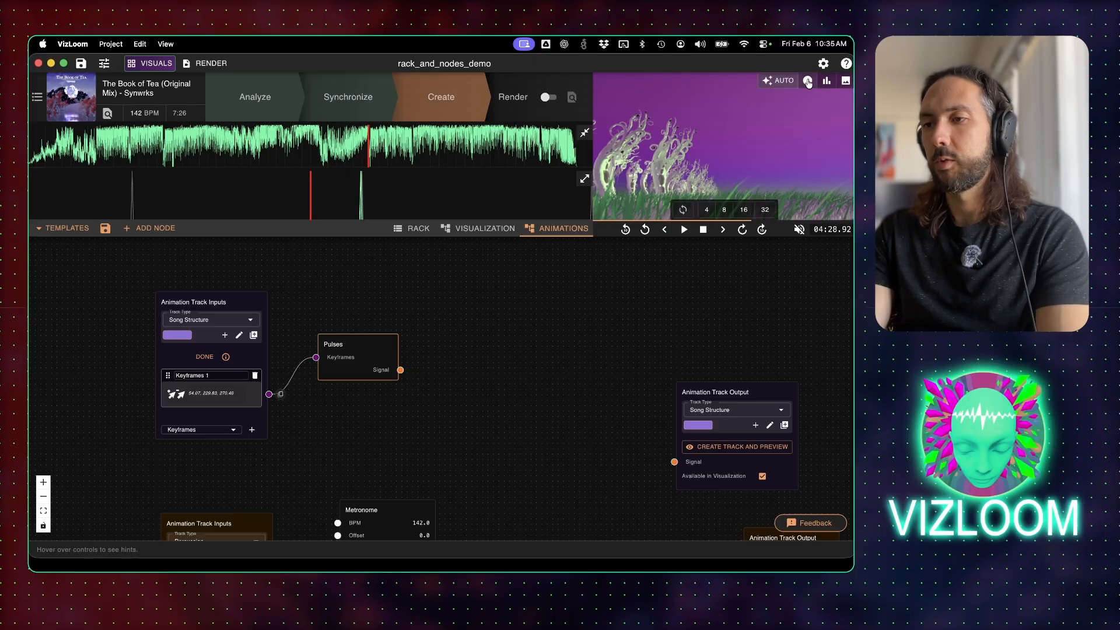
{"action": "key", "text": "space"}
{"action": "key", "text": "space"}
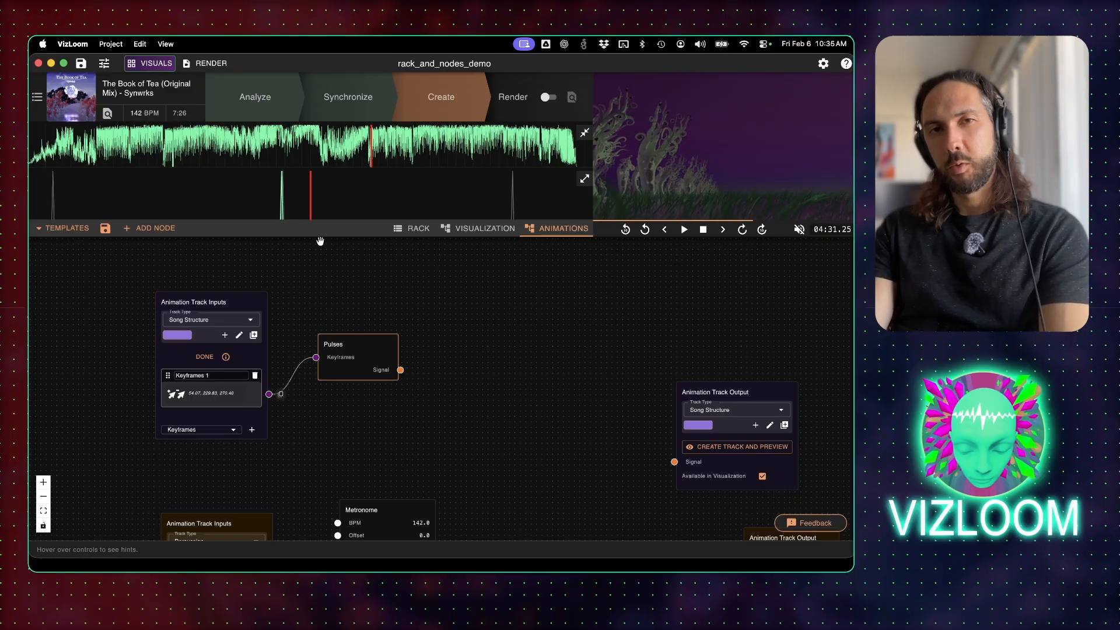
Add a Pulses Switch node beside the Pulses node and feed it the Pulses signal.
{"action": "left_click", "coordinate": [448, 366]}
{"action": "double_click", "coordinate": [448, 364]}
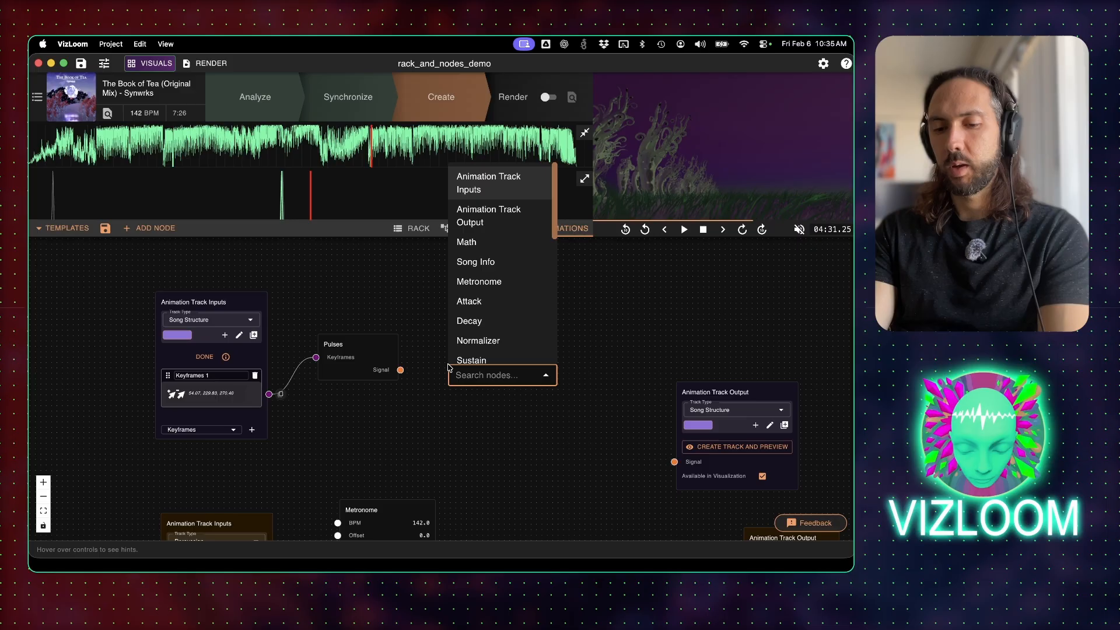
{"action": "type", "text": "swi"}
{"action": "key", "text": "Return"}
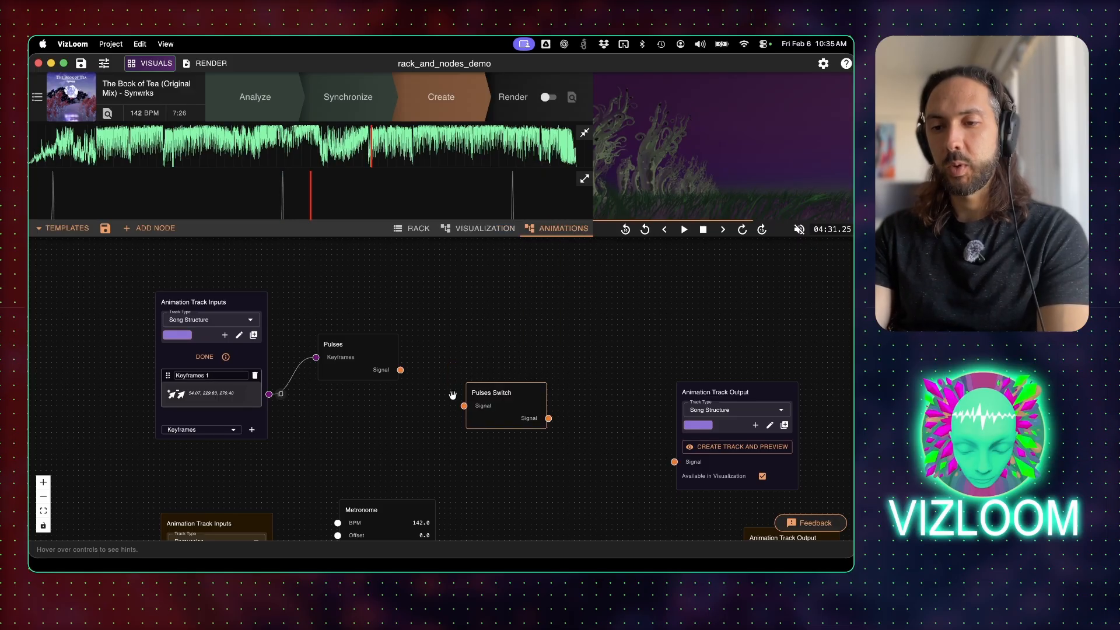
{"action": "left_click_drag", "start_coordinate": [507, 393], "coordinate": [442, 375]}
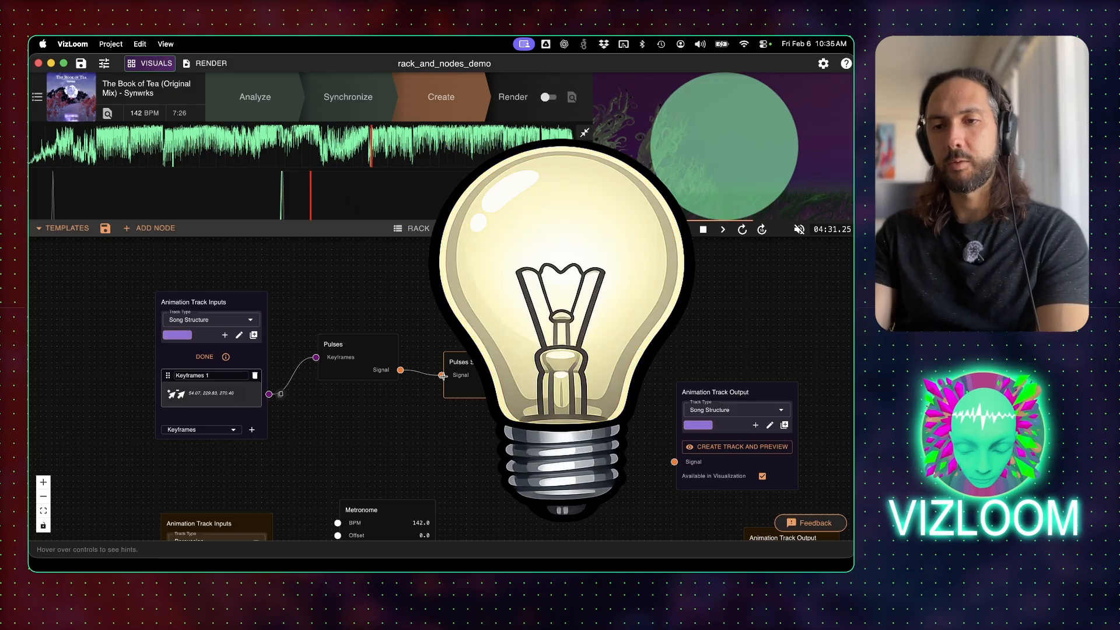
Show the whole song in the signal preview and connect the Pulses Switch signal to the Song Structure output.
{"action": "left_click", "coordinate": [587, 183]}
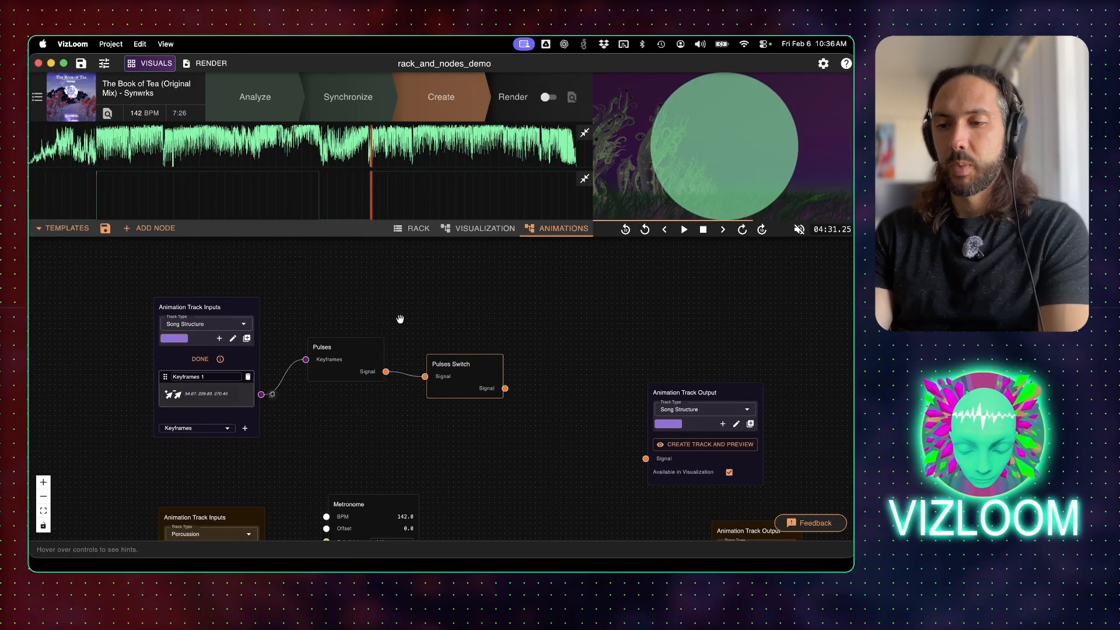
{"action": "left_click_drag", "start_coordinate": [400, 319], "coordinate": [322, 284]}
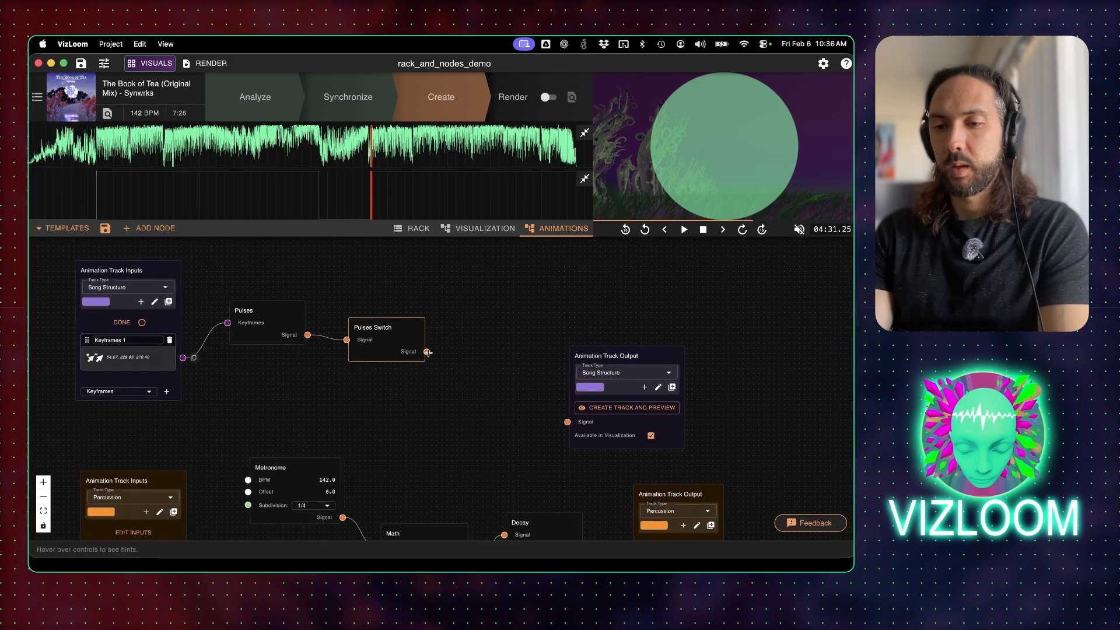
{"action": "left_click_drag", "start_coordinate": [445, 354], "coordinate": [567, 422]}
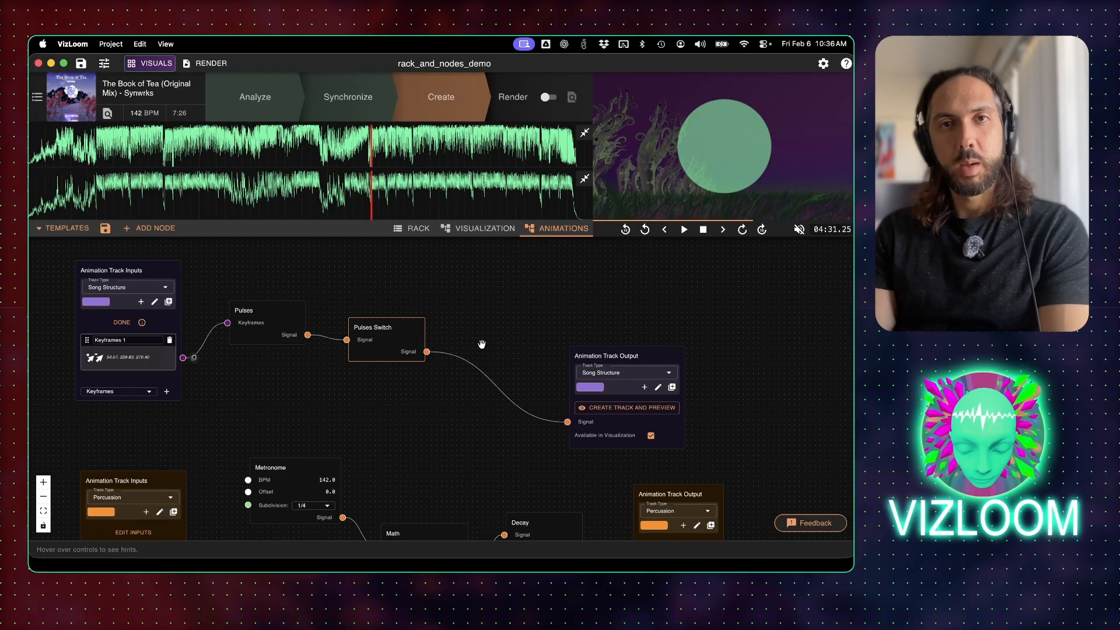
Shift the Percussion track's Song Info, Math, Decay and output nodes together away from the Metronome to make room.
{"action": "scroll", "coordinate": [429, 445], "scroll_direction": "down", "scroll_amount": 5}
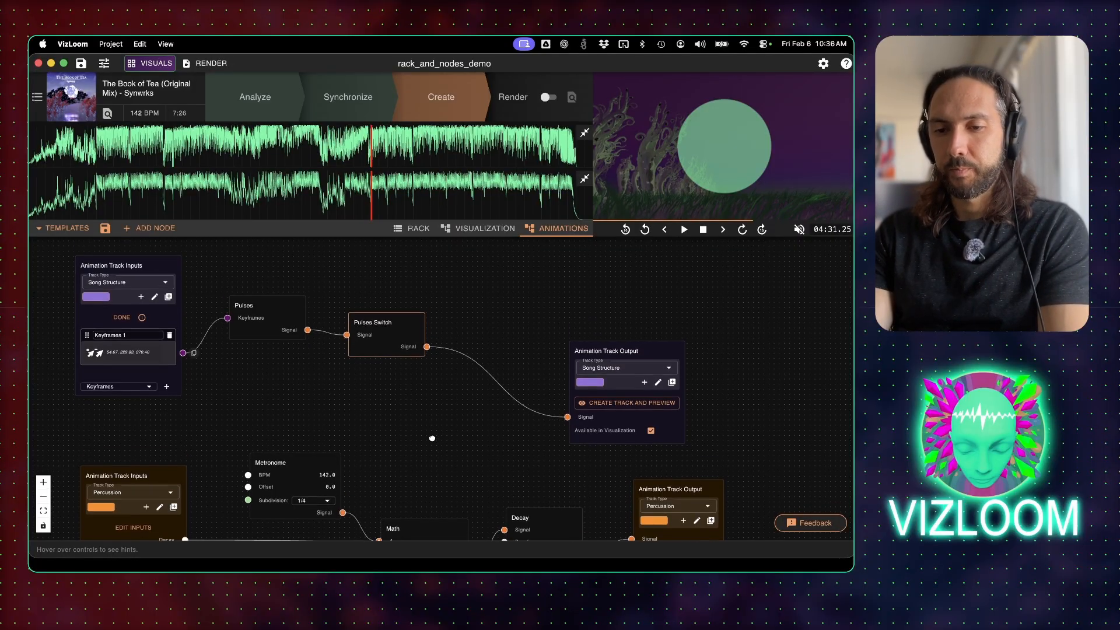
{"action": "scroll", "coordinate": [440, 354], "scroll_direction": "right", "scroll_amount": 3}
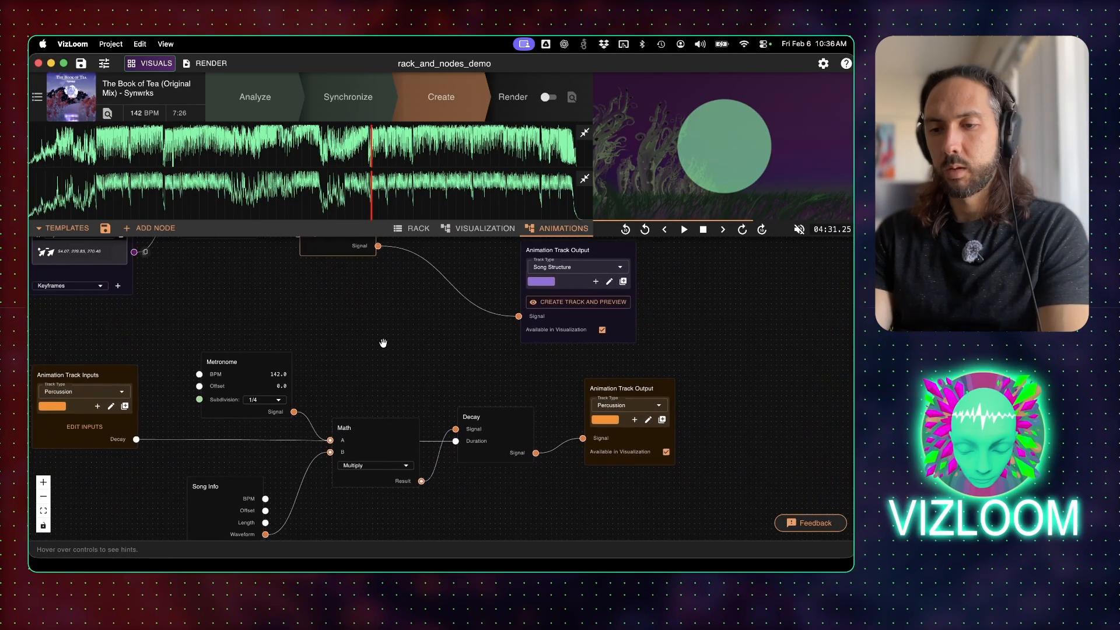
{"action": "left_click", "coordinate": [509, 418]}
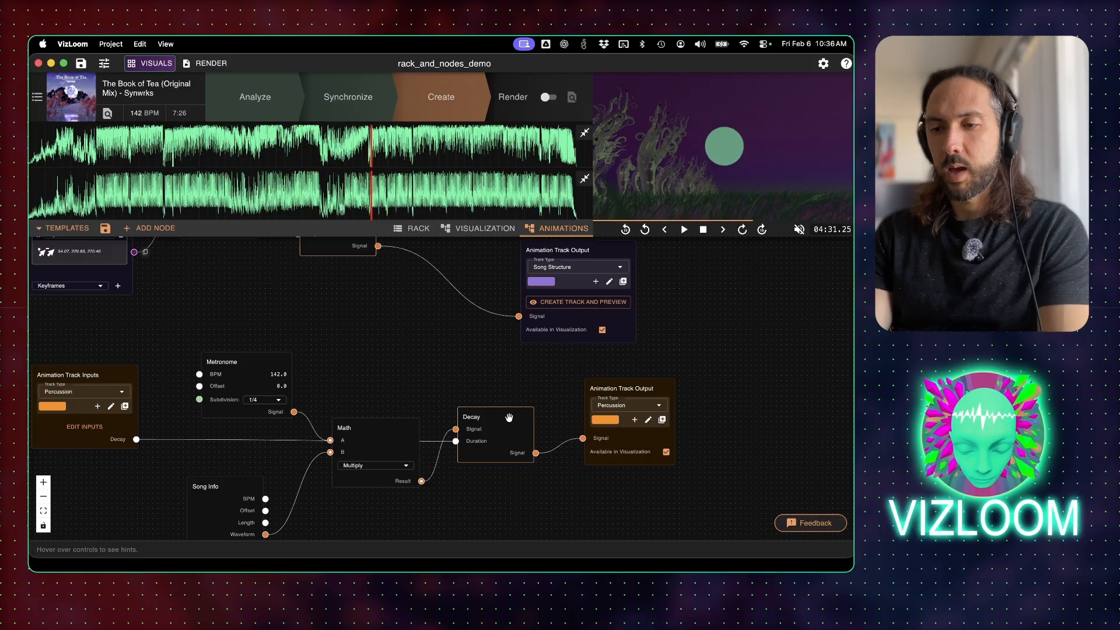
{"action": "left_click", "coordinate": [597, 396]}
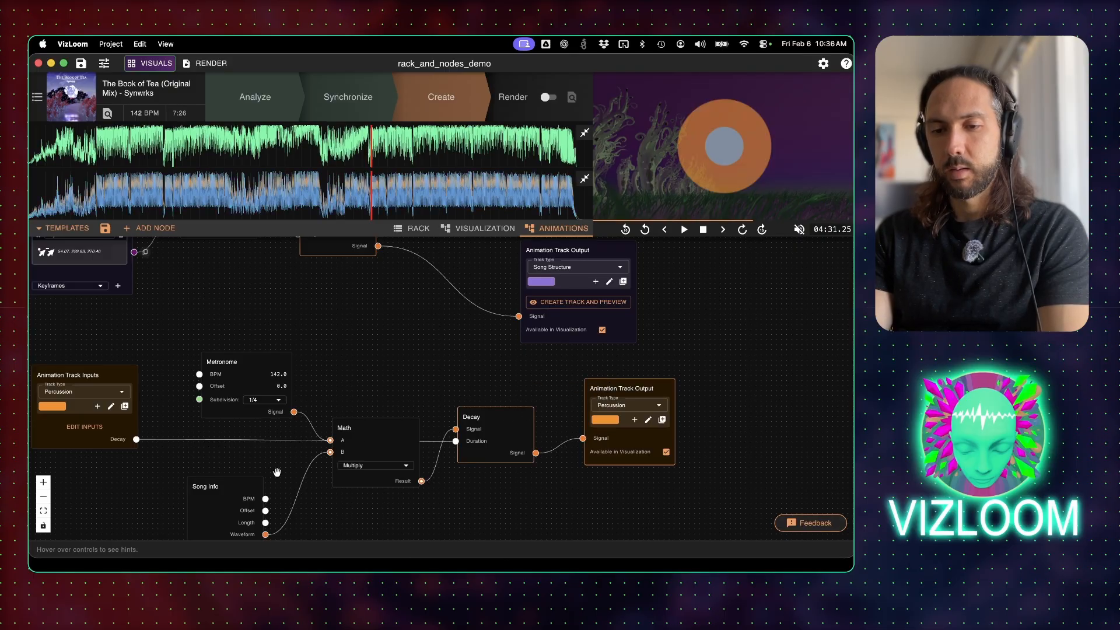
{"action": "left_click", "coordinate": [253, 480]}
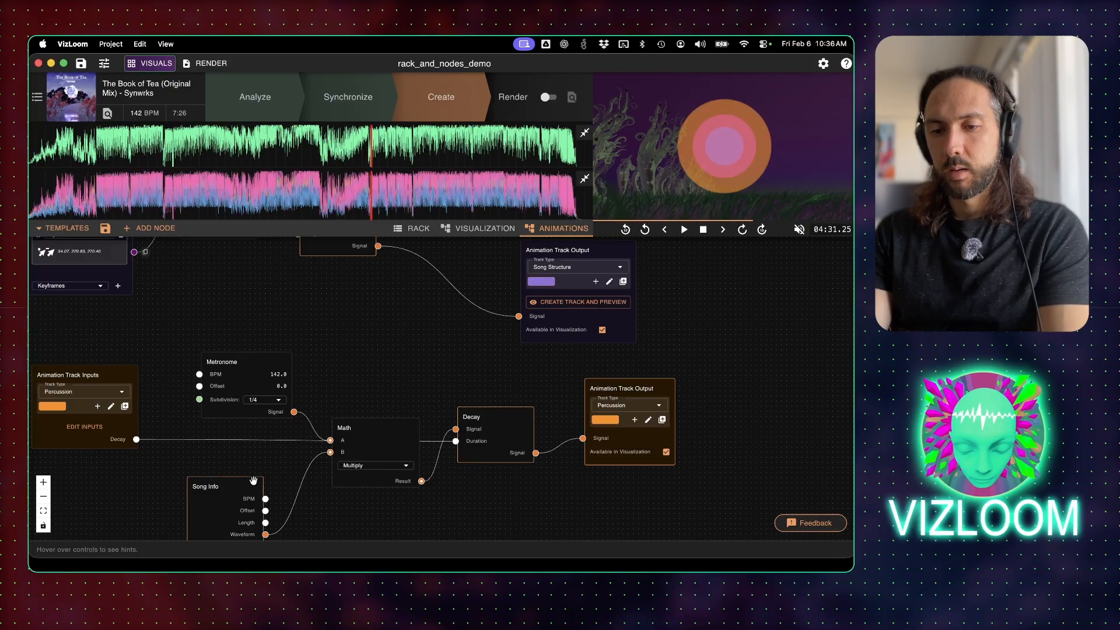
{"action": "left_click", "coordinate": [387, 428], "text": "super"}
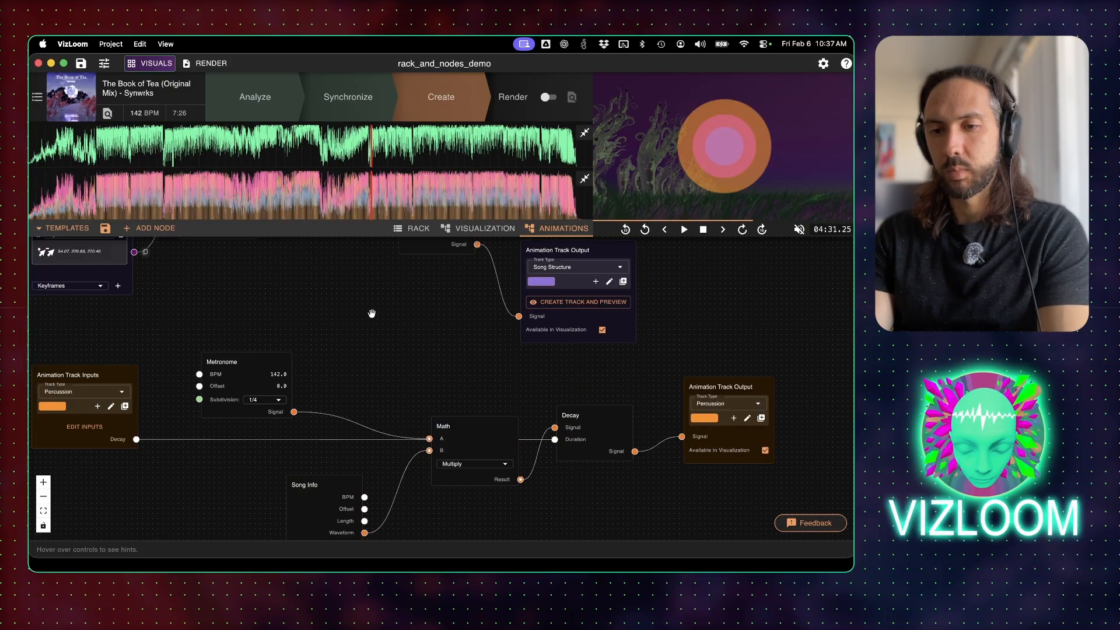
Add a Math node above the existing Percussion Math node and set its operation to Multiply.
{"action": "right_click", "coordinate": [369, 318]}
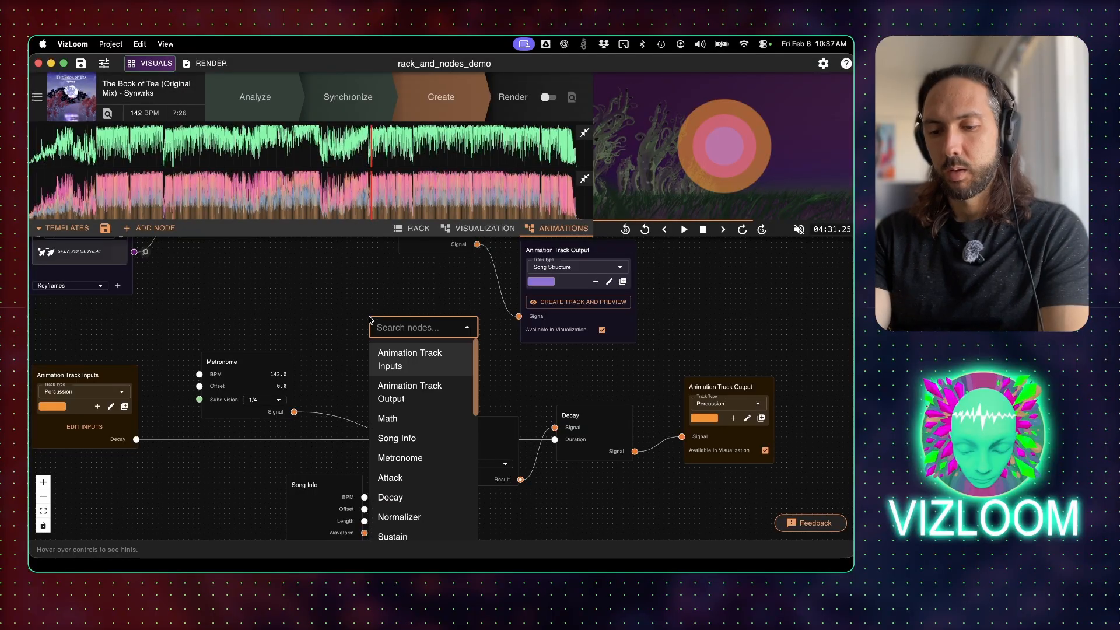
{"action": "type", "text": "math"}
{"action": "key", "text": "Return"}
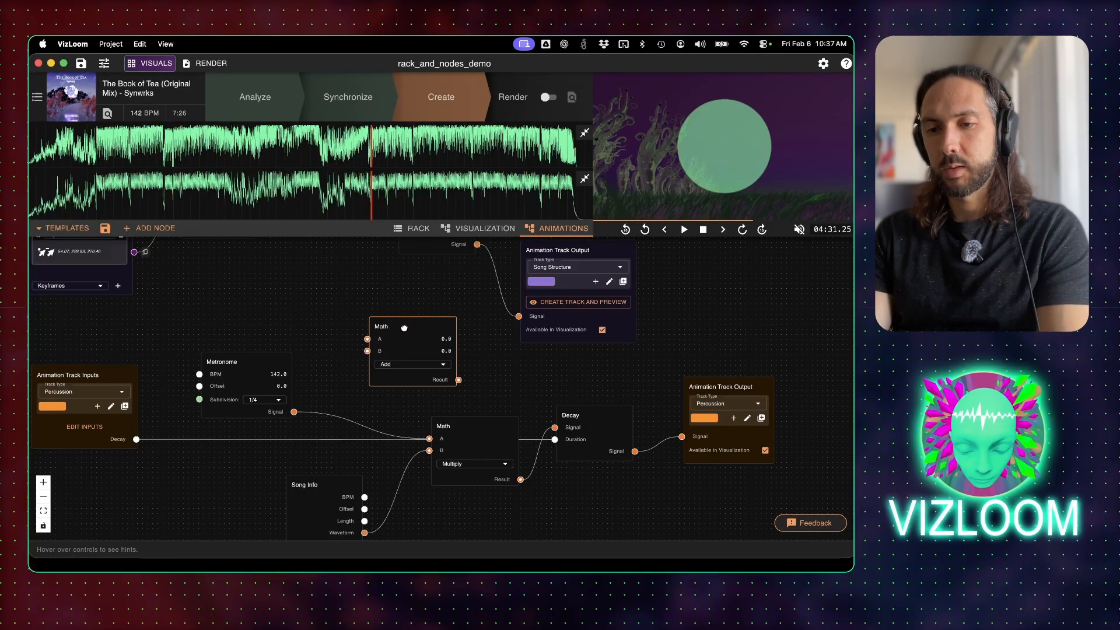
{"action": "left_click_drag", "start_coordinate": [393, 325], "coordinate": [365, 344]}
{"action": "left_click", "coordinate": [370, 384]}
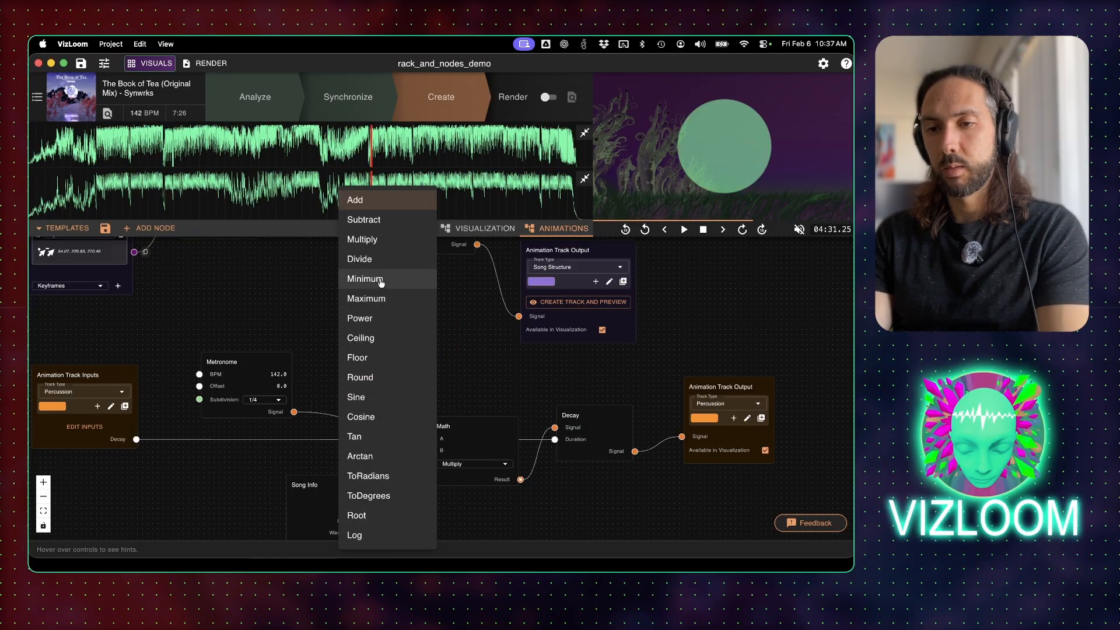
{"action": "left_click", "coordinate": [380, 240]}
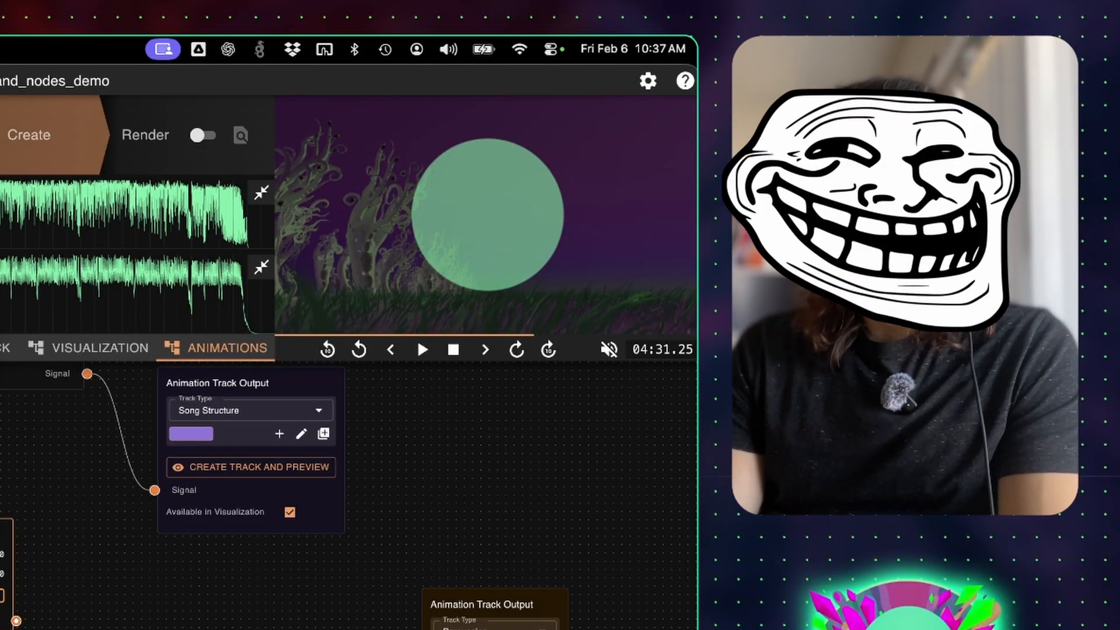
Connect the Metronome signal to B and the Pulses Switch signal to A of the new Math node.
{"action": "left_click_drag", "start_coordinate": [294, 412], "coordinate": [342, 368]}
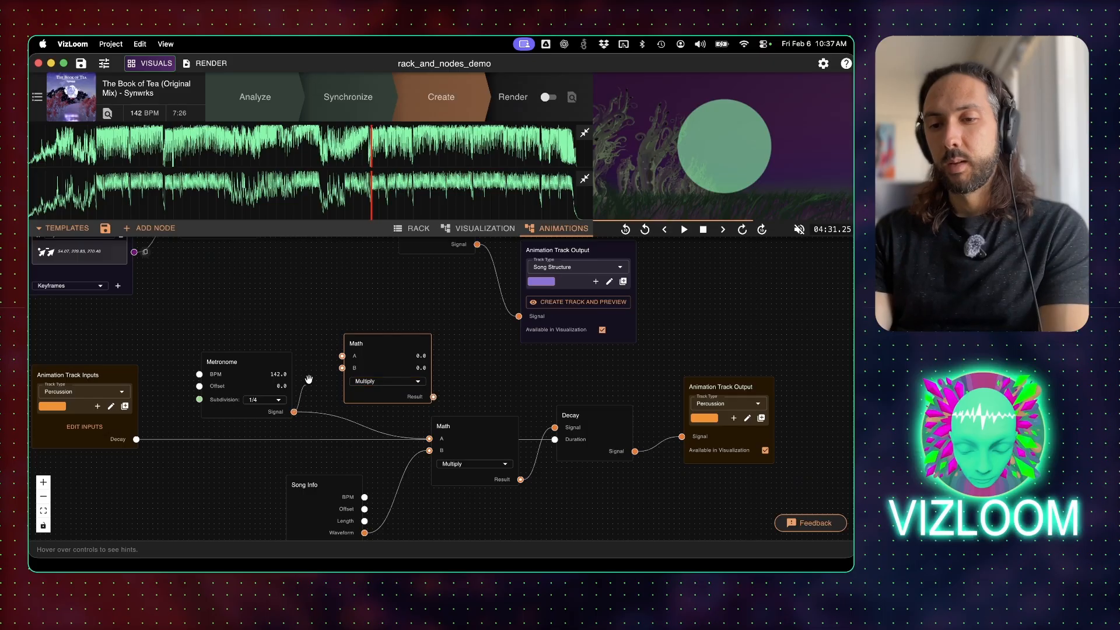
{"action": "left_click_drag", "start_coordinate": [328, 314], "coordinate": [326, 369]}
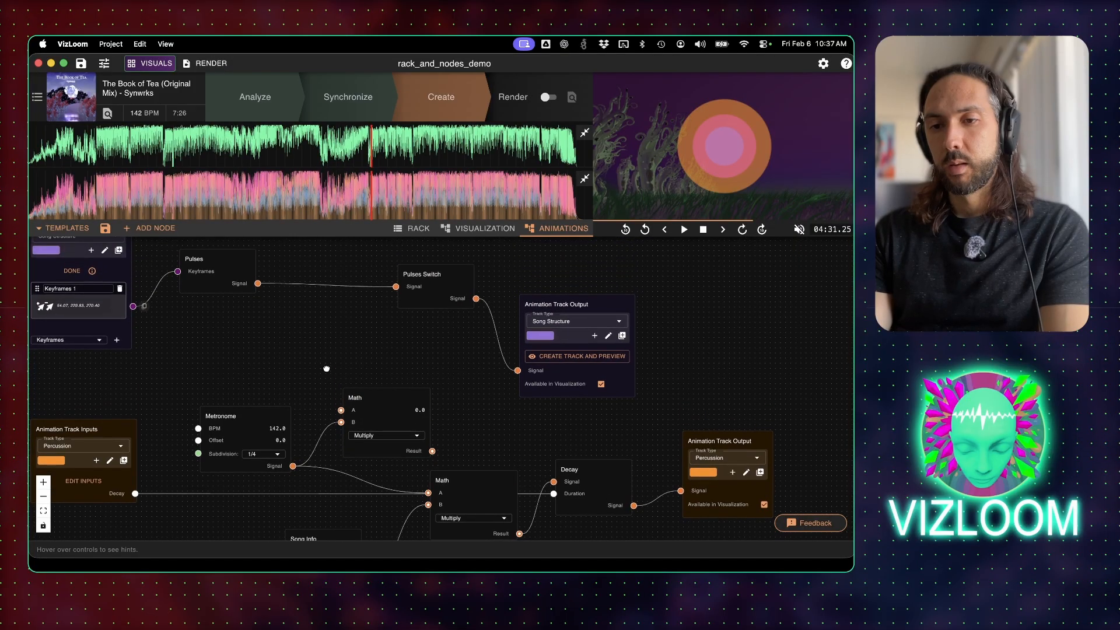
{"action": "left_click_drag", "start_coordinate": [432, 294], "coordinate": [341, 409]}
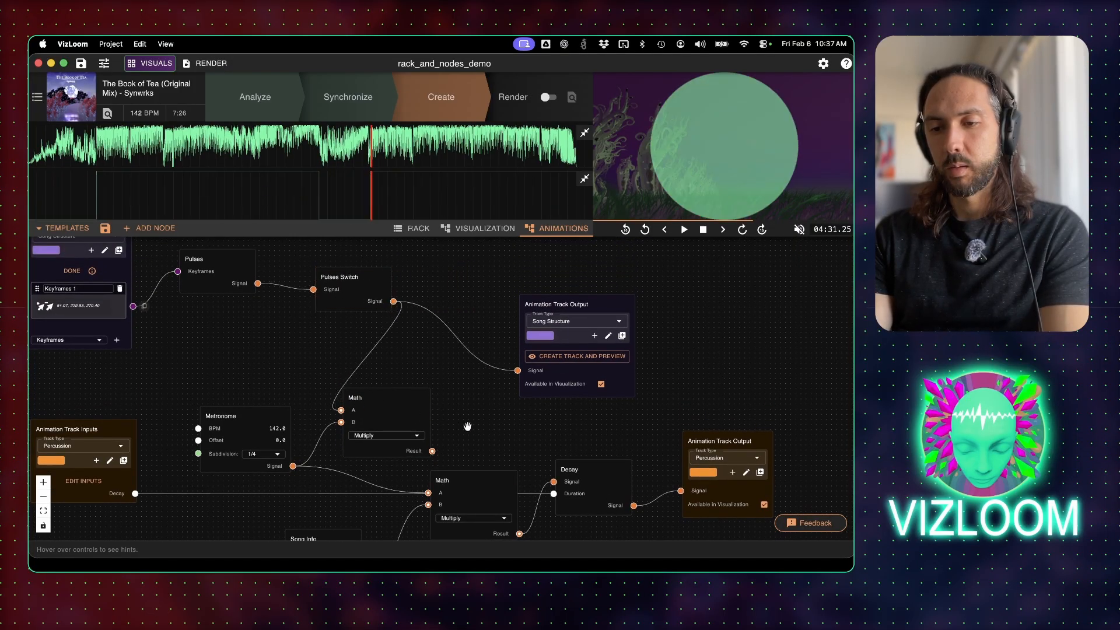
Replace the Metronome link into A of the existing Percussion Math node with the new Math node's result, and tidy the layout.
{"action": "left_click_drag", "start_coordinate": [489, 431], "coordinate": [502, 320]}
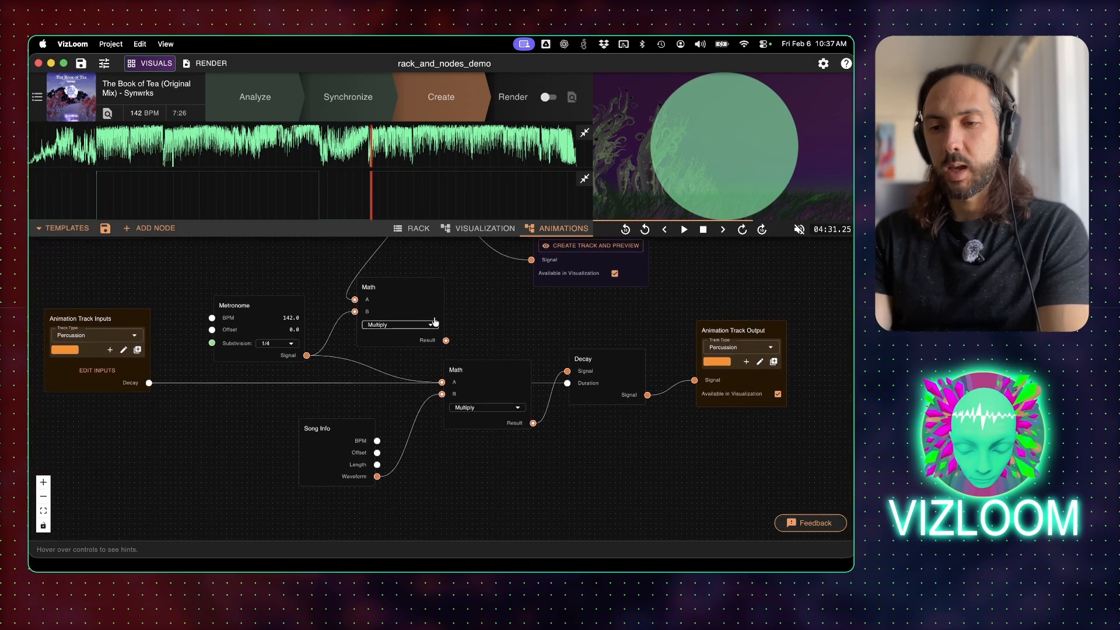
{"action": "left_click", "coordinate": [425, 292]}
{"action": "left_click_drag", "start_coordinate": [425, 292], "coordinate": [410, 297]}
{"action": "left_click_drag", "start_coordinate": [429, 349], "coordinate": [509, 414]}
{"action": "left_click", "coordinate": [500, 339]}
{"action": "scroll", "coordinate": [499, 339], "scroll_direction": "down", "scroll_amount": 1}
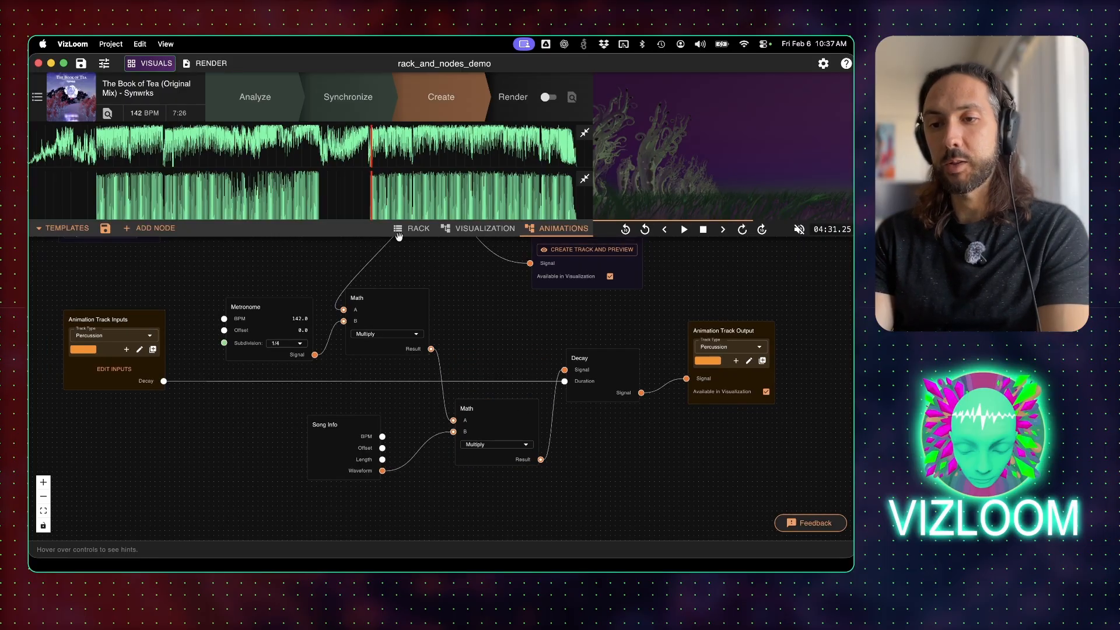
Preview the Decay signal up close by playing the song from about 3:45 through the second keyframe.
{"action": "left_click", "coordinate": [600, 358]}
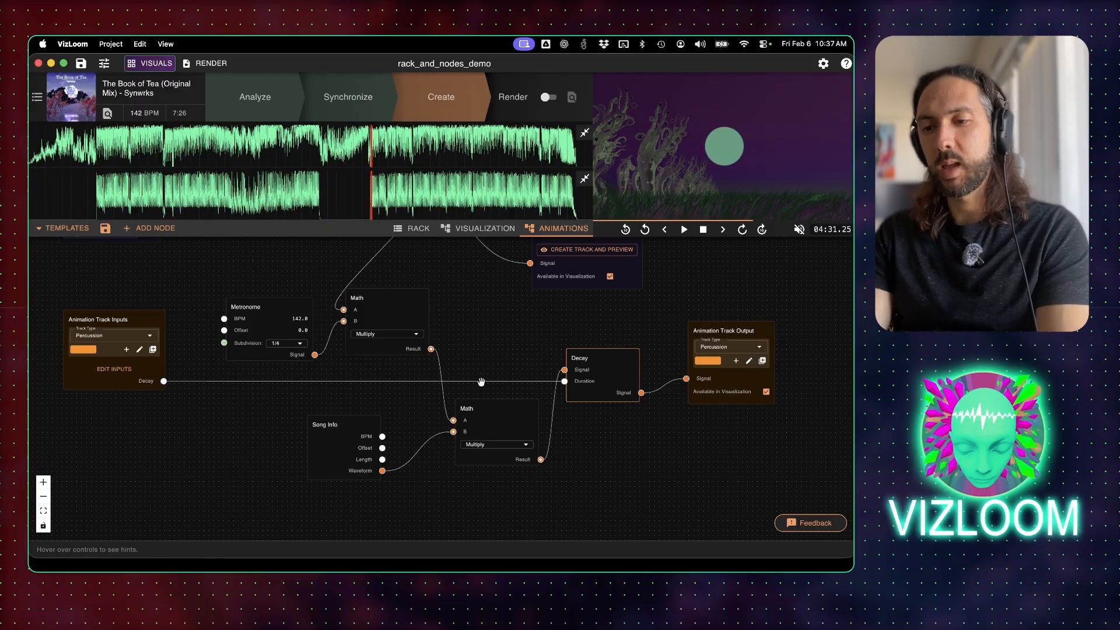
{"action": "left_click", "coordinate": [314, 197]}
{"action": "left_click", "coordinate": [585, 179]}
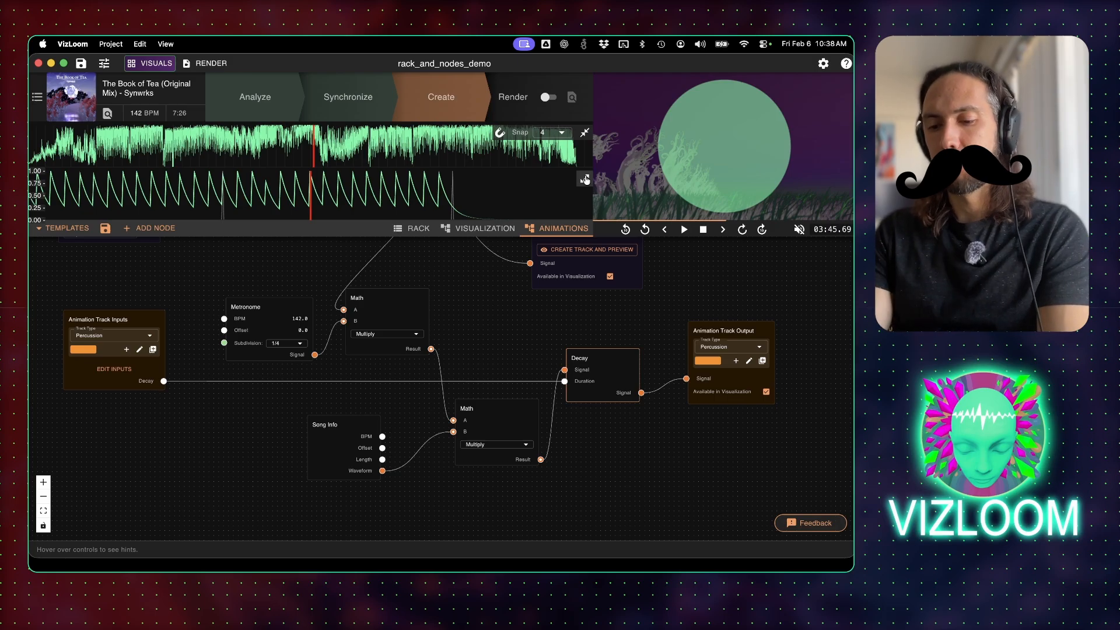
{"action": "key", "text": "space"}
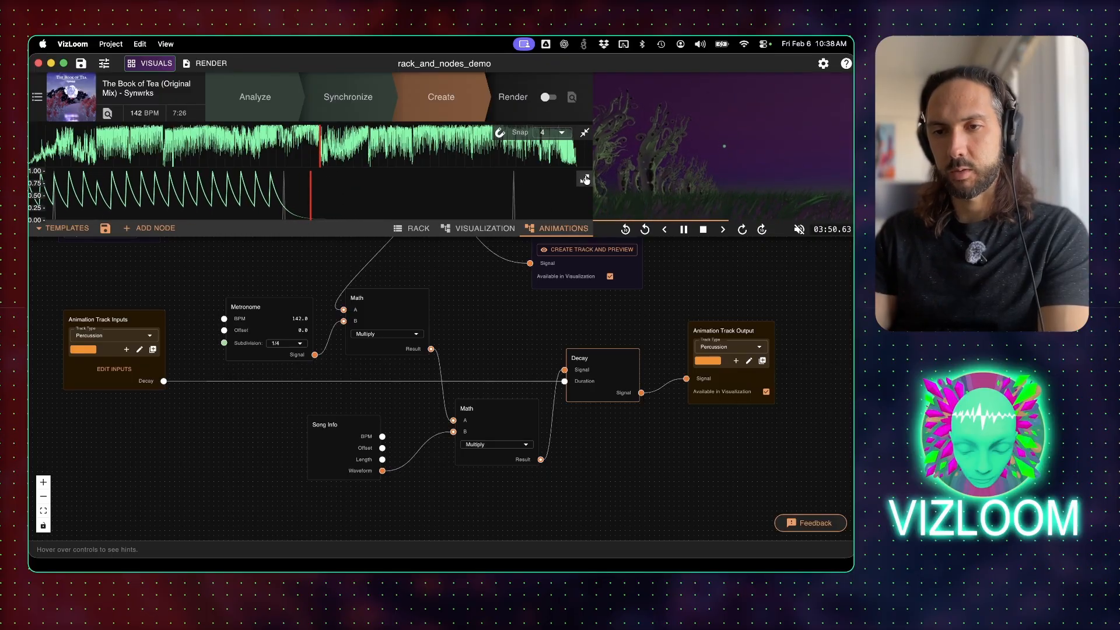
Pause playback, clear the keyframes from the Song Structure animation track inputs, and return to the rack.
{"action": "key", "text": "space"}
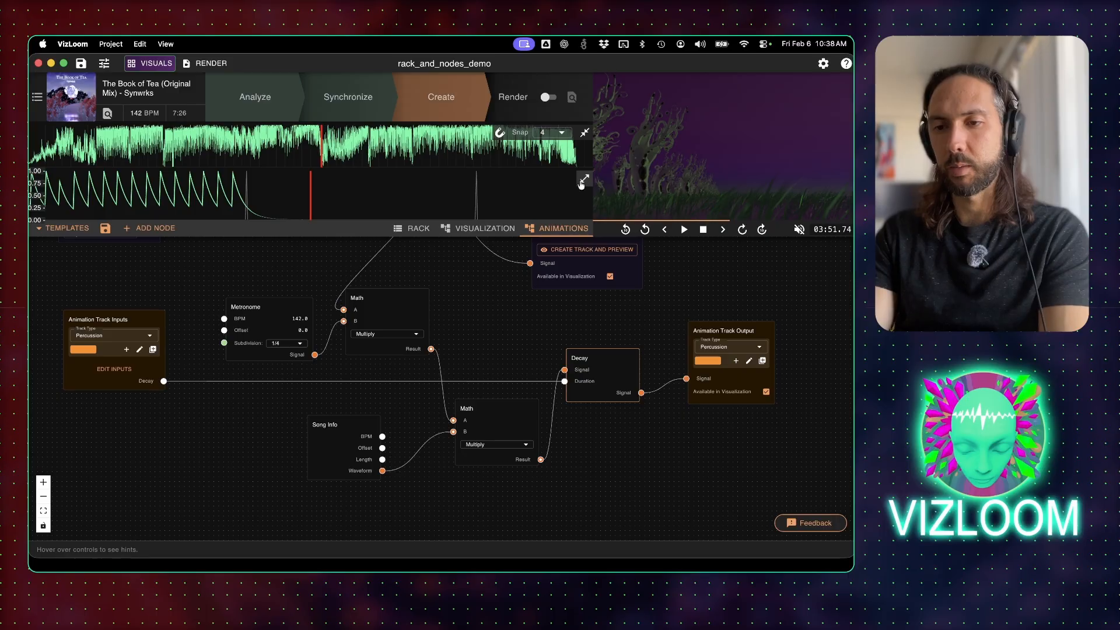
{"action": "left_click", "coordinate": [467, 280]}
{"action": "left_click_drag", "start_coordinate": [467, 280], "coordinate": [612, 452]}
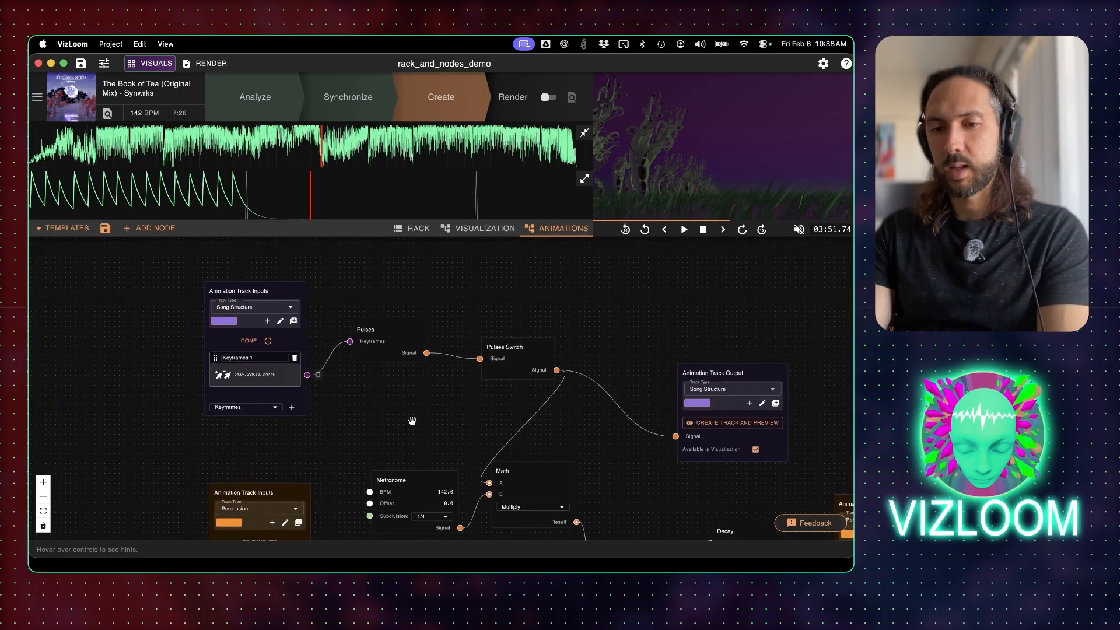
{"action": "mouse_move", "coordinate": [280, 378]}
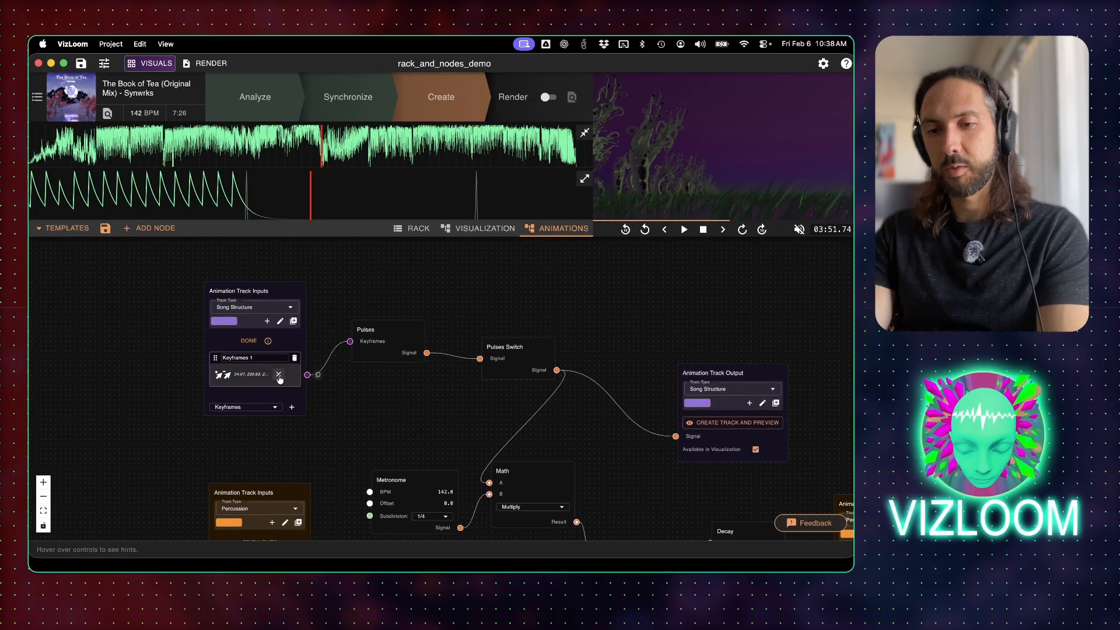
{"action": "left_click", "coordinate": [279, 375]}
{"action": "left_click", "coordinate": [356, 408]}
{"action": "left_click", "coordinate": [414, 228]}
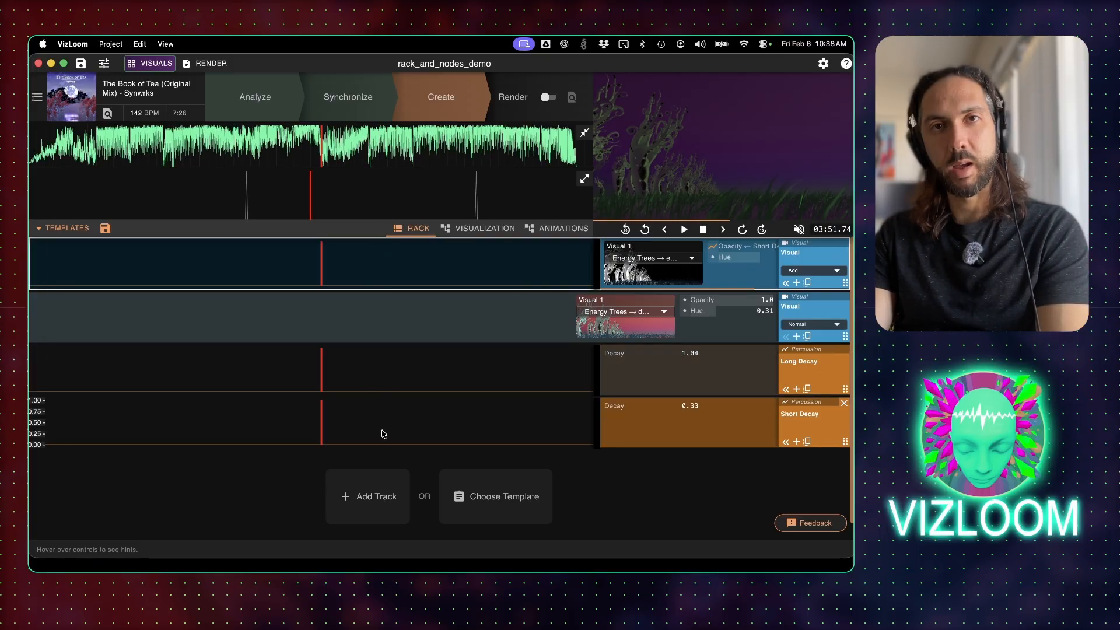
Add a Song Structure track to the rack and move it above both Visual tracks.
{"action": "left_click", "coordinate": [363, 514]}
{"action": "left_click", "coordinate": [364, 492]}
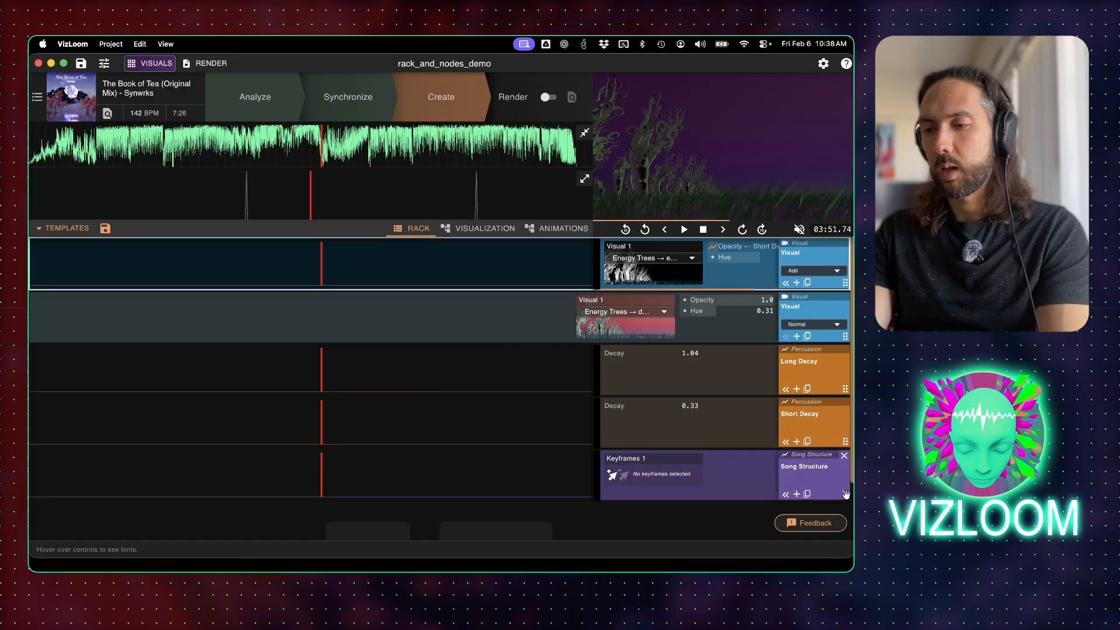
{"action": "left_click_drag", "start_coordinate": [842, 490], "coordinate": [844, 266]}
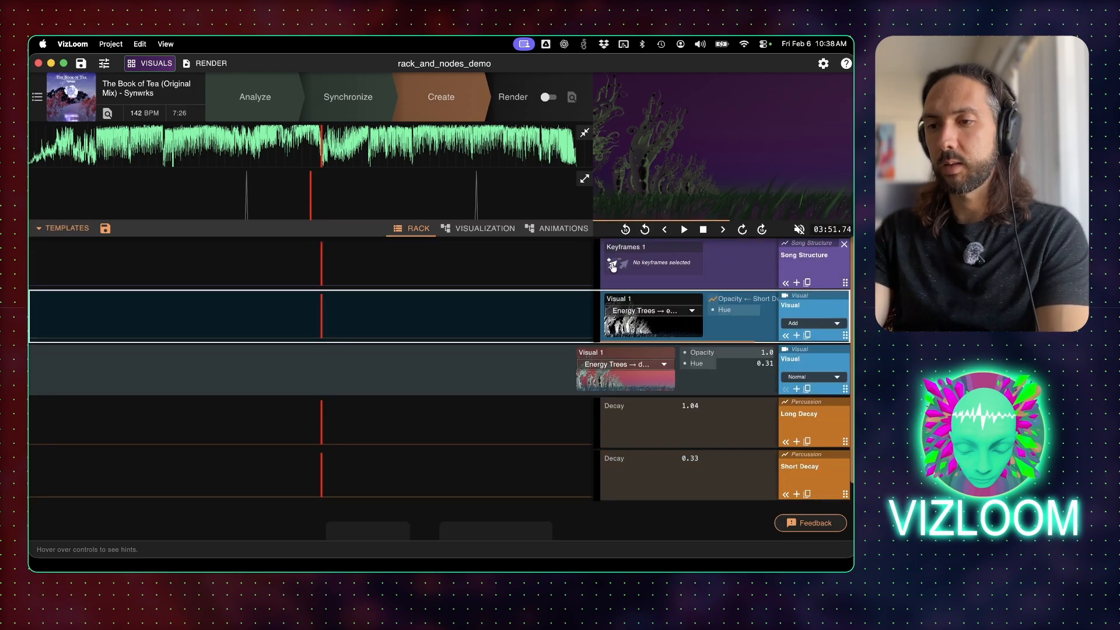
Place keyframes at 54.07, 229.83 and 270.40 on the new Song Structure track.
{"action": "left_click", "coordinate": [613, 267]}
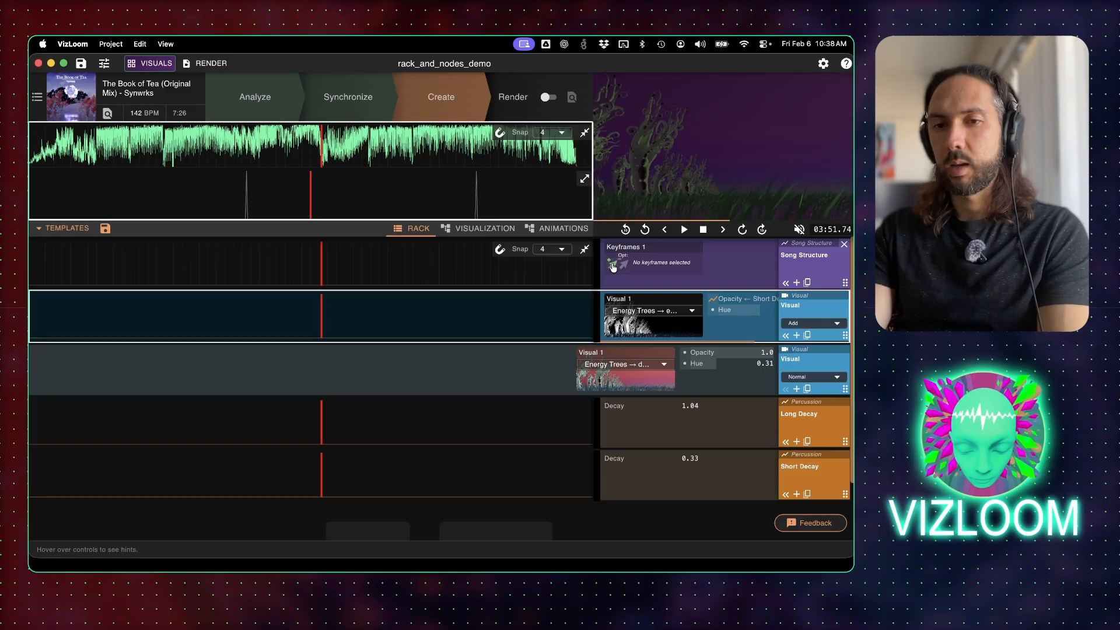
{"action": "left_click", "coordinate": [96, 151]}
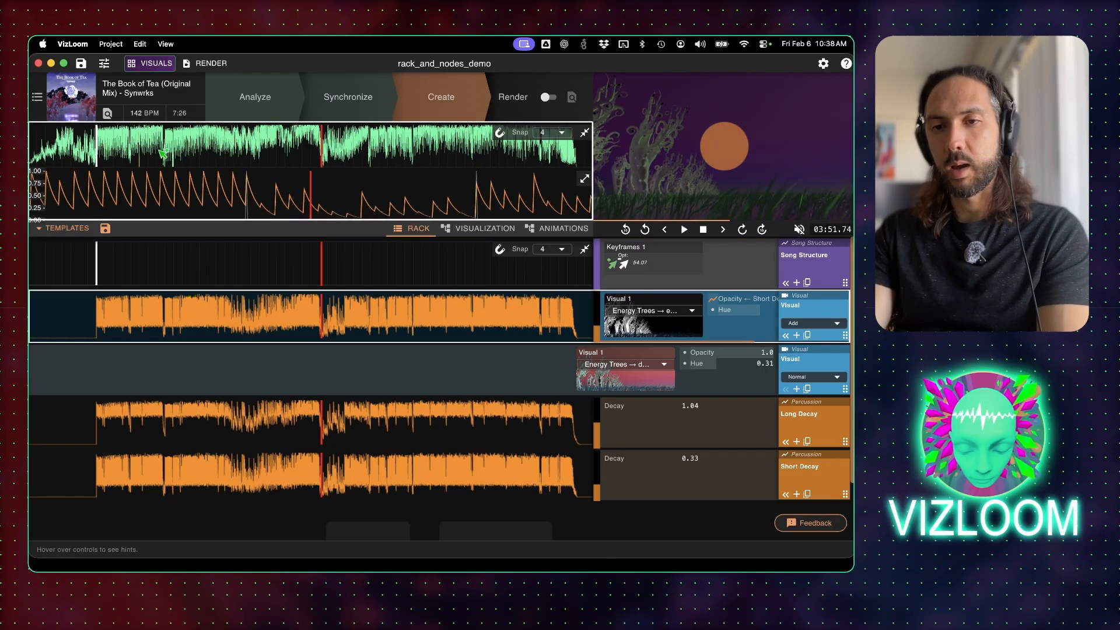
{"action": "left_click", "coordinate": [321, 146]}
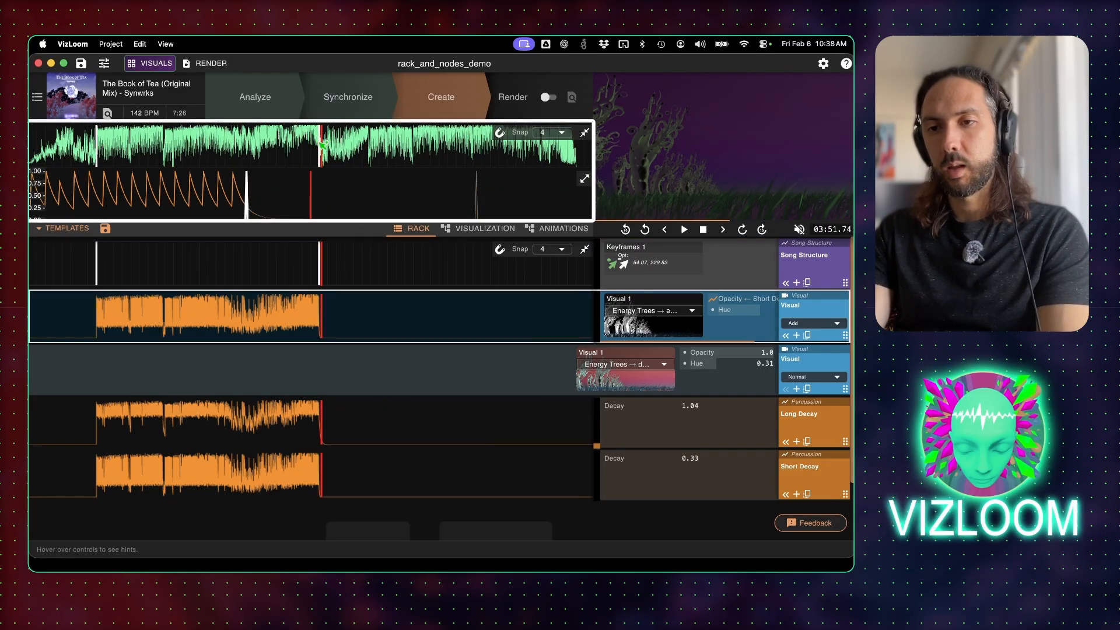
{"action": "left_click", "coordinate": [377, 148]}
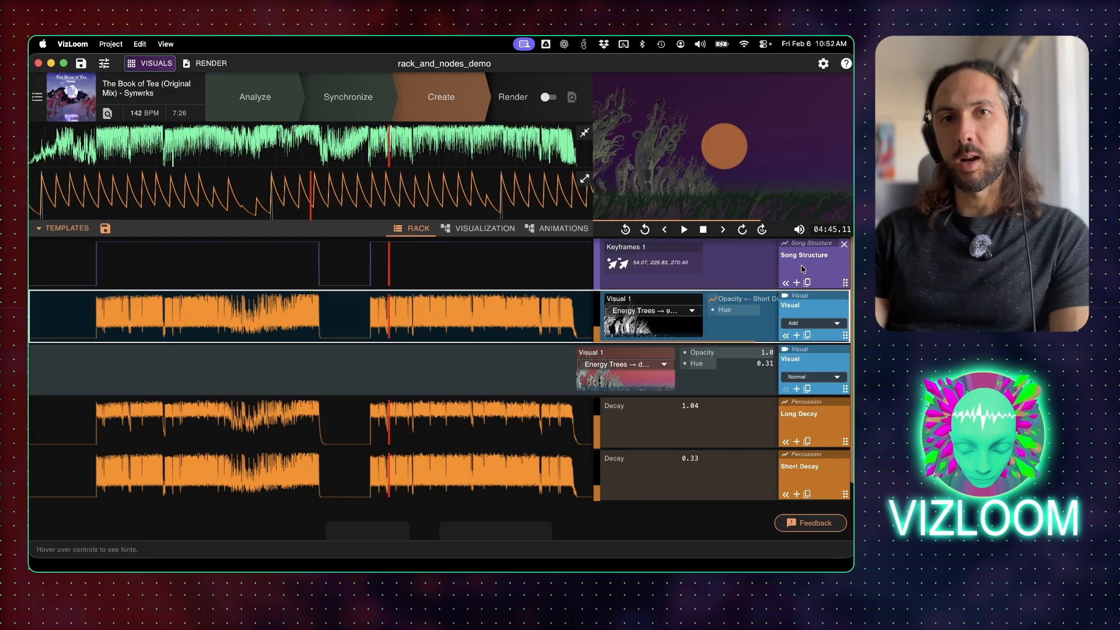
Review how the Song Structure and Percussion node graphs connect, and return to the rack.
{"action": "left_click", "coordinate": [554, 229]}
{"action": "left_click_drag", "start_coordinate": [499, 321], "coordinate": [480, 309]}
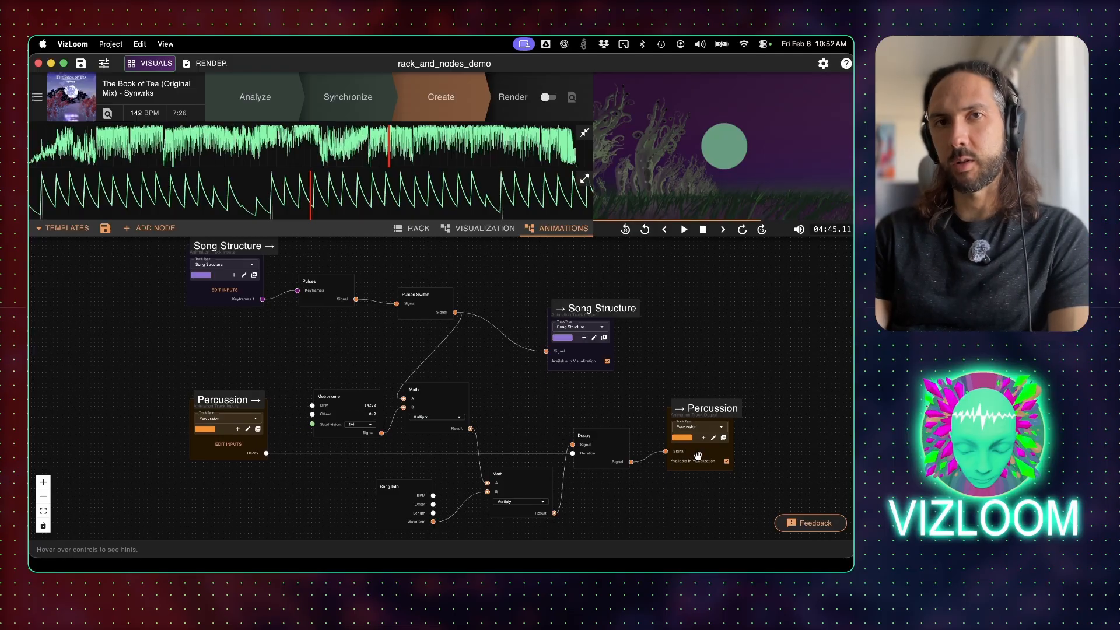
{"action": "left_click", "coordinate": [412, 229]}
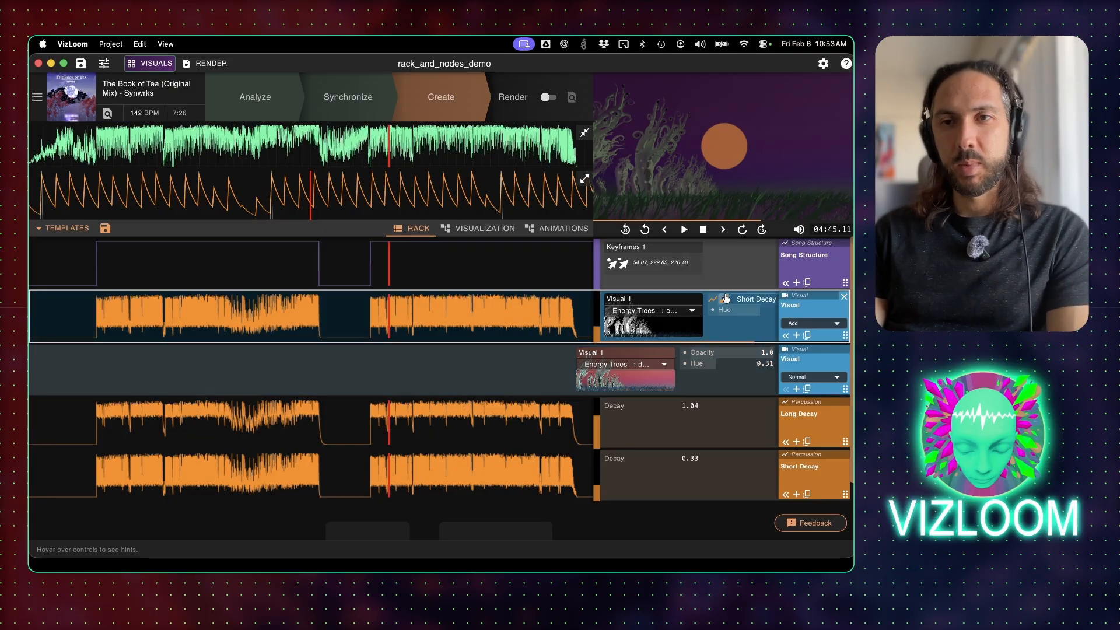
Add a second Song Structure track below the first and give it keyframes at 108.17 and 182.53.
{"action": "left_click", "coordinate": [796, 284]}
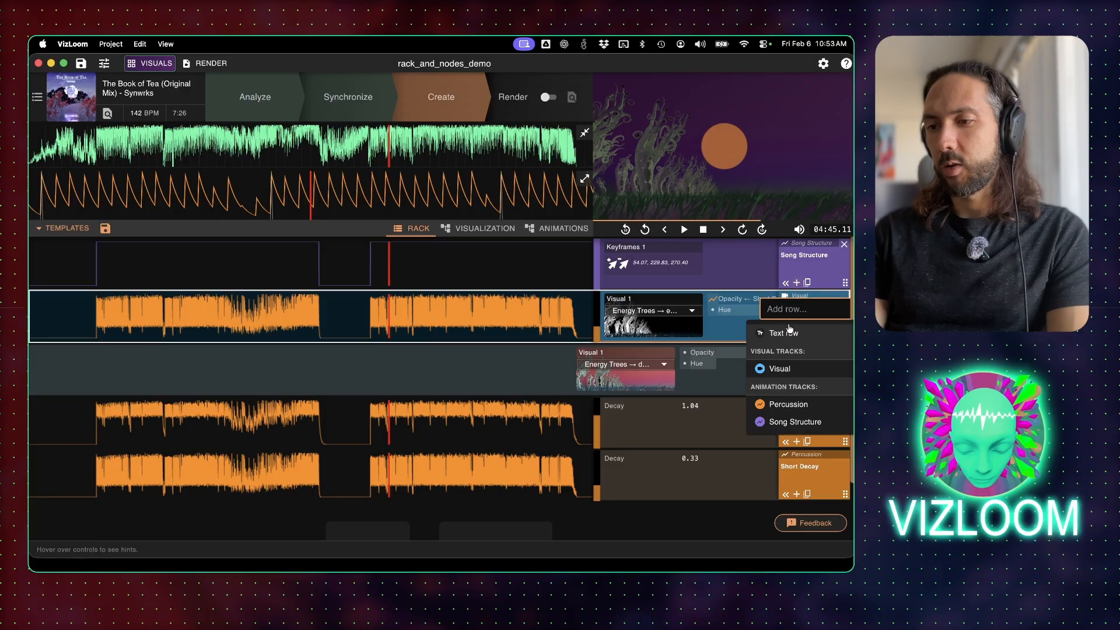
{"action": "left_click", "coordinate": [782, 425]}
{"action": "scroll", "coordinate": [365, 296], "scroll_direction": "down", "scroll_amount": 1}
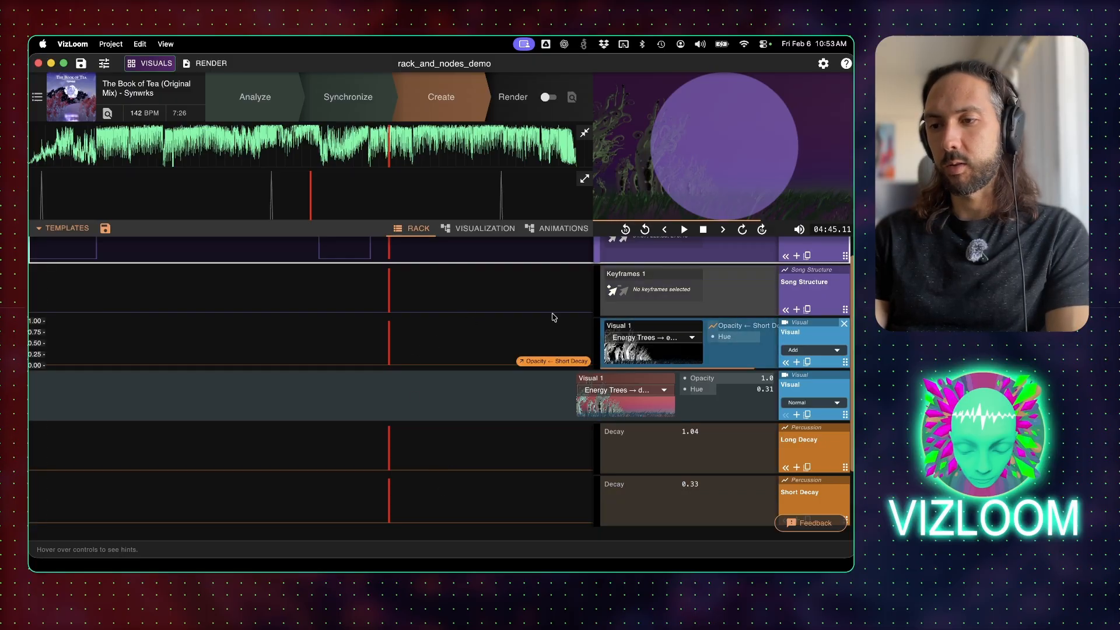
{"action": "left_click_drag", "start_coordinate": [612, 294], "coordinate": [264, 157]}
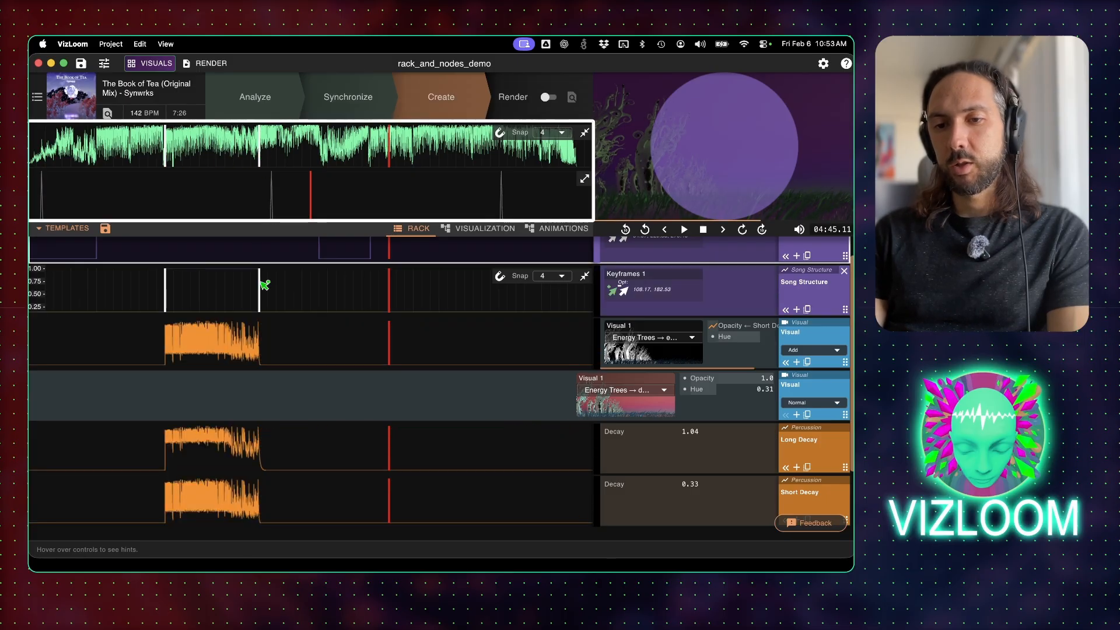
{"action": "key", "text": "Escape"}
{"action": "scroll", "coordinate": [256, 333], "scroll_direction": "up", "scroll_amount": 2}
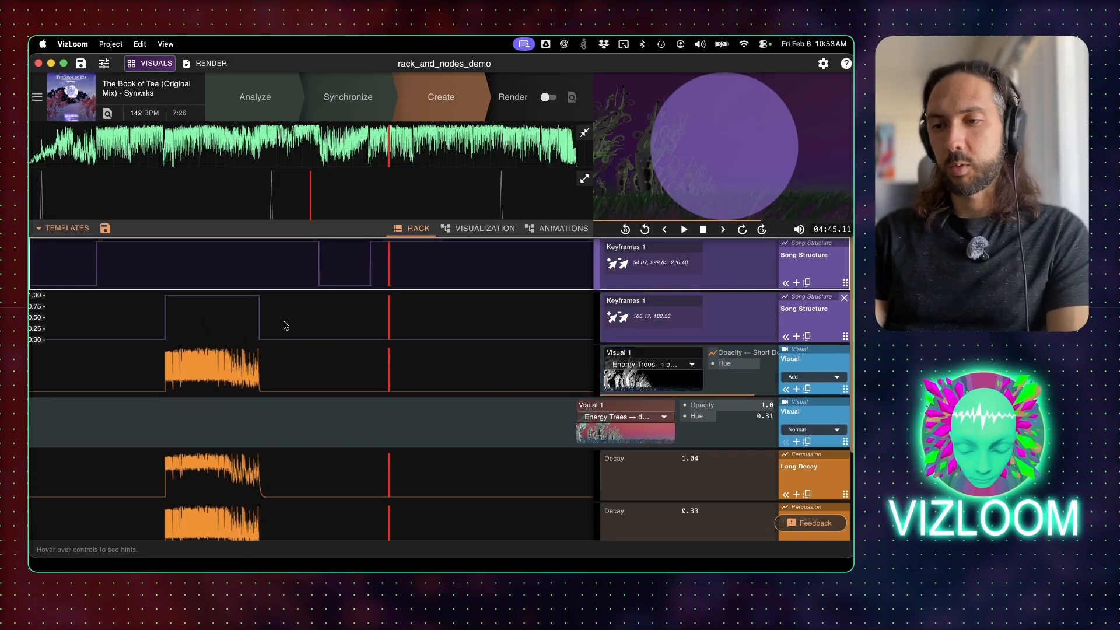
Move the Long Decay percussion track between the two Song Structure tracks.
{"action": "scroll", "coordinate": [283, 322], "scroll_direction": "down", "scroll_amount": 8}
{"action": "scroll", "coordinate": [283, 319], "scroll_direction": "up", "scroll_amount": 8}
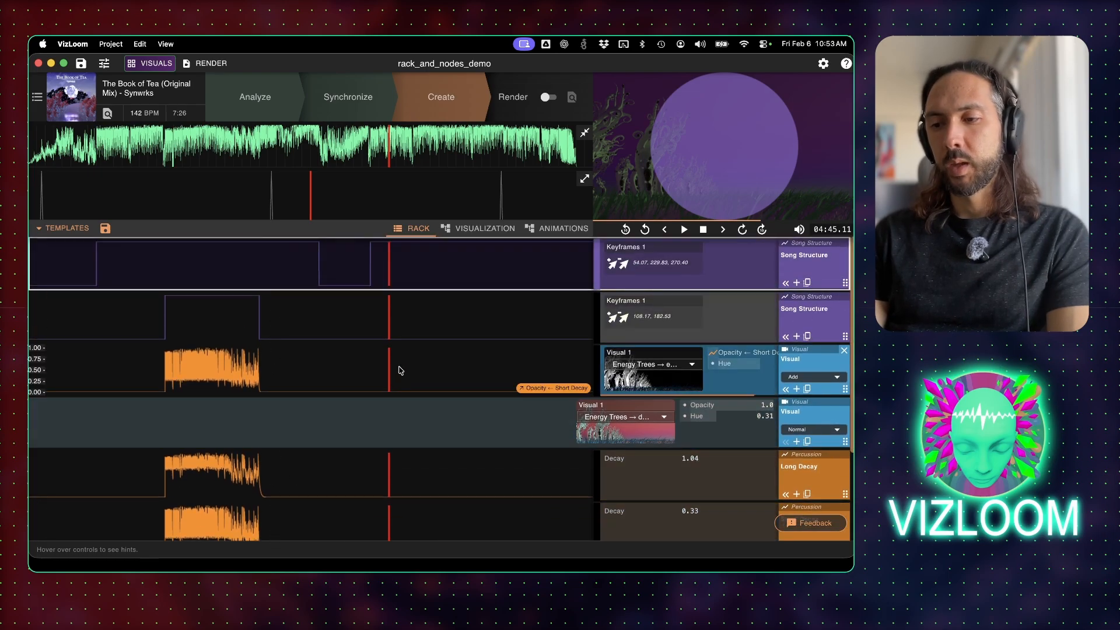
{"action": "scroll", "coordinate": [572, 429], "scroll_direction": "down", "scroll_amount": 3}
{"action": "scroll", "coordinate": [572, 429], "scroll_direction": "up", "scroll_amount": 3}
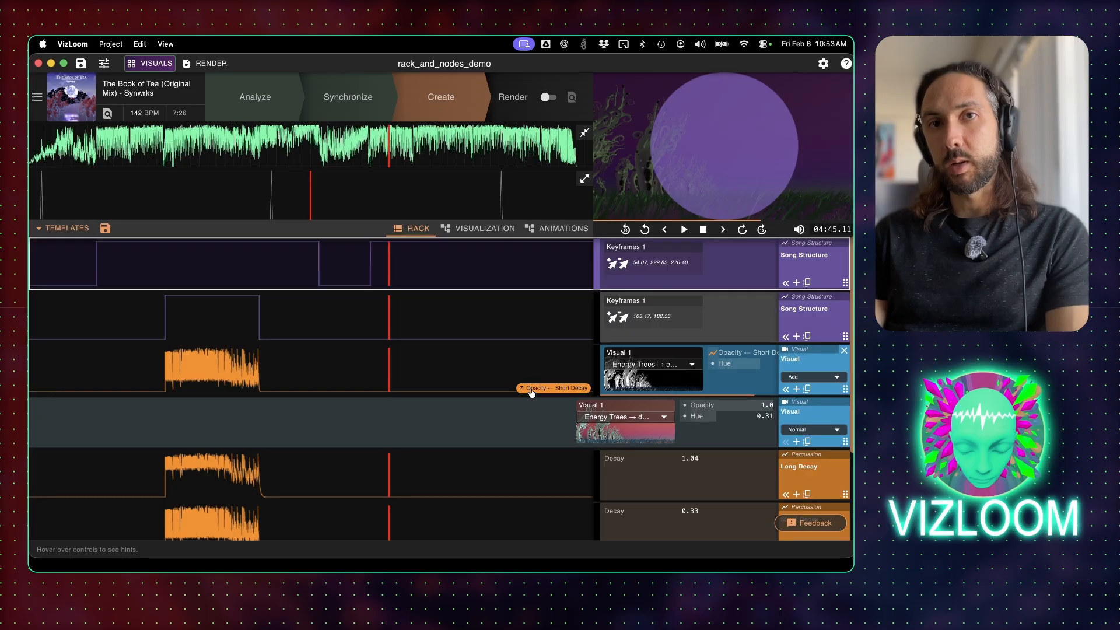
{"action": "scroll", "coordinate": [530, 400], "scroll_direction": "down", "scroll_amount": 2}
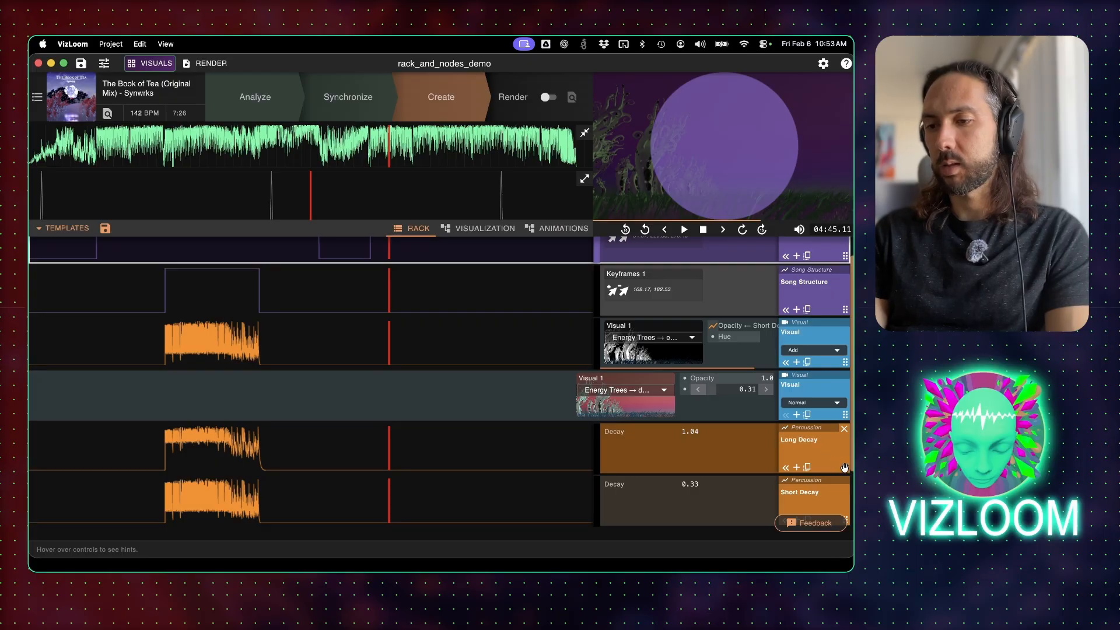
{"action": "left_click_drag", "start_coordinate": [845, 467], "coordinate": [807, 292]}
{"action": "scroll", "coordinate": [368, 263], "scroll_direction": "up", "scroll_amount": 1}
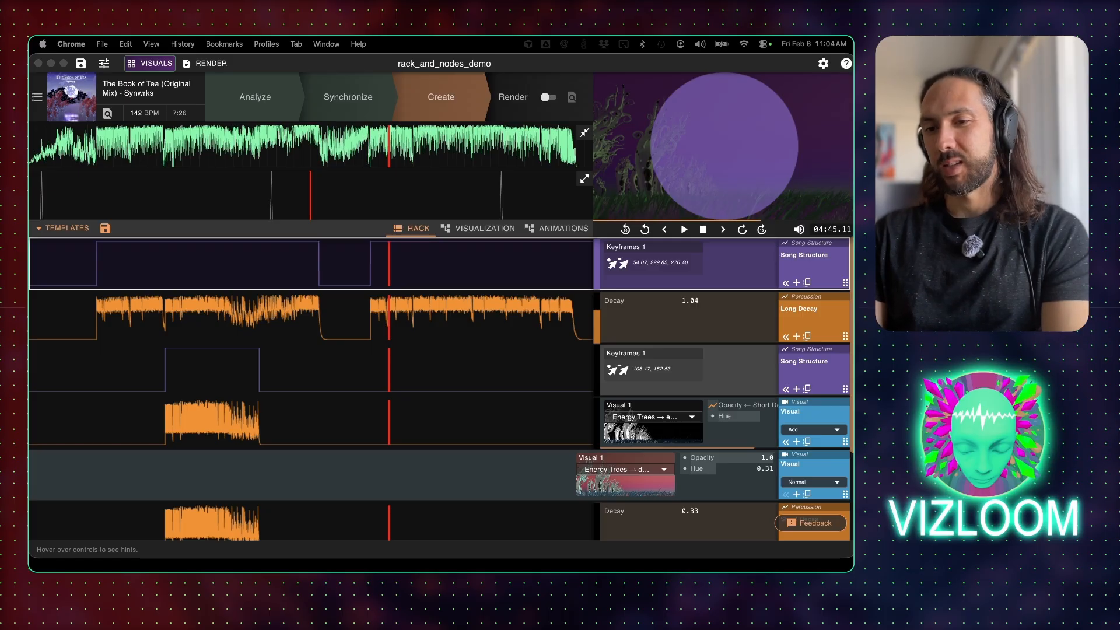
Delete the Short Decay and Long Decay percussion tracks, and move the second Song Structure track below both Visual tracks.
{"action": "scroll", "coordinate": [517, 436], "scroll_direction": "down", "scroll_amount": 2}
{"action": "left_click", "coordinate": [659, 490]}
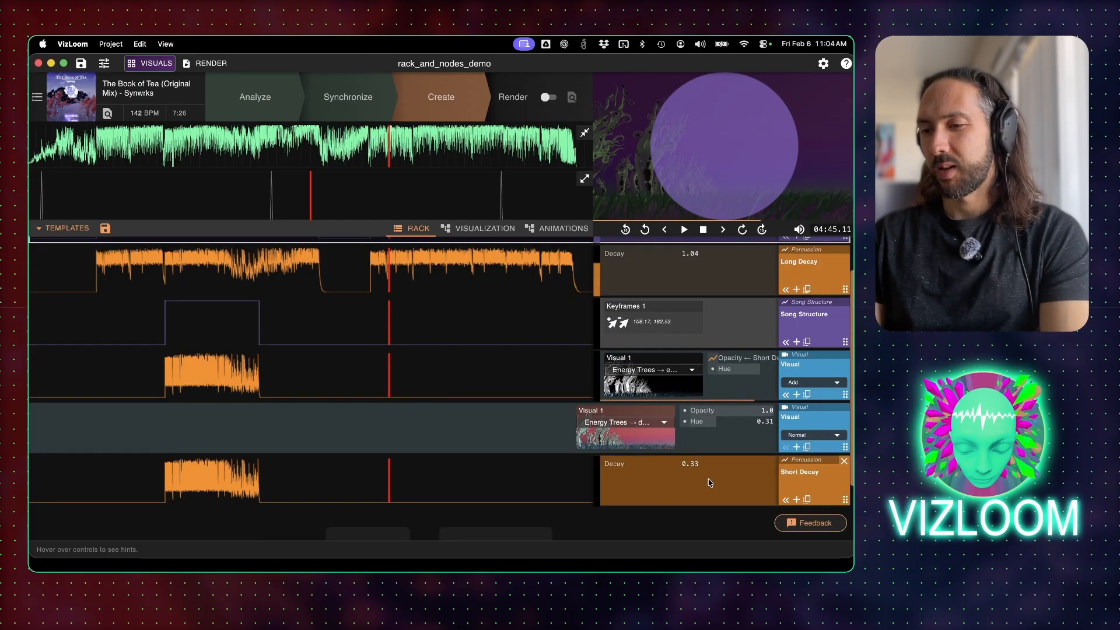
{"action": "left_click", "coordinate": [844, 461]}
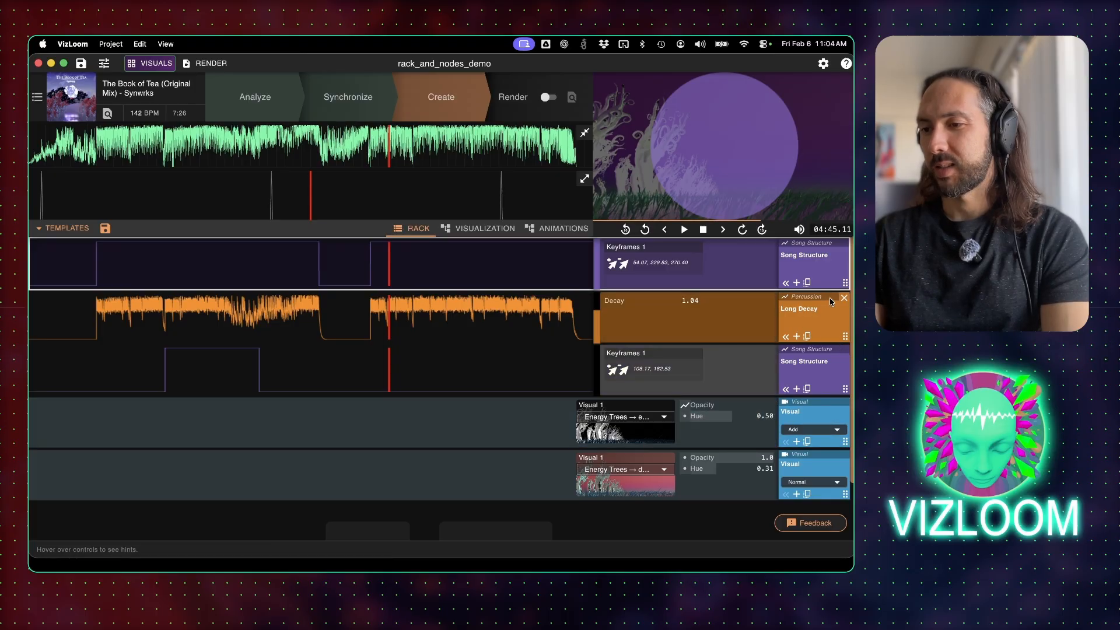
{"action": "left_click", "coordinate": [844, 300]}
{"action": "left_click_drag", "start_coordinate": [844, 389], "coordinate": [833, 334]}
{"action": "left_click_drag", "start_coordinate": [844, 443], "coordinate": [830, 380]}
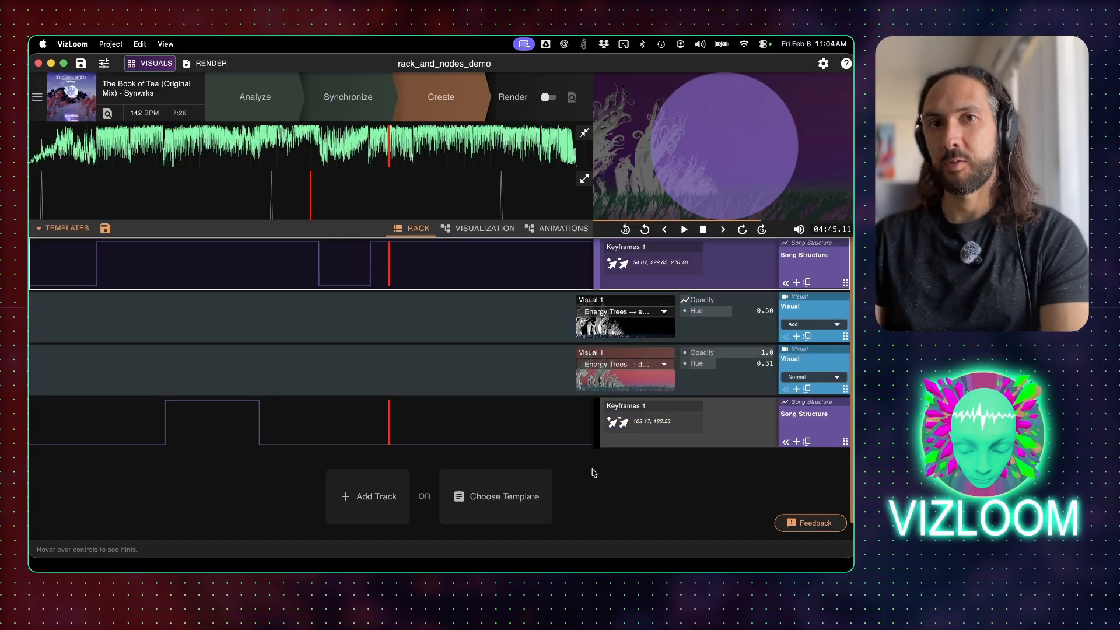
Drive the Add-blended Visual track's Opacity with a newly created Percussion animation and set its Decay to 0.41.
{"action": "left_click", "coordinate": [719, 299]}
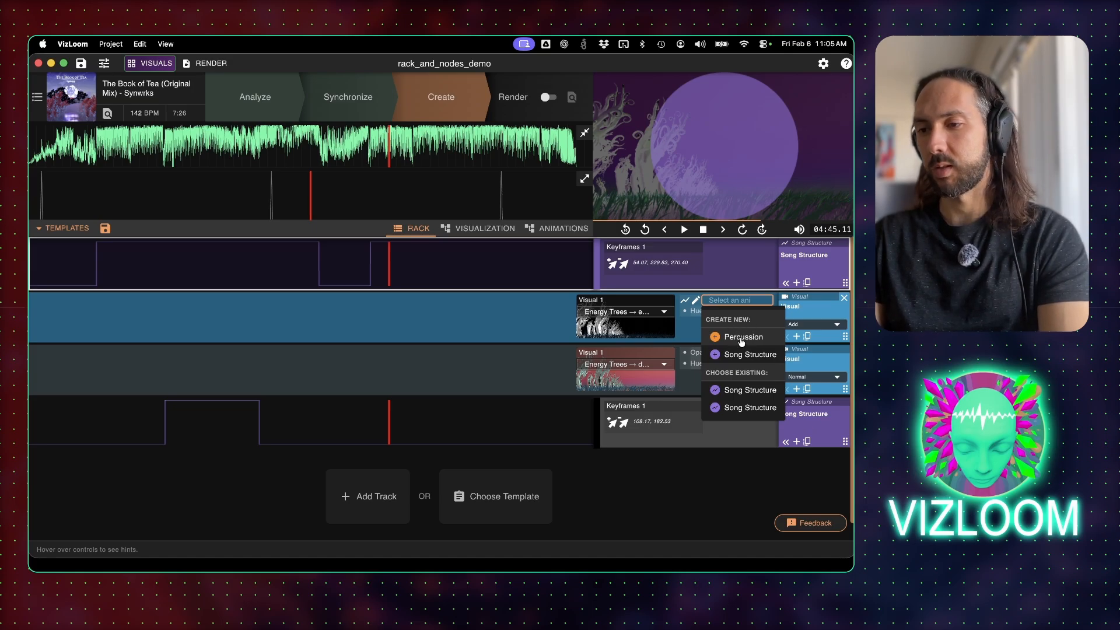
{"action": "left_click", "coordinate": [741, 340]}
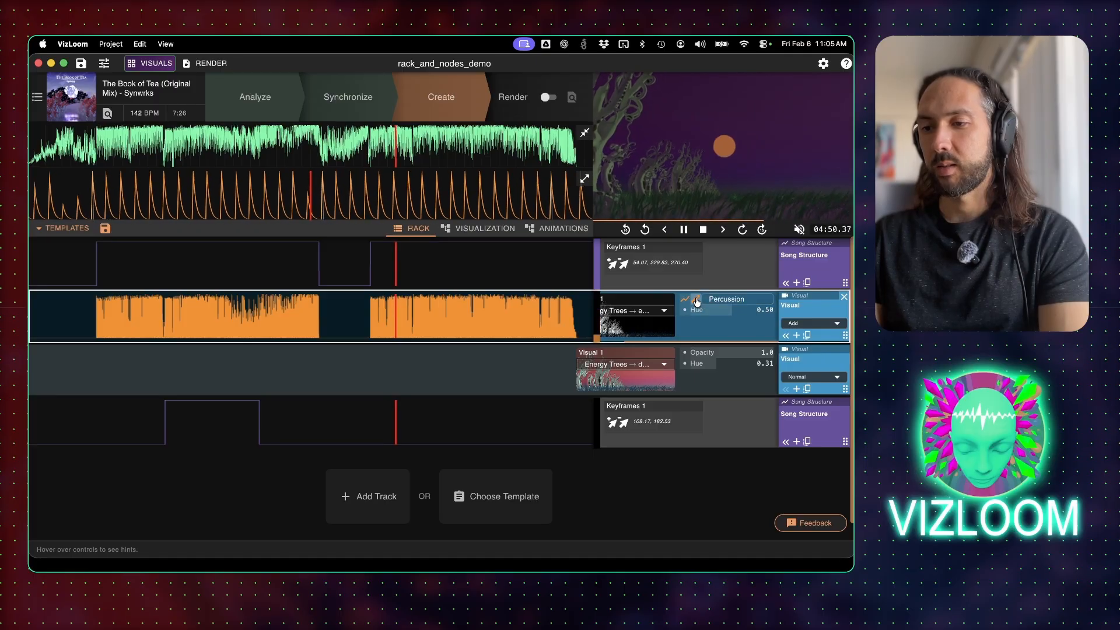
{"action": "left_click", "coordinate": [698, 300]}
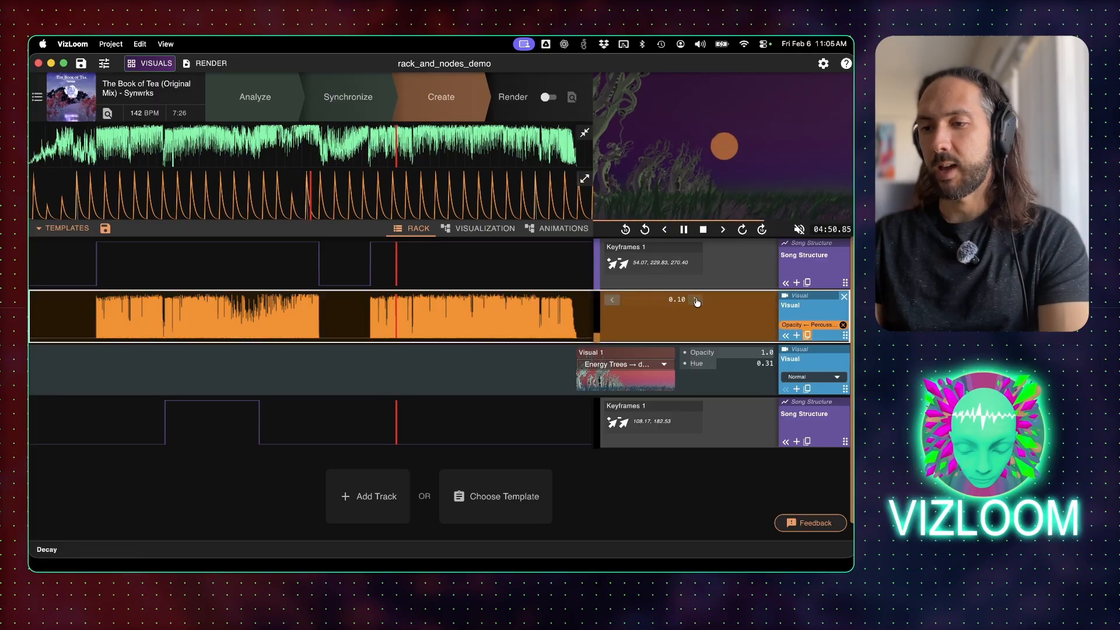
{"action": "left_click", "coordinate": [640, 301]}
{"action": "left_click", "coordinate": [641, 312]}
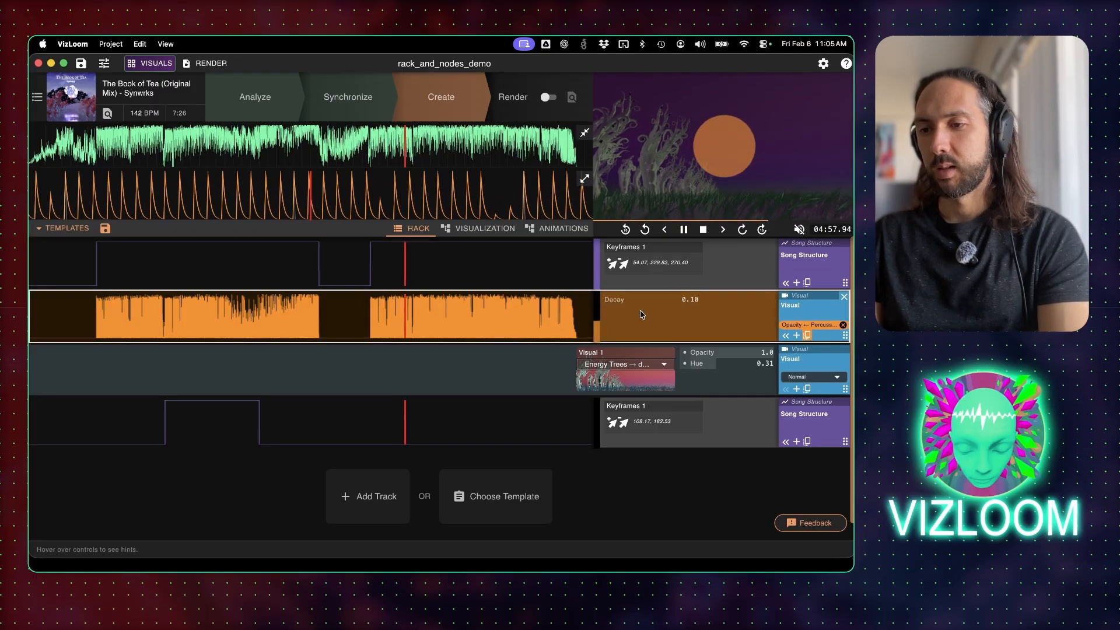
{"action": "left_click_drag", "start_coordinate": [646, 297], "coordinate": [657, 297]}
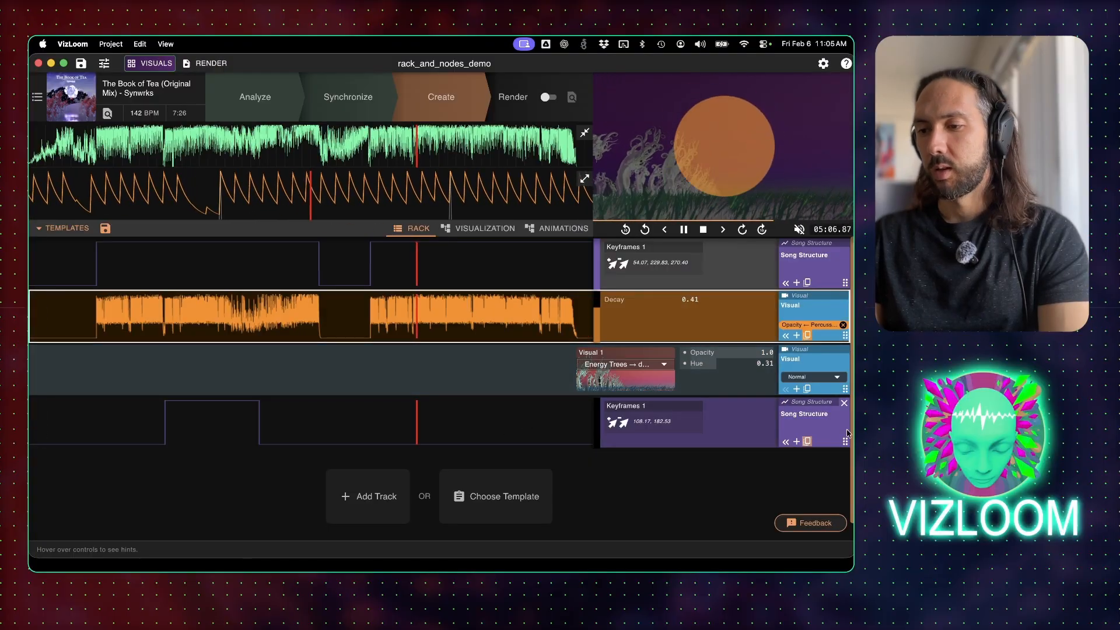
Move the second Song Structure track directly above the Add-blended Visual track, then delete it and close the inline Percussion controls.
{"action": "left_click_drag", "start_coordinate": [844, 442], "coordinate": [817, 315]}
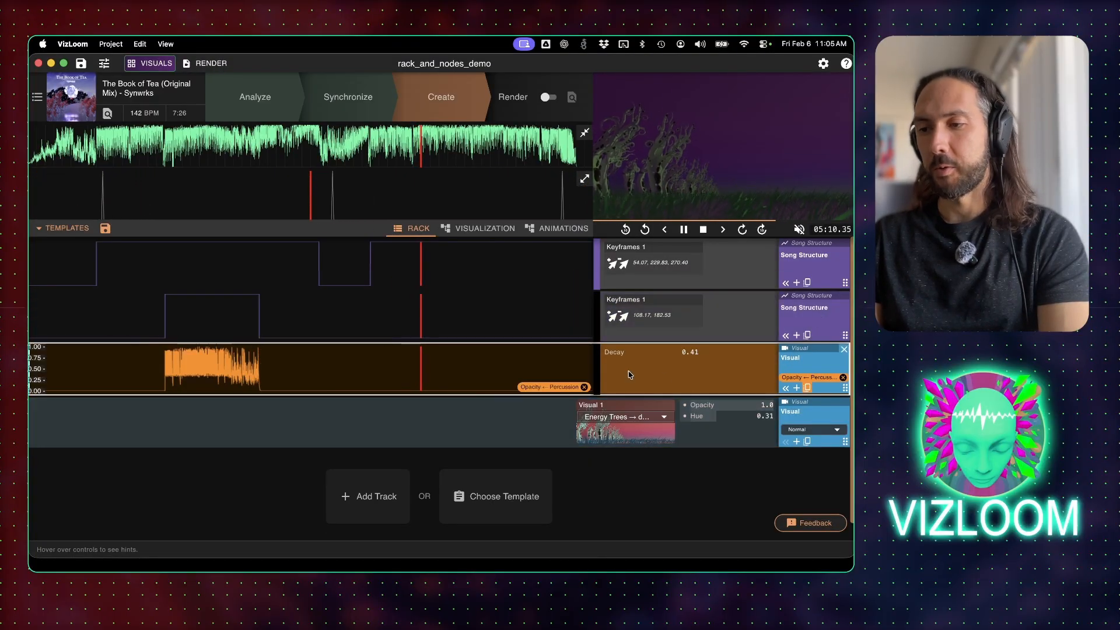
{"action": "left_click", "coordinate": [844, 297]}
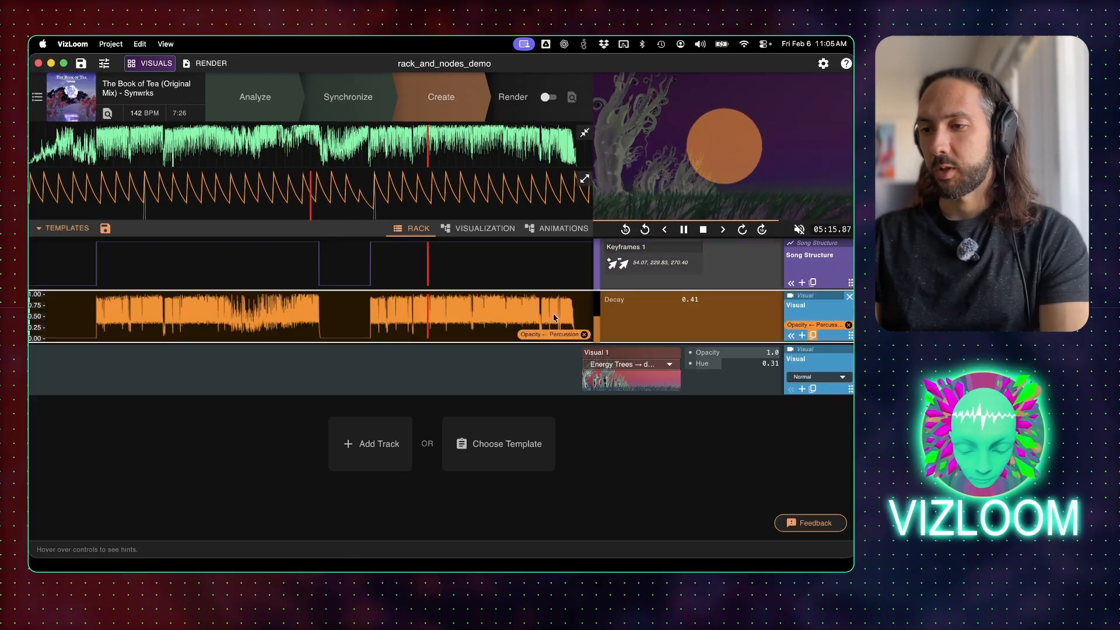
{"action": "left_click", "coordinate": [554, 318]}
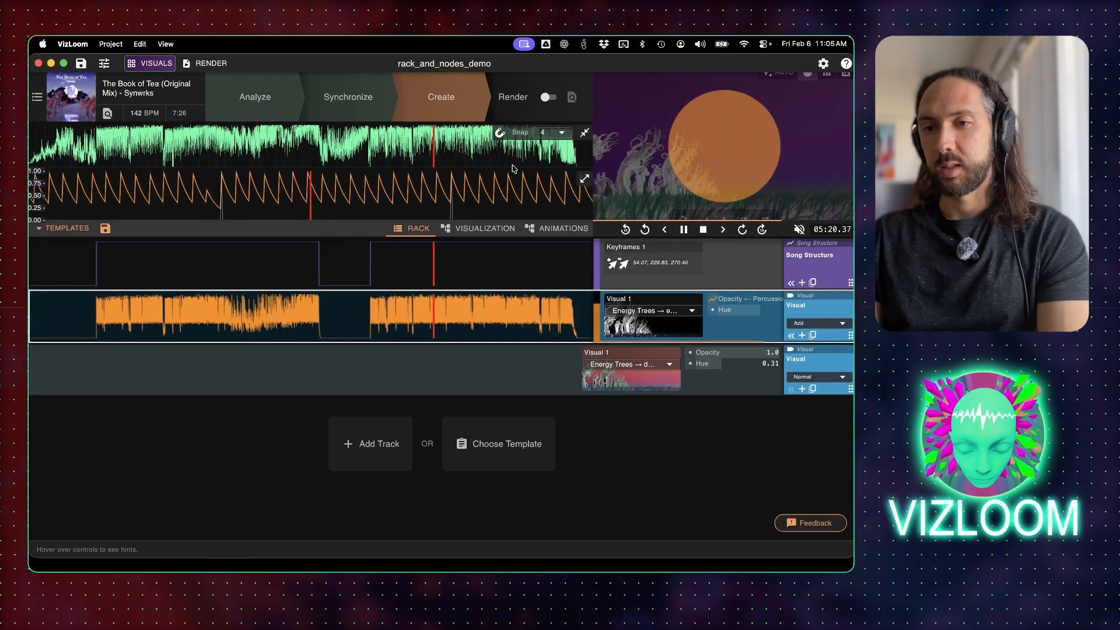
Set the Normal-blended Visual track's Opacity to 0.5 and preview the song from about 4:26 through the last keyframe.
{"action": "left_click", "coordinate": [366, 144]}
{"action": "left_click", "coordinate": [679, 387]}
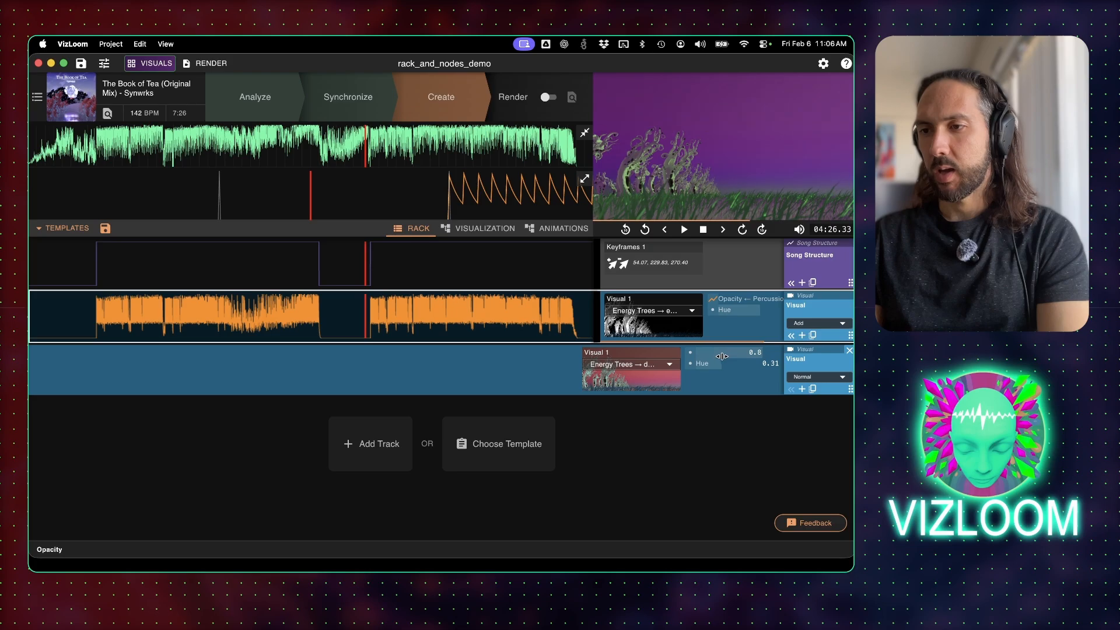
{"action": "left_click_drag", "start_coordinate": [702, 360], "coordinate": [695, 361]}
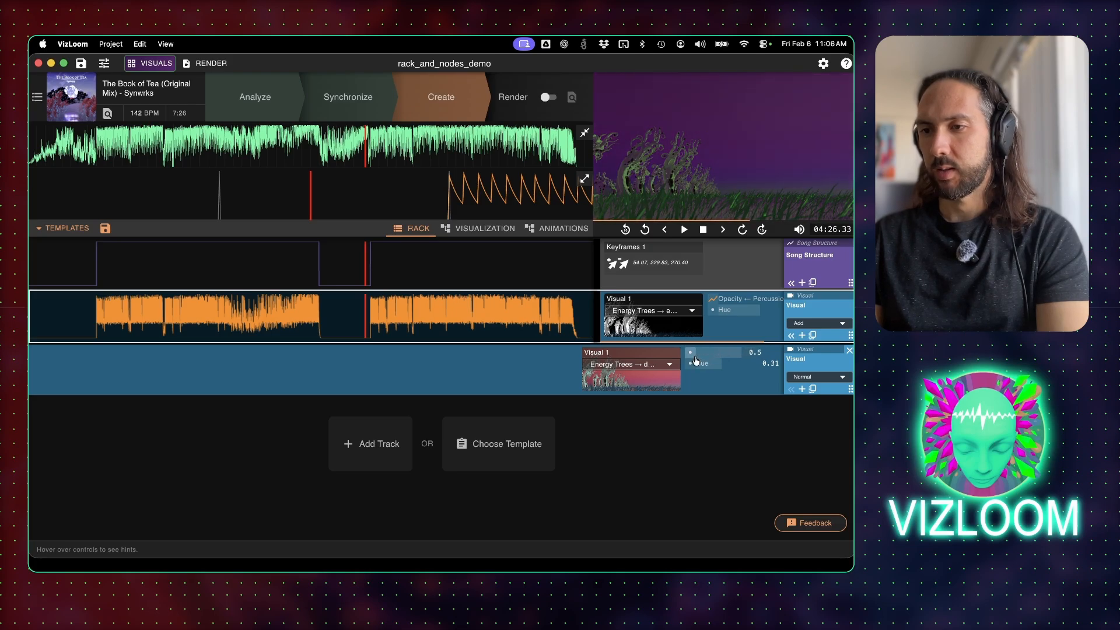
{"action": "key", "text": "space"}
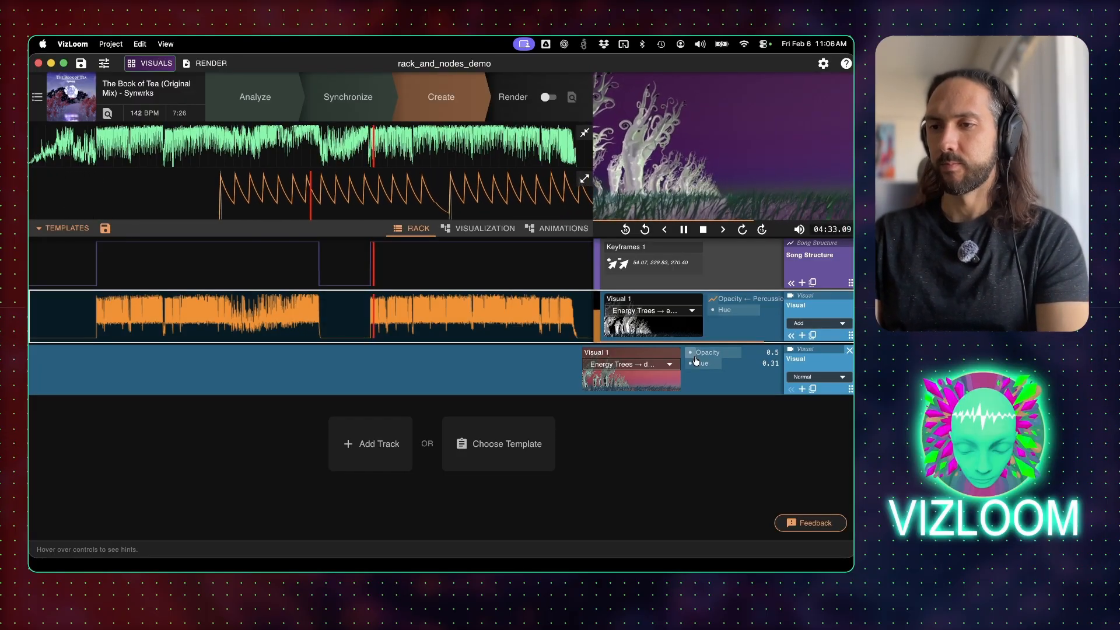
{"action": "key", "text": "space"}
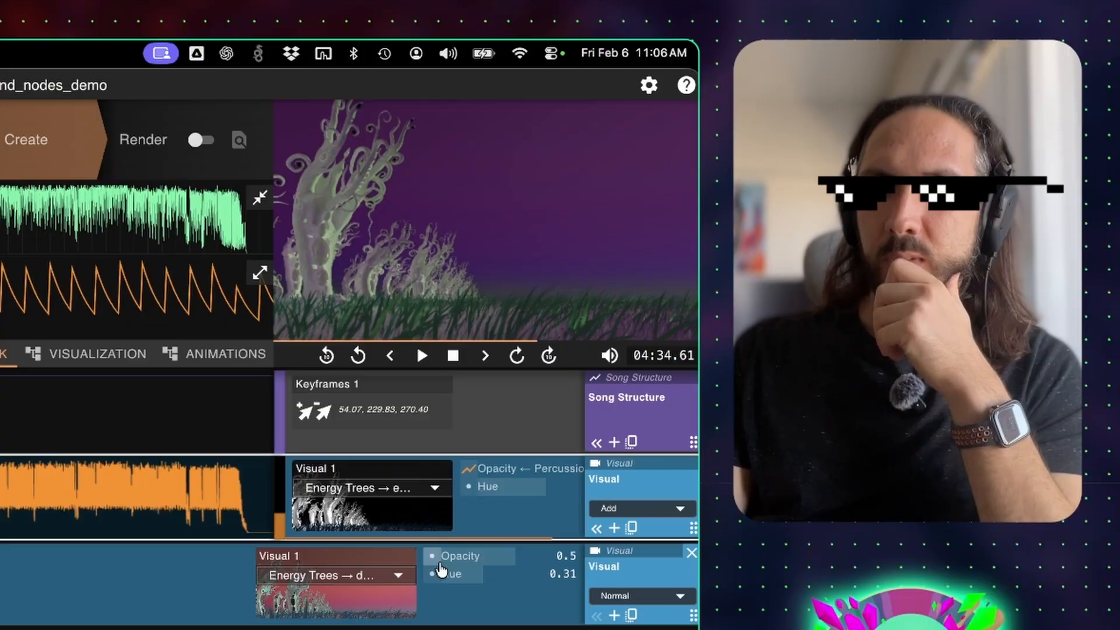